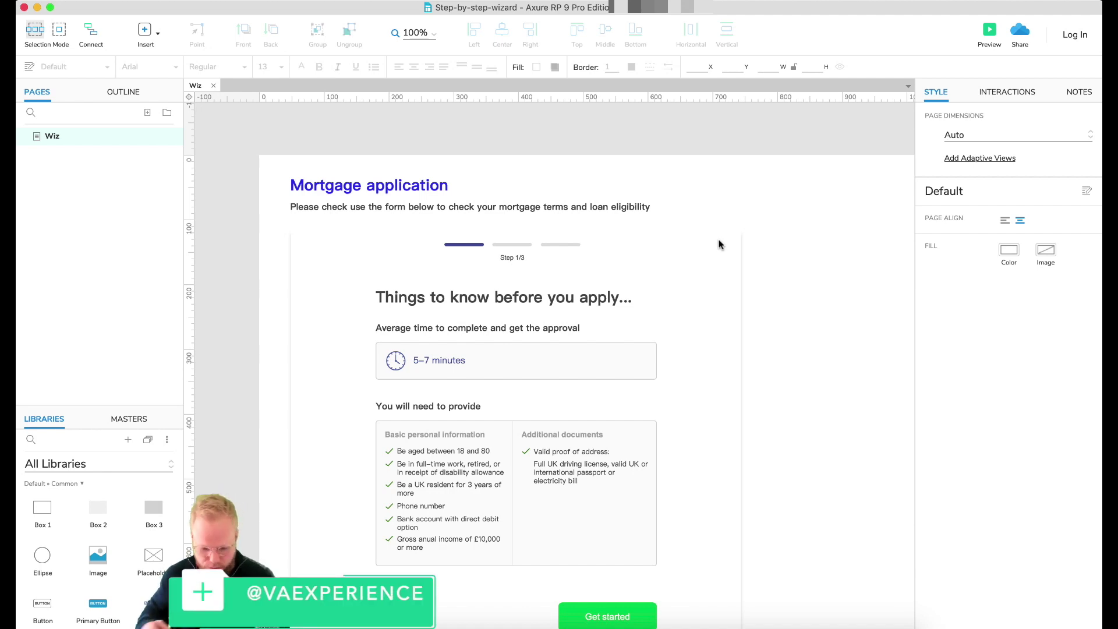
Step: Check the wizard card's widgets, then preview the Wiz page in Chrome showing Step 1/3
scroll(797, 242, down, 2)
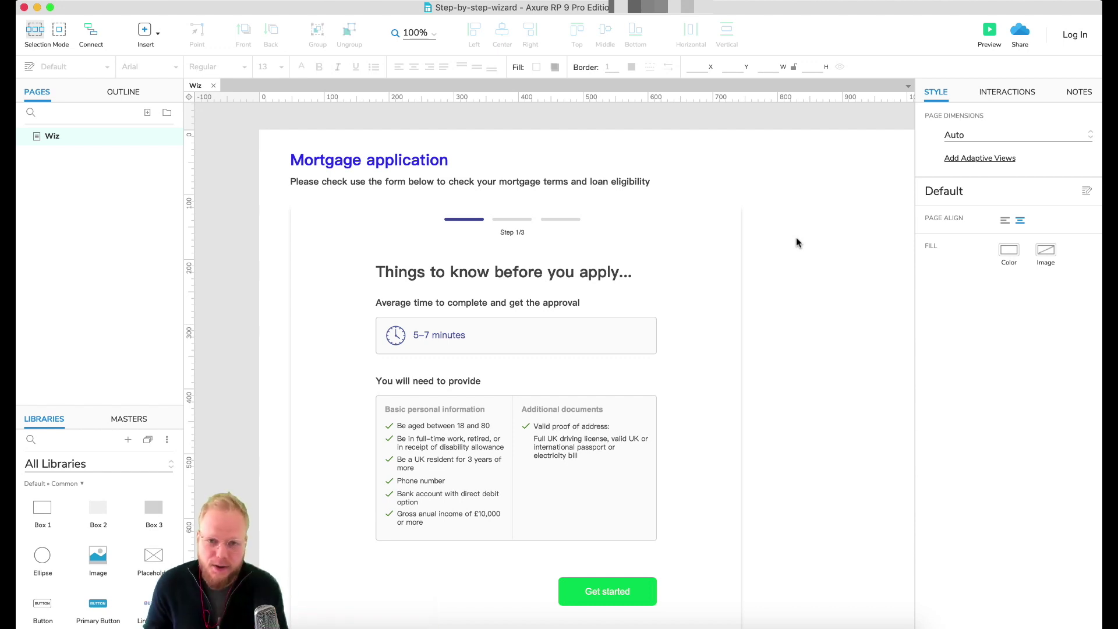
scroll(795, 236, down, 1)
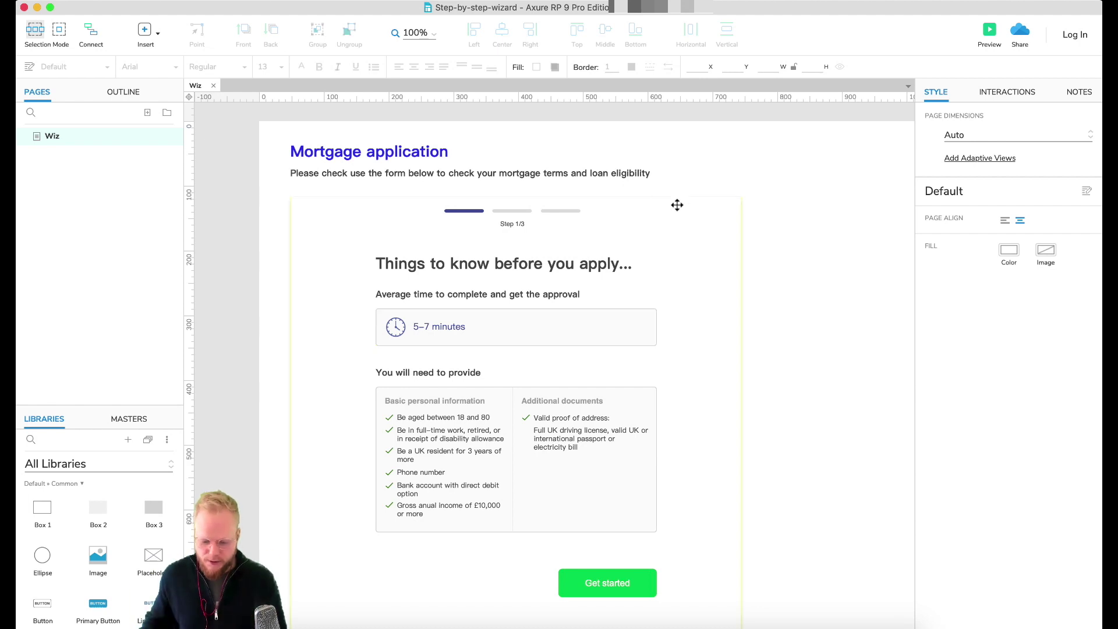
drag(837, 248, 341, 531)
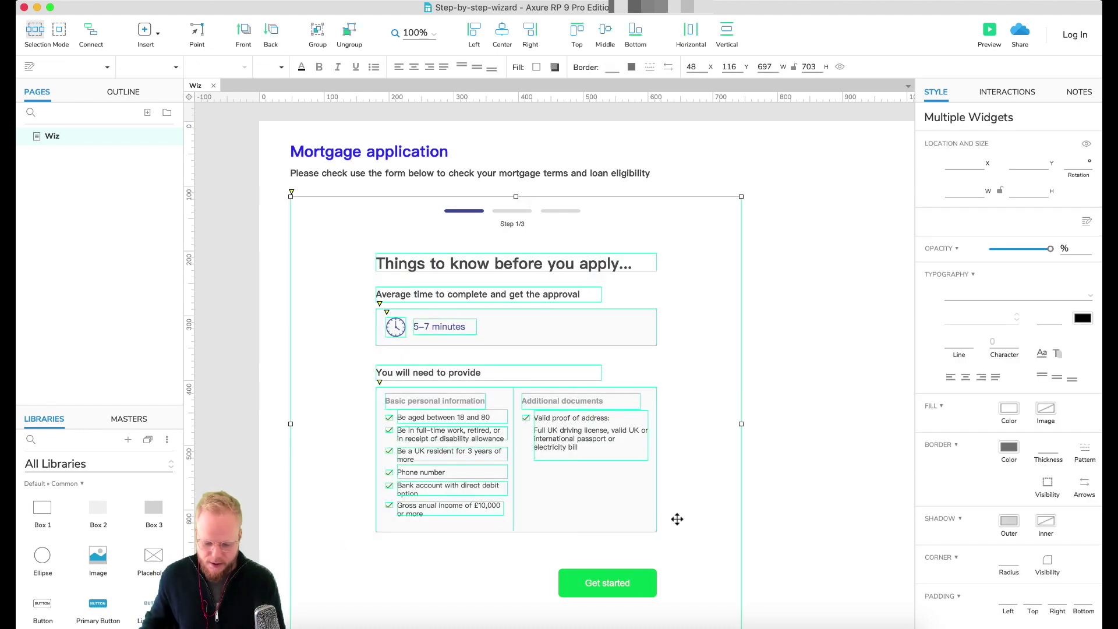
shift+click(677, 519)
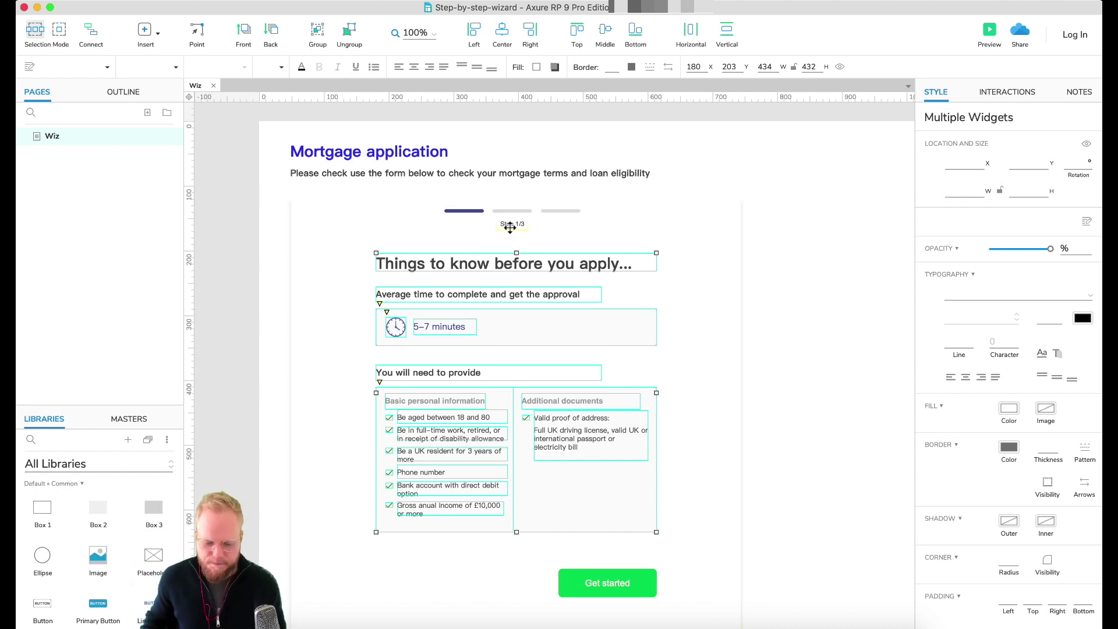
click(511, 226)
click(823, 239)
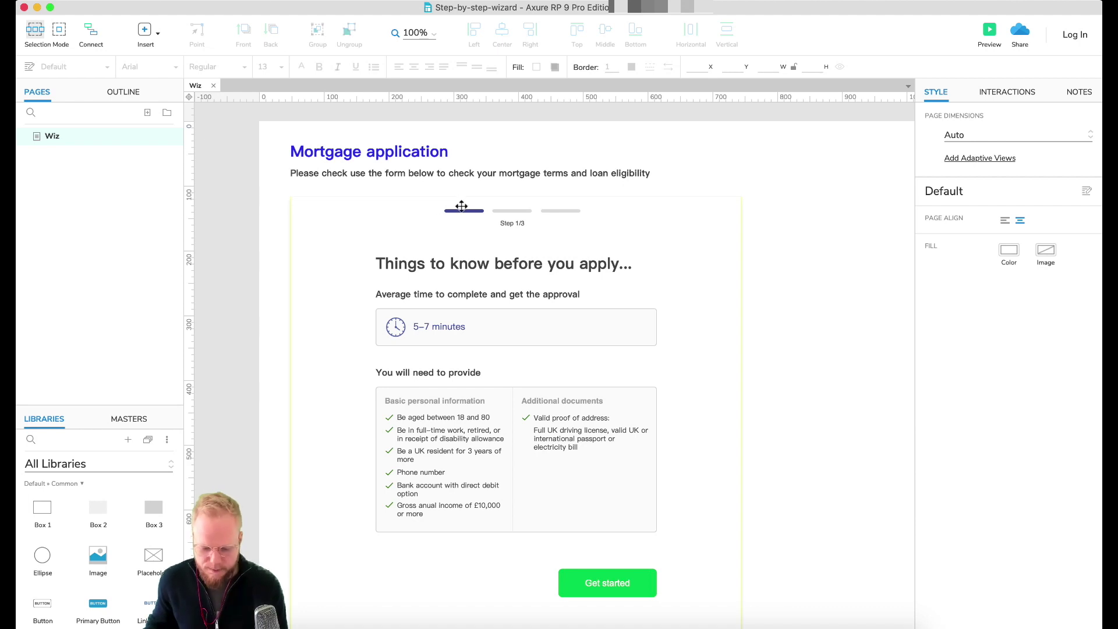
key(super+period)
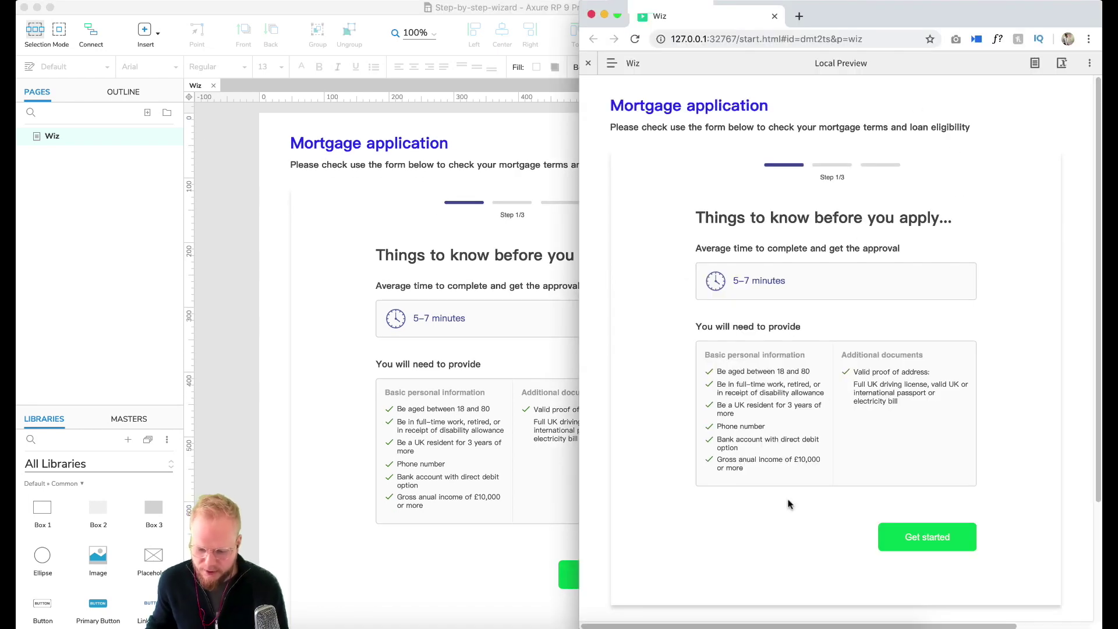
Step: Hide the Local Preview toolbar, review the requirements list, and close the Wiz preview tab
click(588, 63)
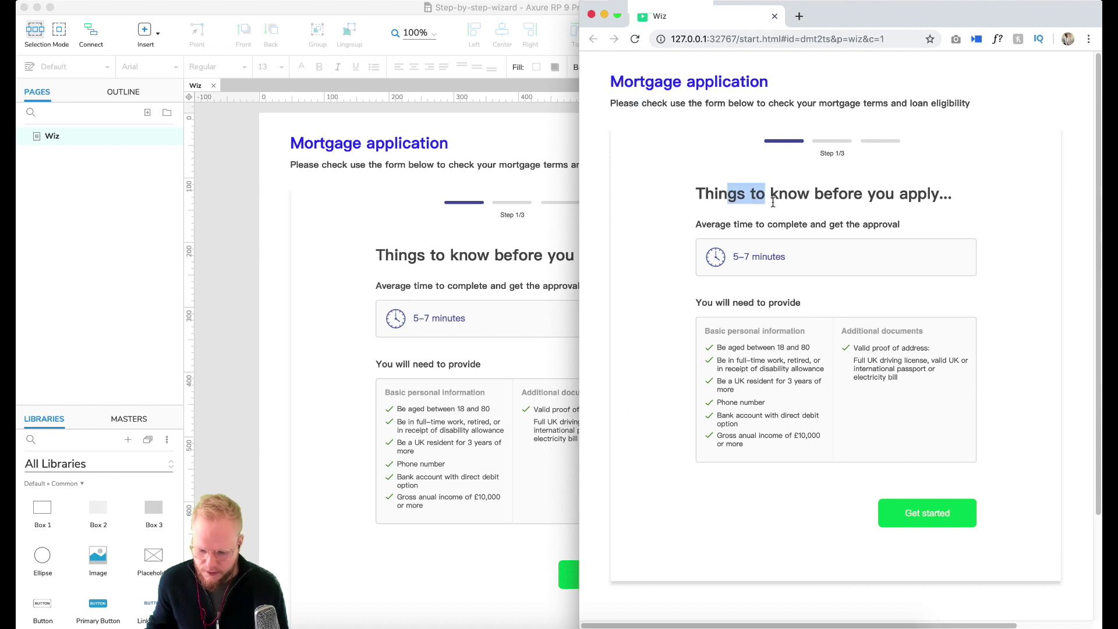
drag(737, 261, 844, 329)
click(730, 304)
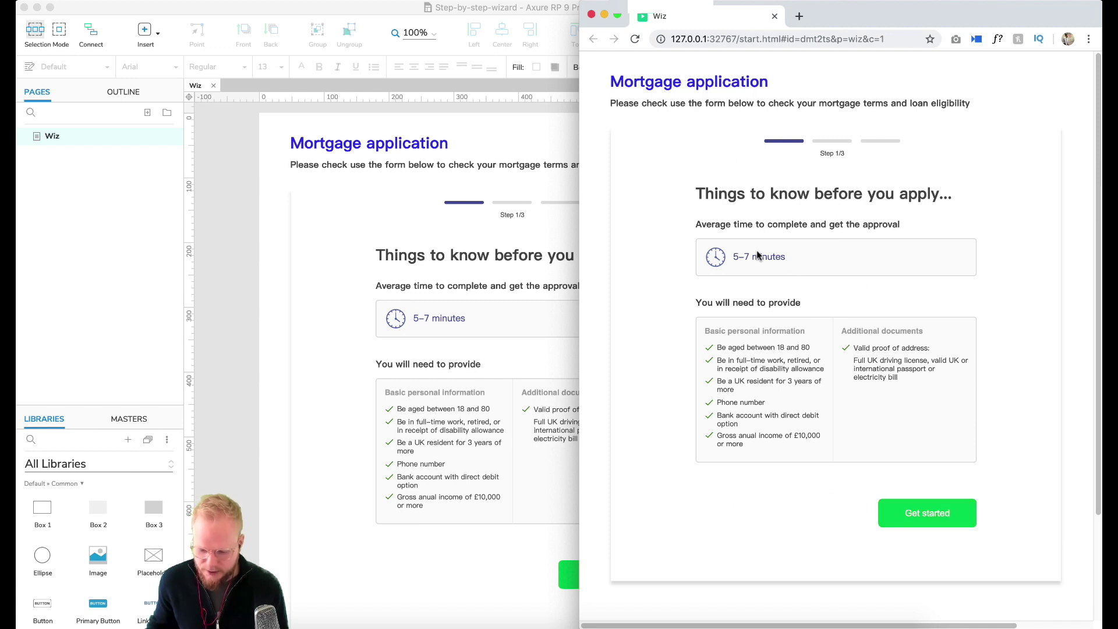
click(775, 16)
Step: Convert the card's inner content widgets into a dynamic panel
scroll(818, 326, down, 2)
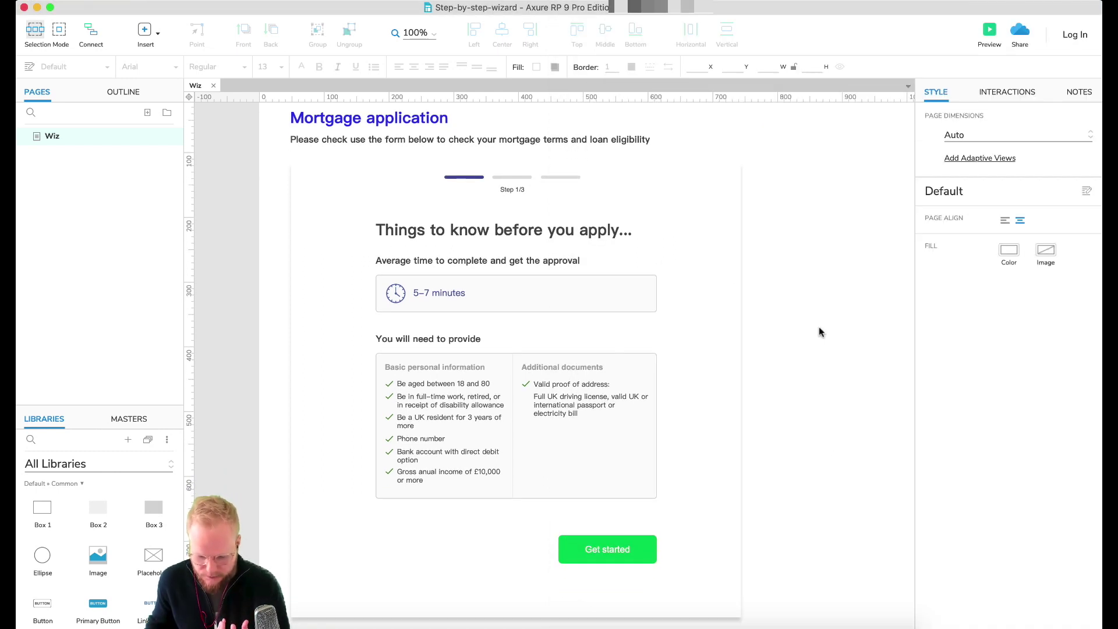
click(419, 542)
click(823, 227)
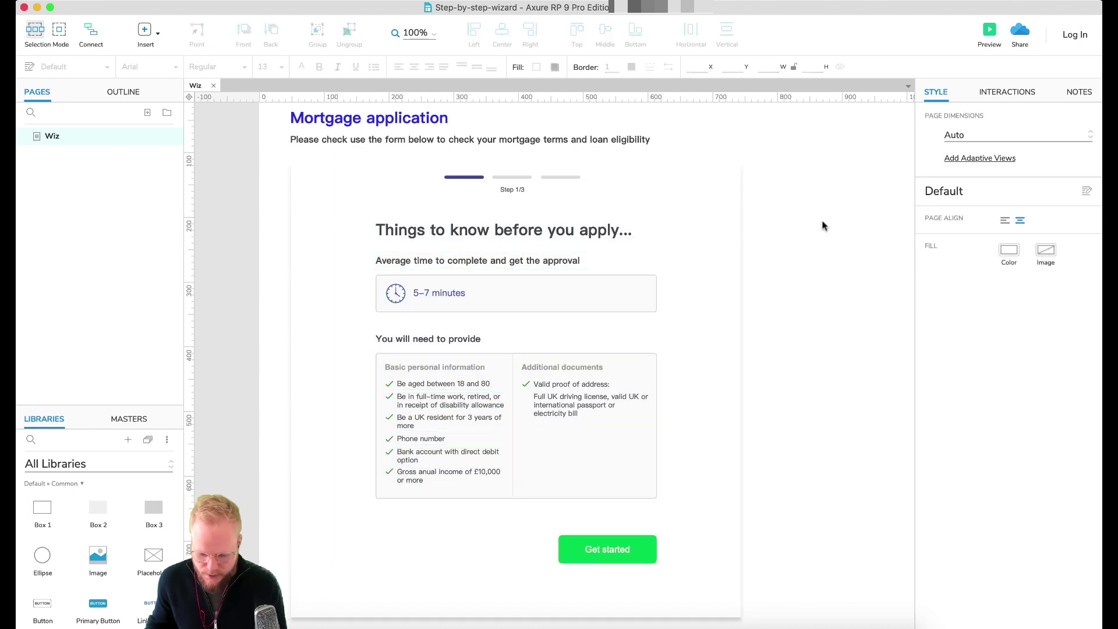
drag(823, 210, 373, 561)
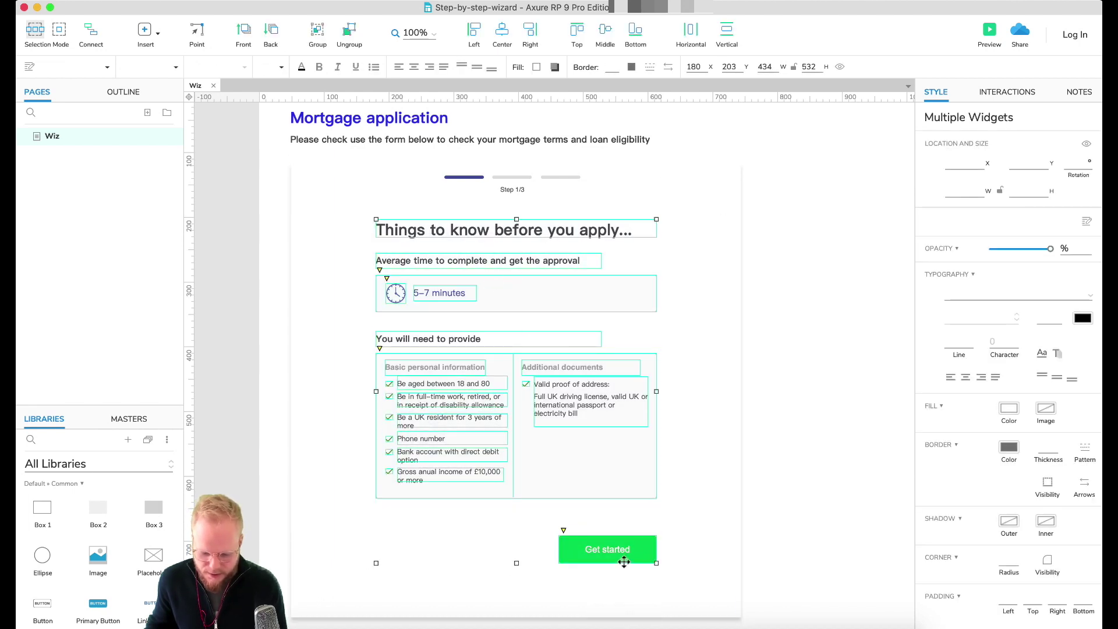
right_click(526, 231)
click(592, 434)
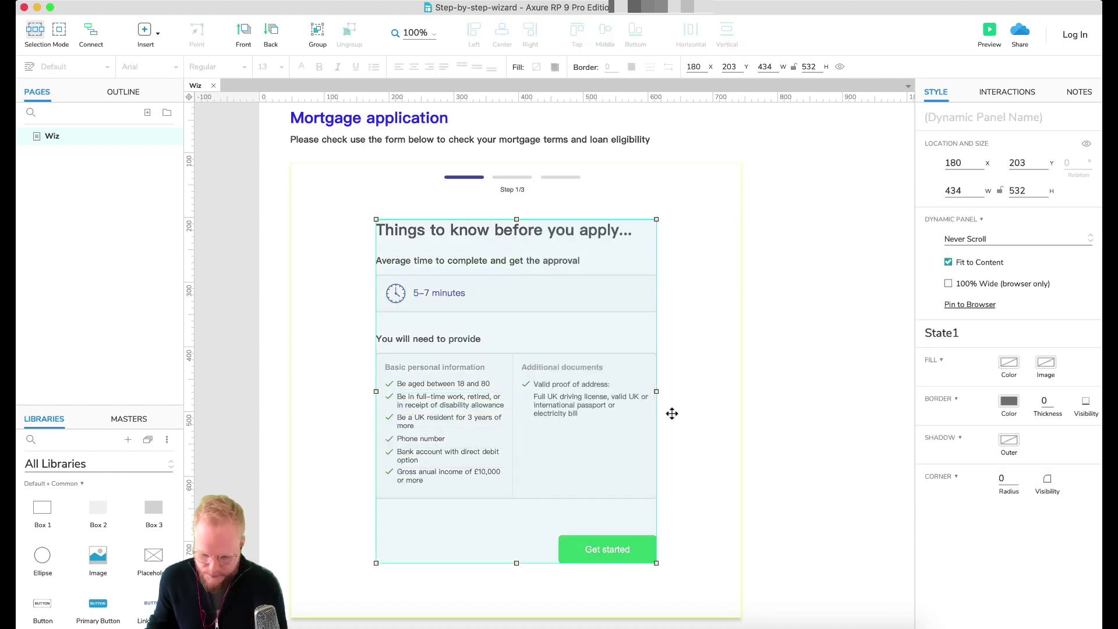
Step: Resize the dynamic panel to 697 wide by 552 high, spanning the card
drag(516, 563, 516, 575)
click(804, 417)
click(590, 302)
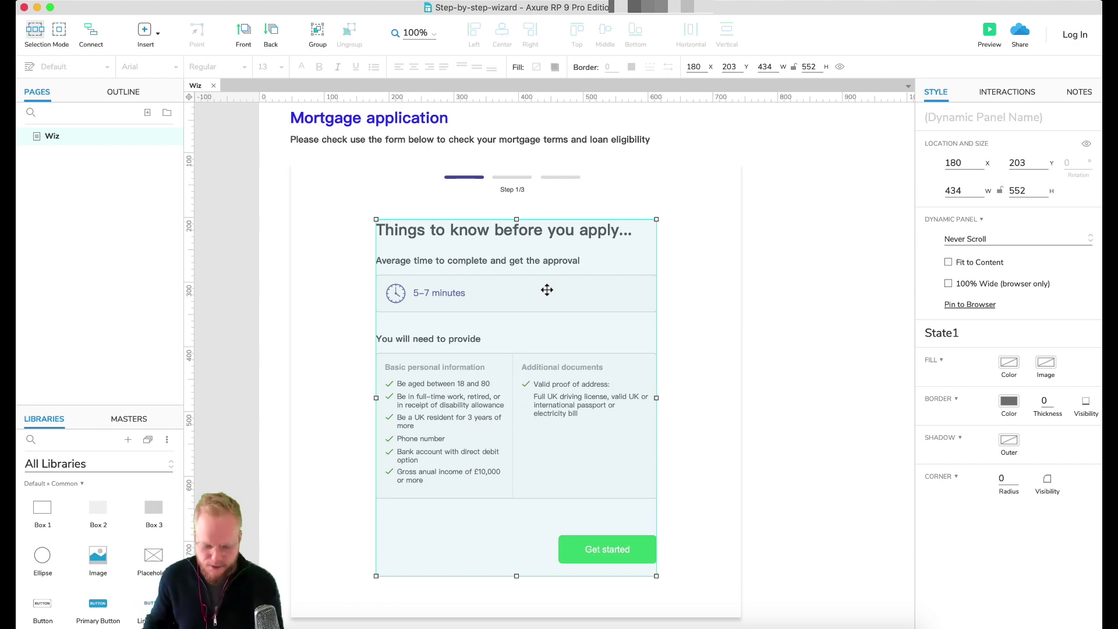
drag(376, 396, 290, 397)
drag(656, 397, 741, 398)
Step: Move State1's content right to x 132 so it sits centred in the panel
double_click(554, 369)
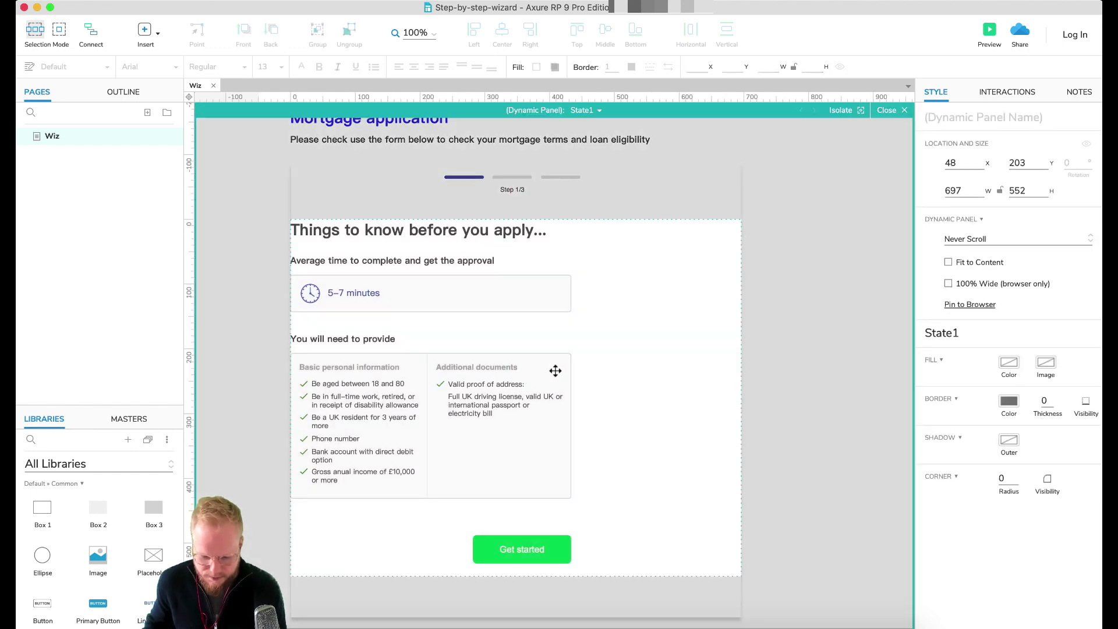
drag(704, 221, 286, 566)
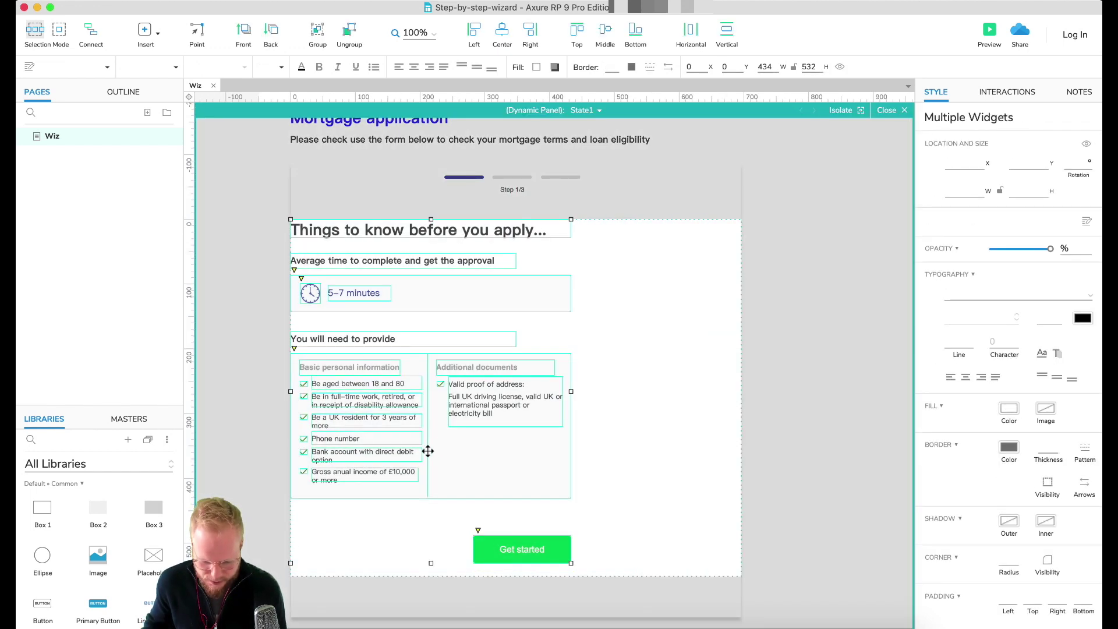
drag(459, 452, 549, 452)
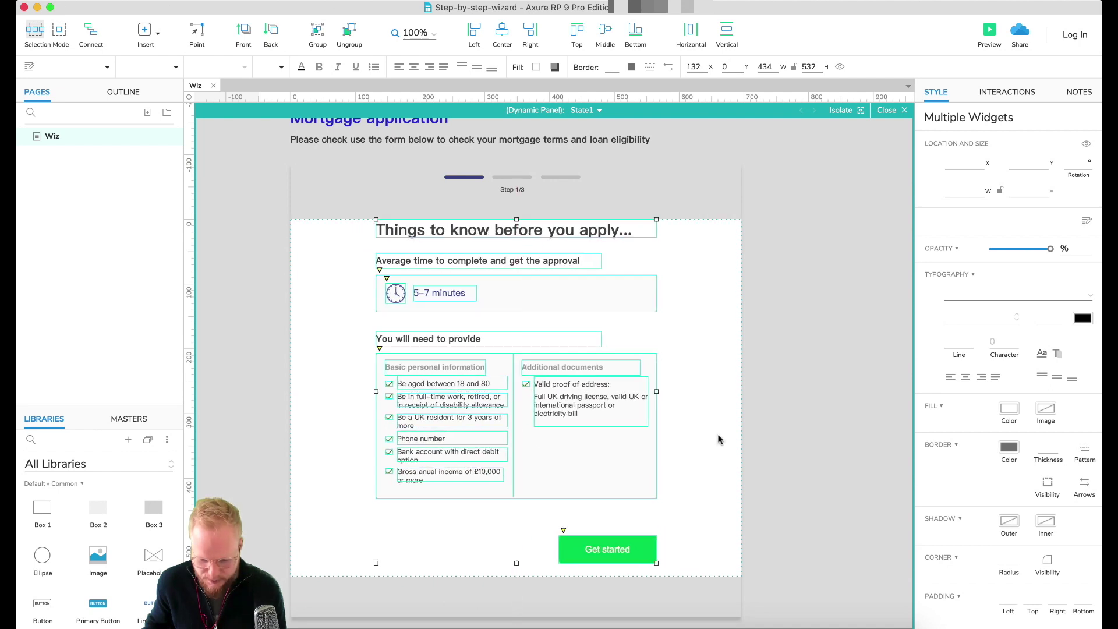
click(818, 398)
click(900, 112)
click(591, 254)
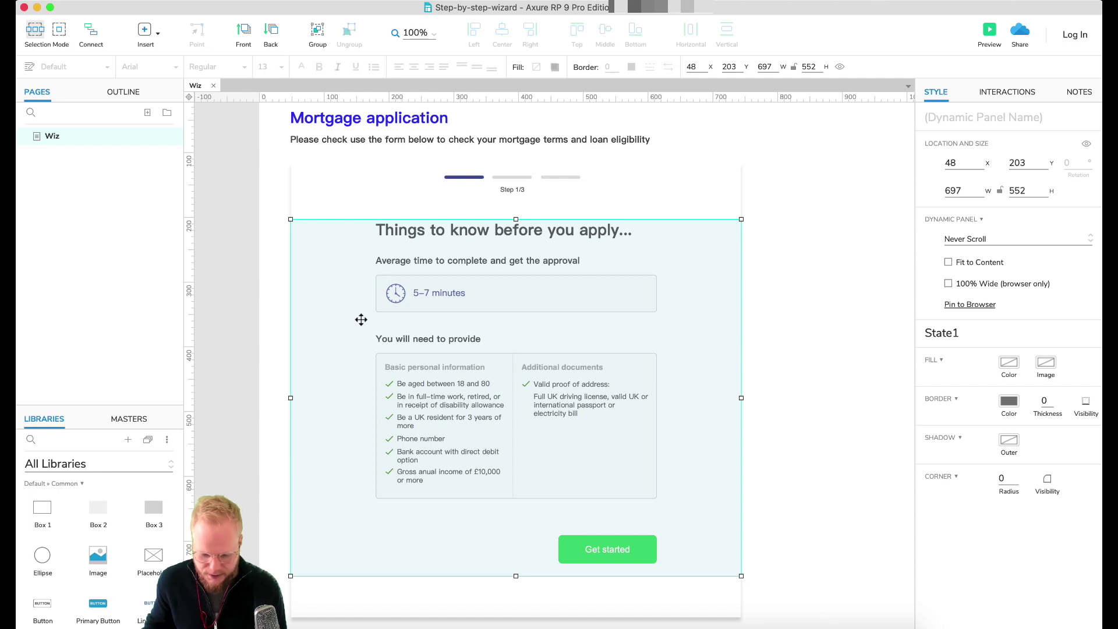
double_click(564, 353)
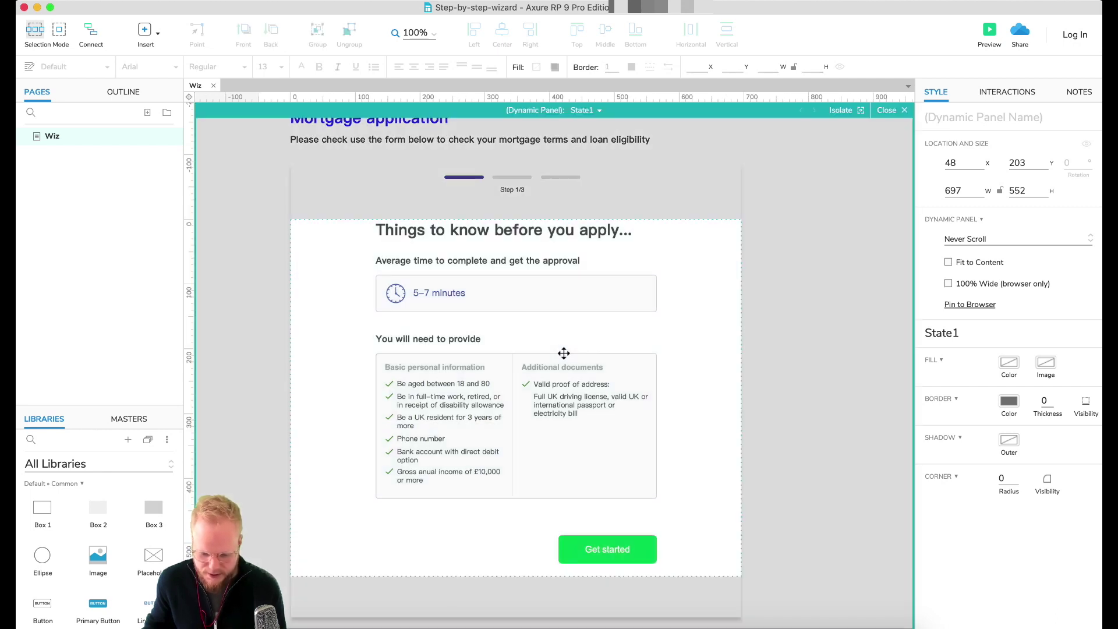
click(889, 110)
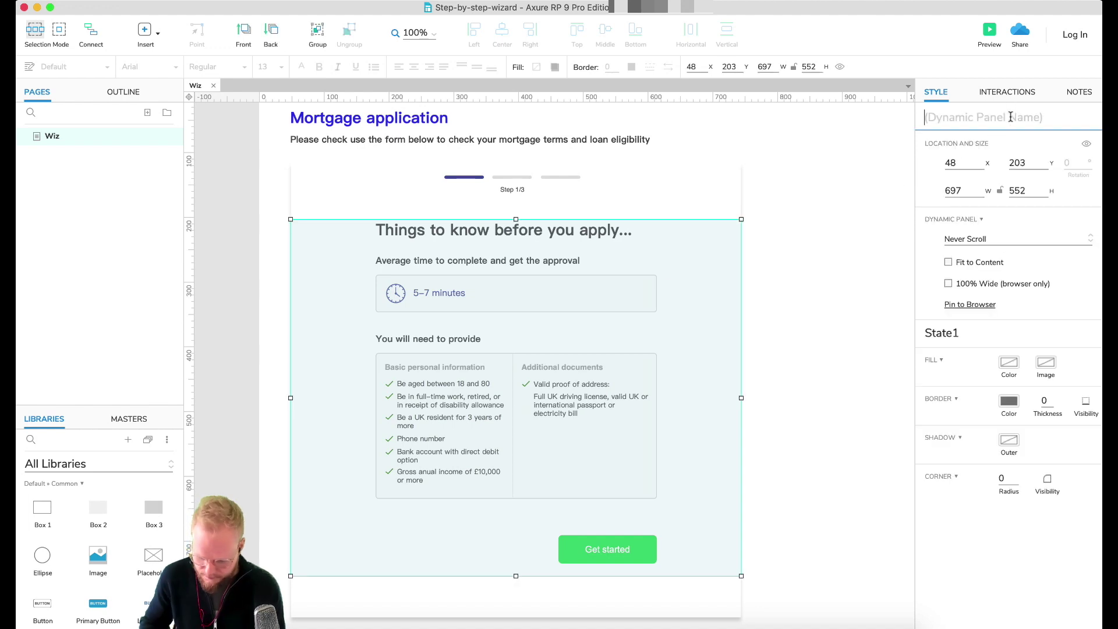
Step: Name the dynamic panel ++Content
click(1010, 117)
text(++Content)
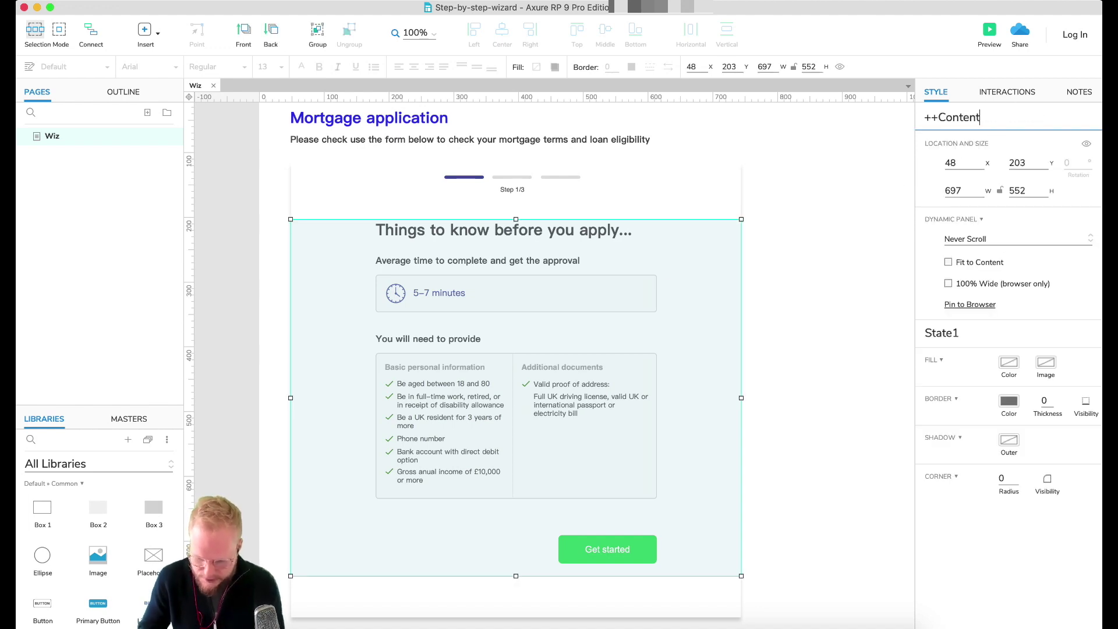
click(813, 321)
double_click(555, 376)
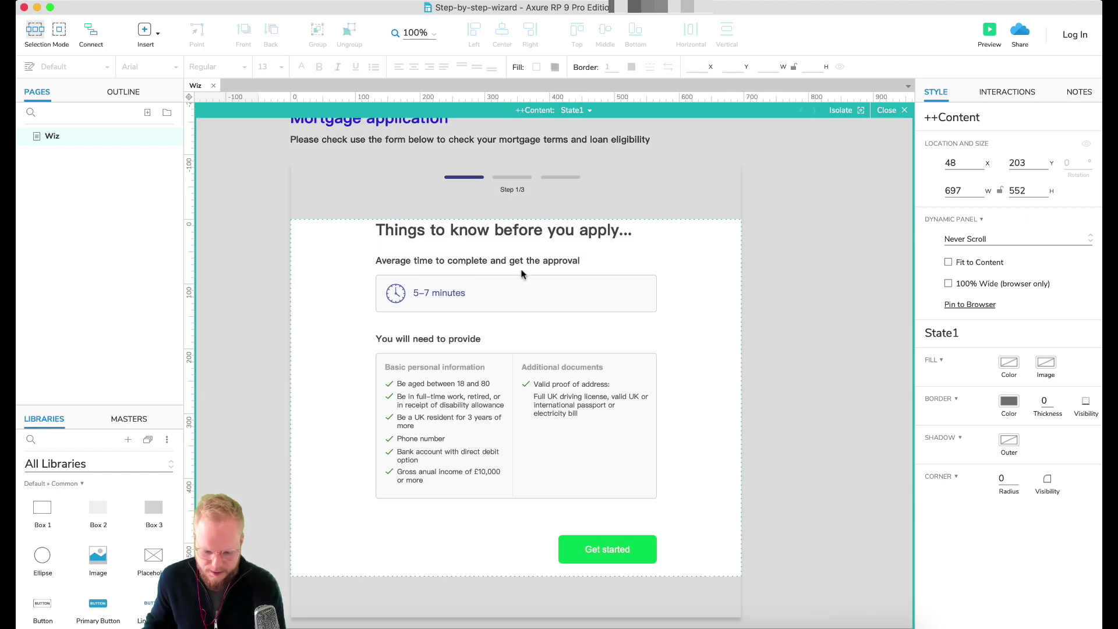
Step: Rename State1 to c1 and duplicate it into states c2 and c3
click(577, 111)
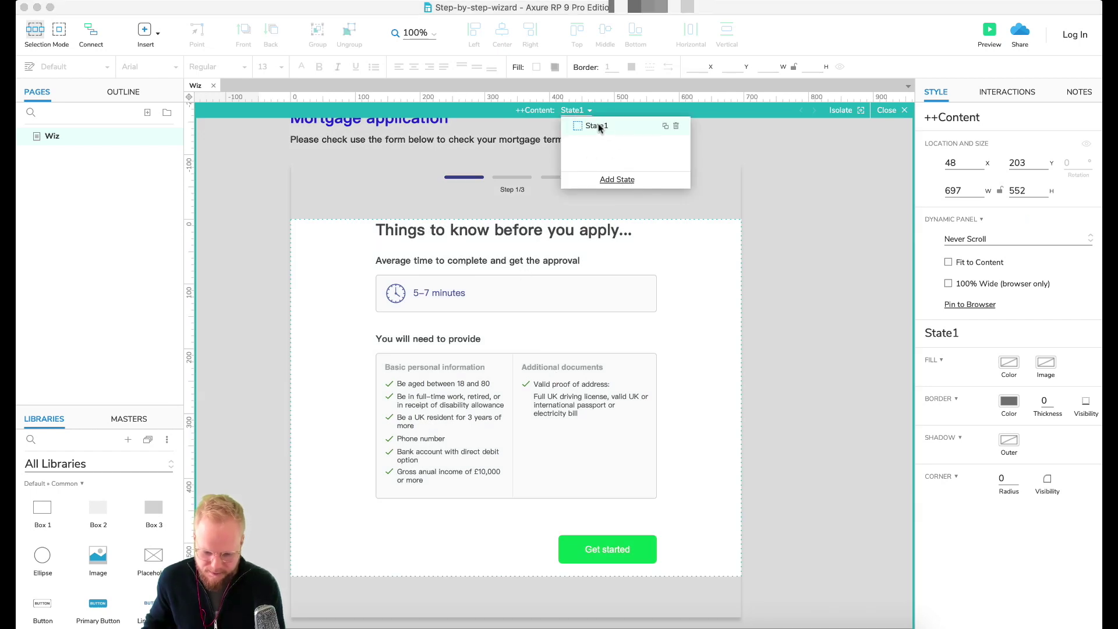
double_click(597, 126)
text(s)
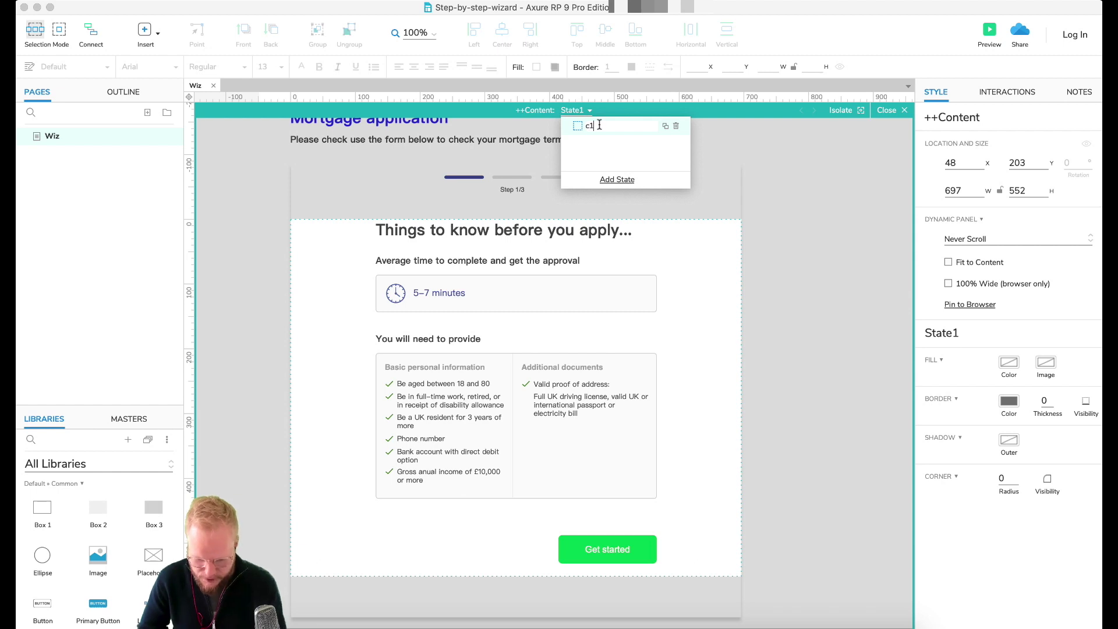
click(665, 125)
drag(626, 143, 574, 145)
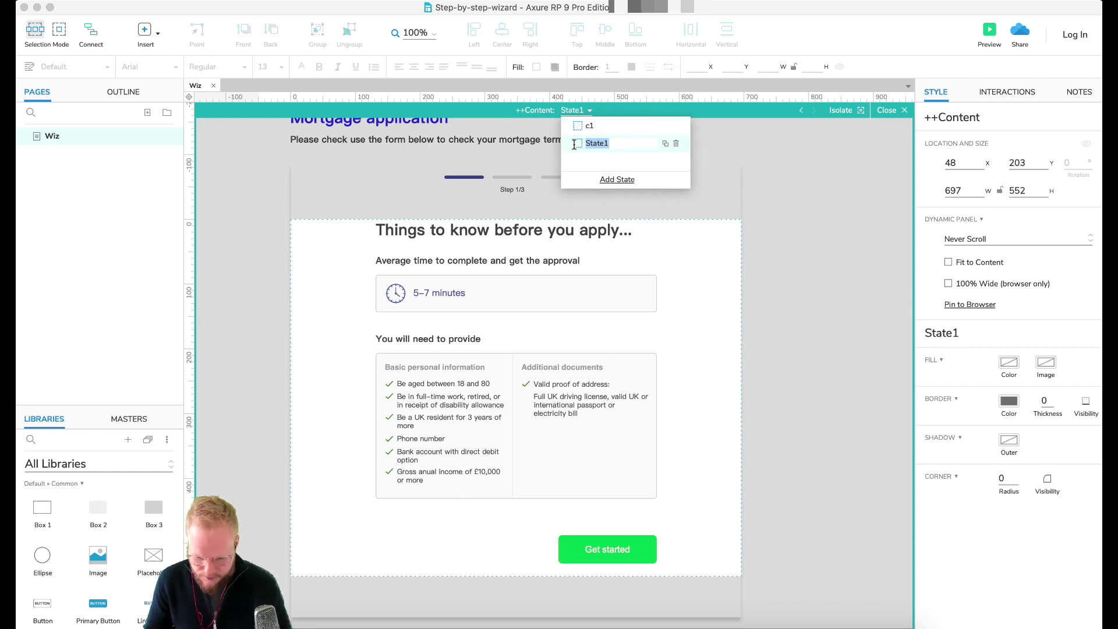
text(c2)
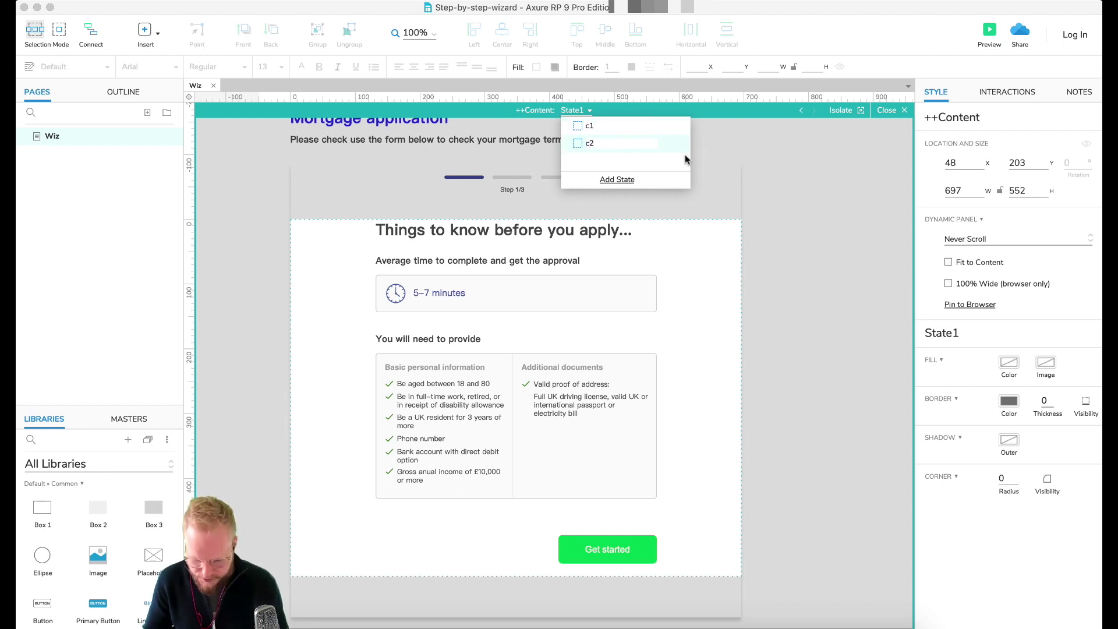
click(666, 143)
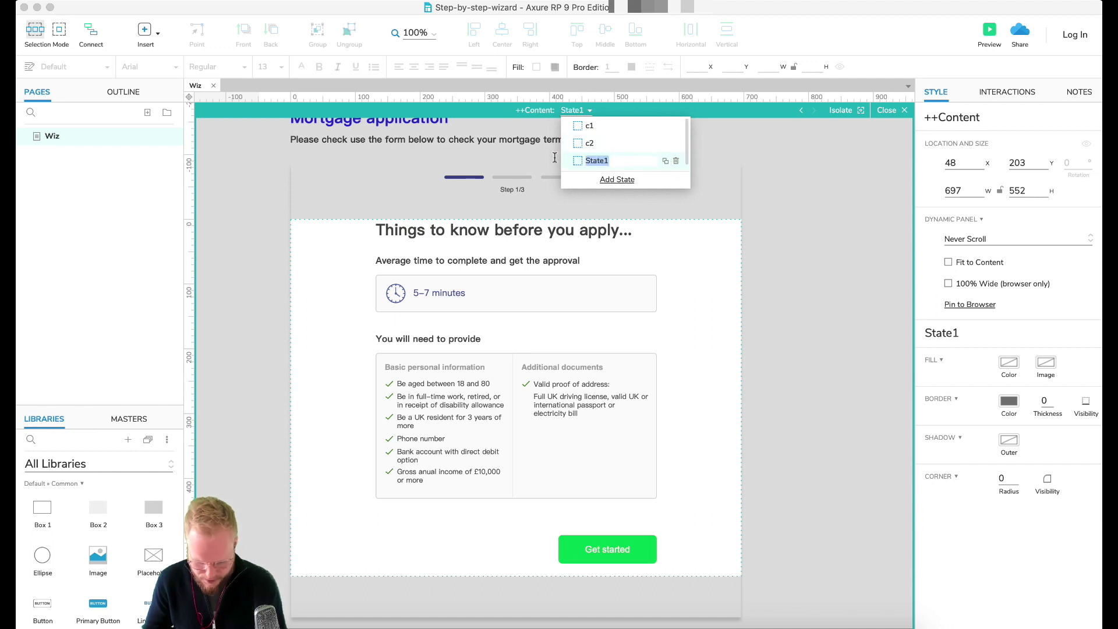
text(c3)
click(785, 207)
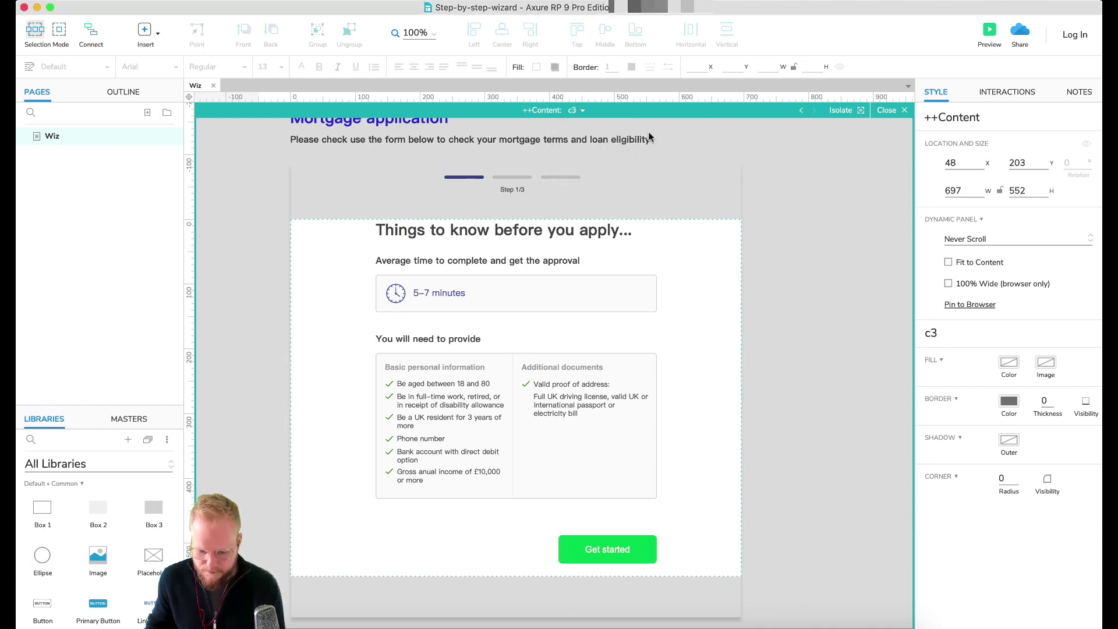
click(575, 111)
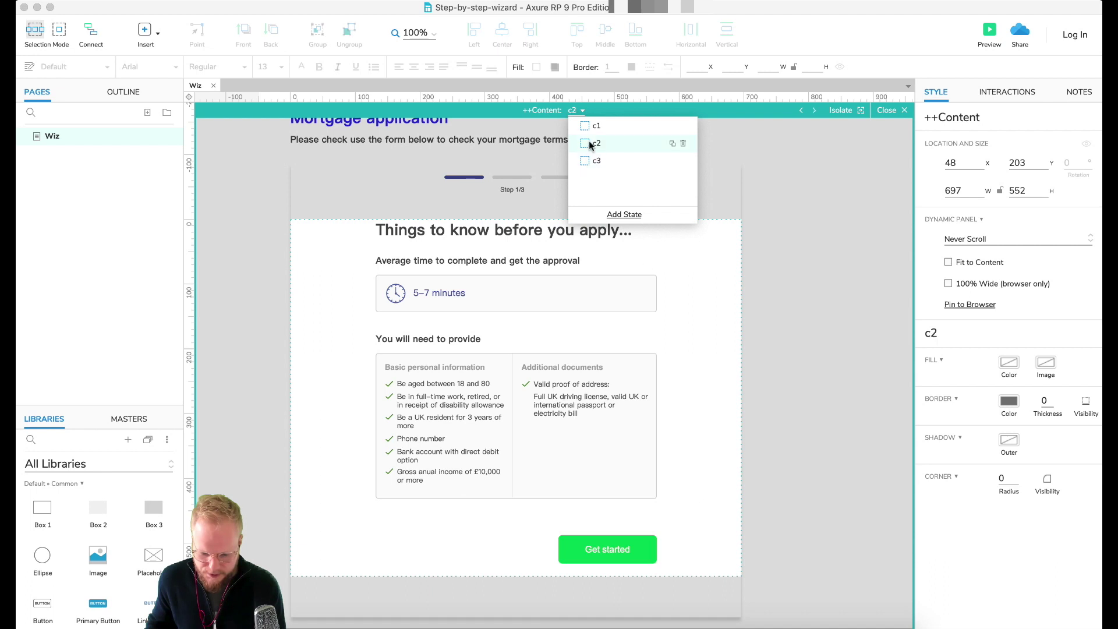
click(516, 228)
Step: Retitle the c2 heading 'Personal information' and edit the Full name label on c3
double_click(513, 227)
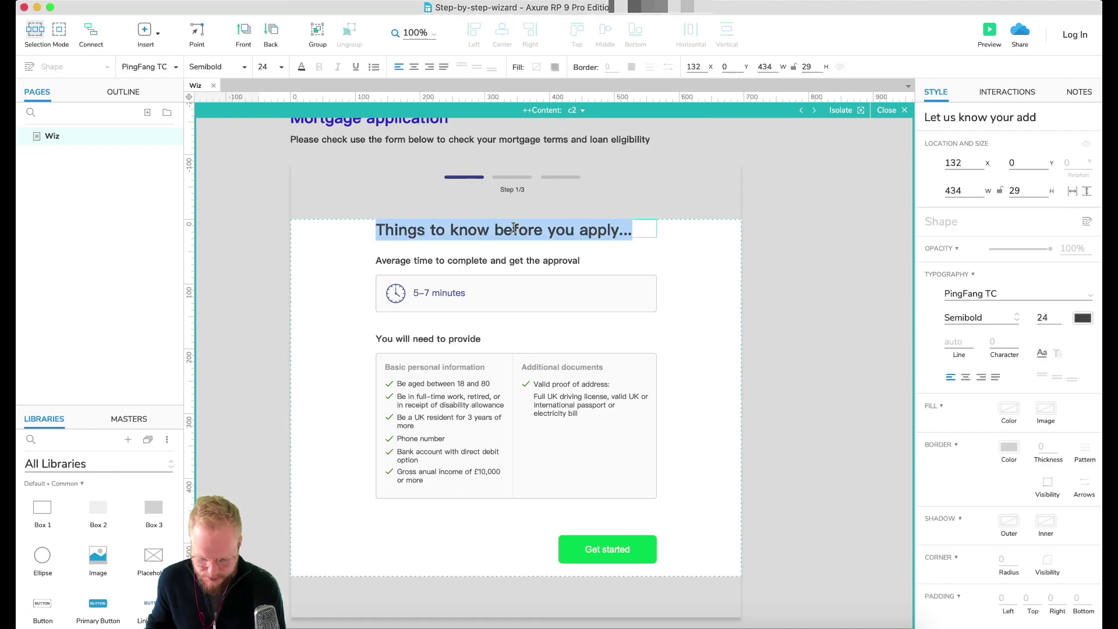
text(Personal information)
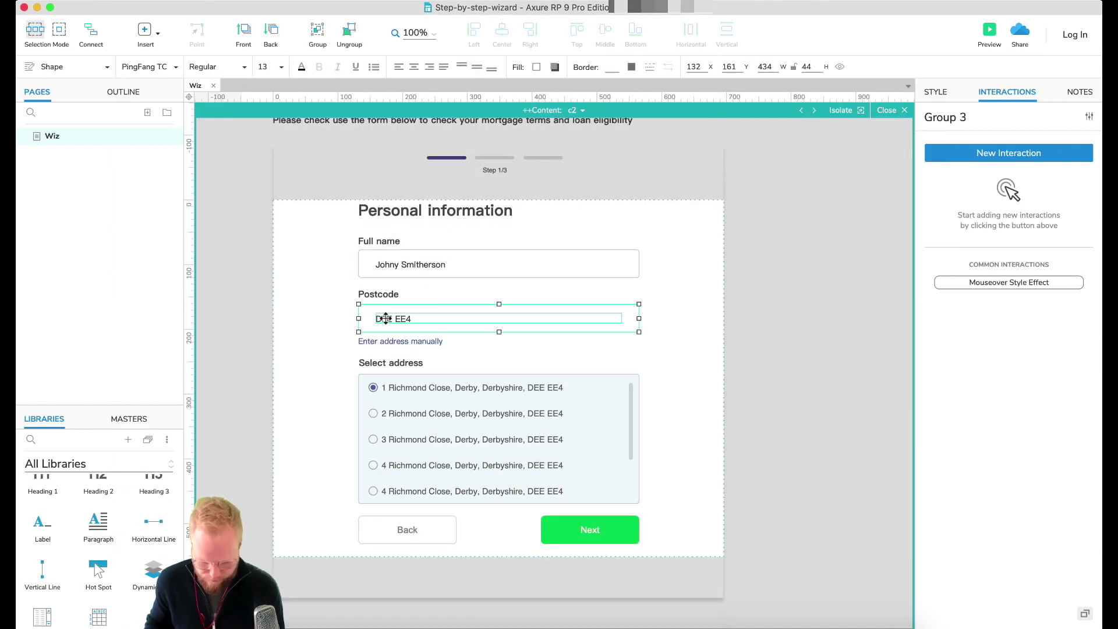
click(562, 237)
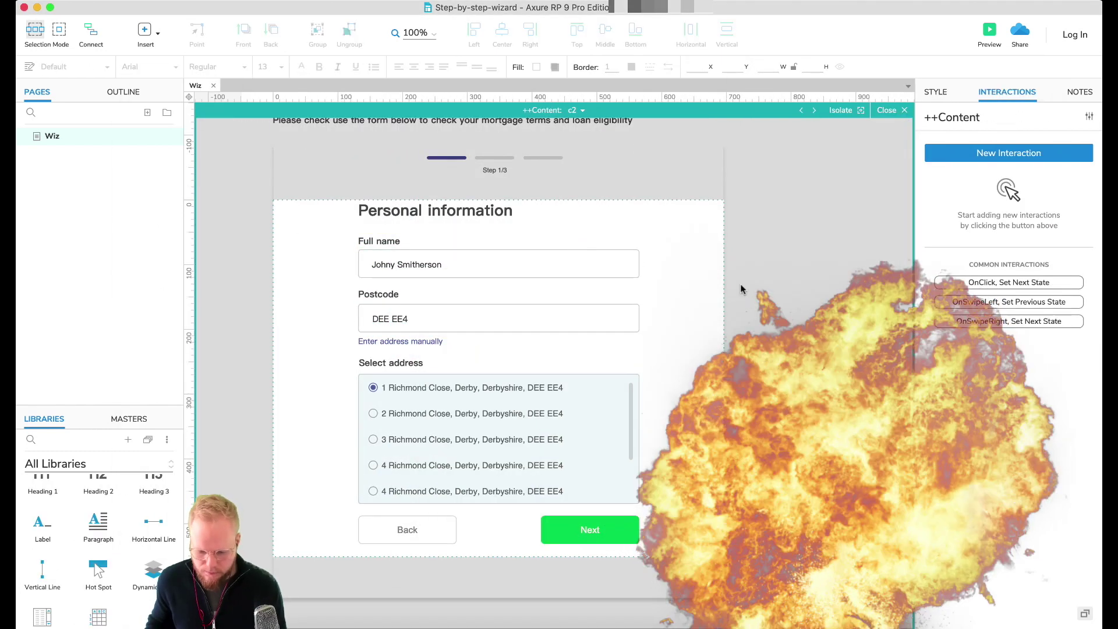
click(594, 433)
click(581, 110)
click(605, 161)
double_click(390, 244)
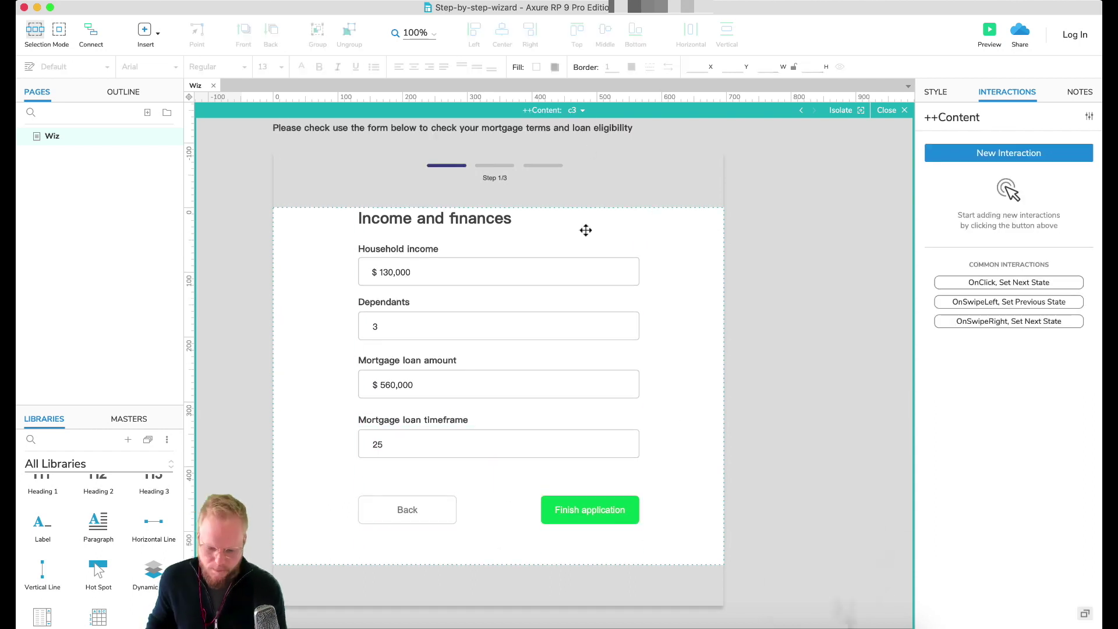
Step: Review states c1, c2 and c3 one after another in the state list
click(581, 110)
click(591, 125)
click(596, 143)
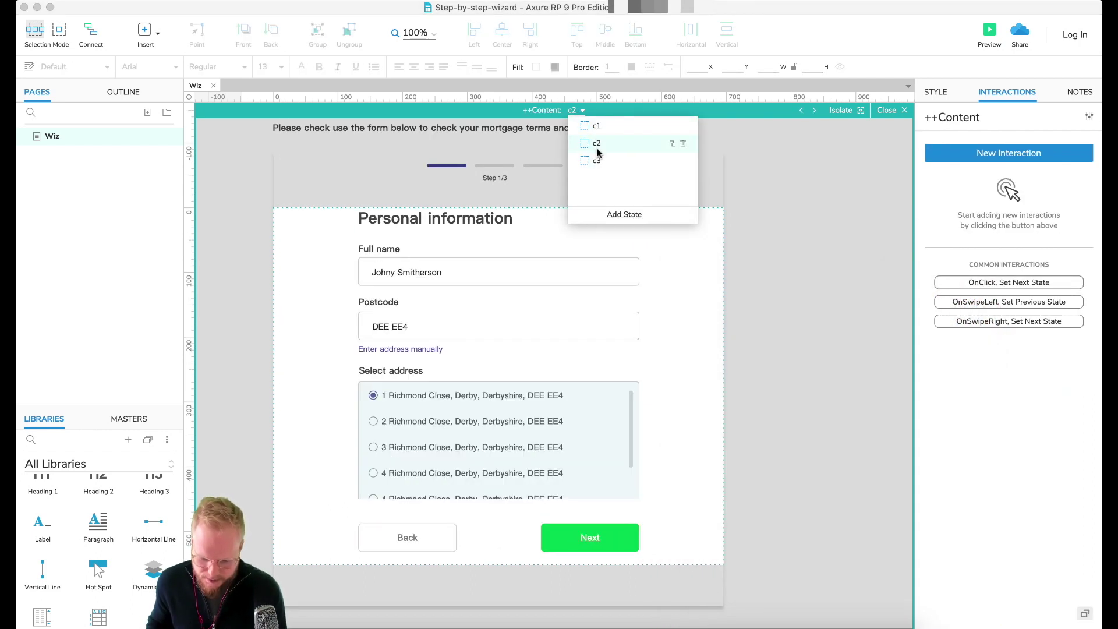
click(596, 160)
click(594, 126)
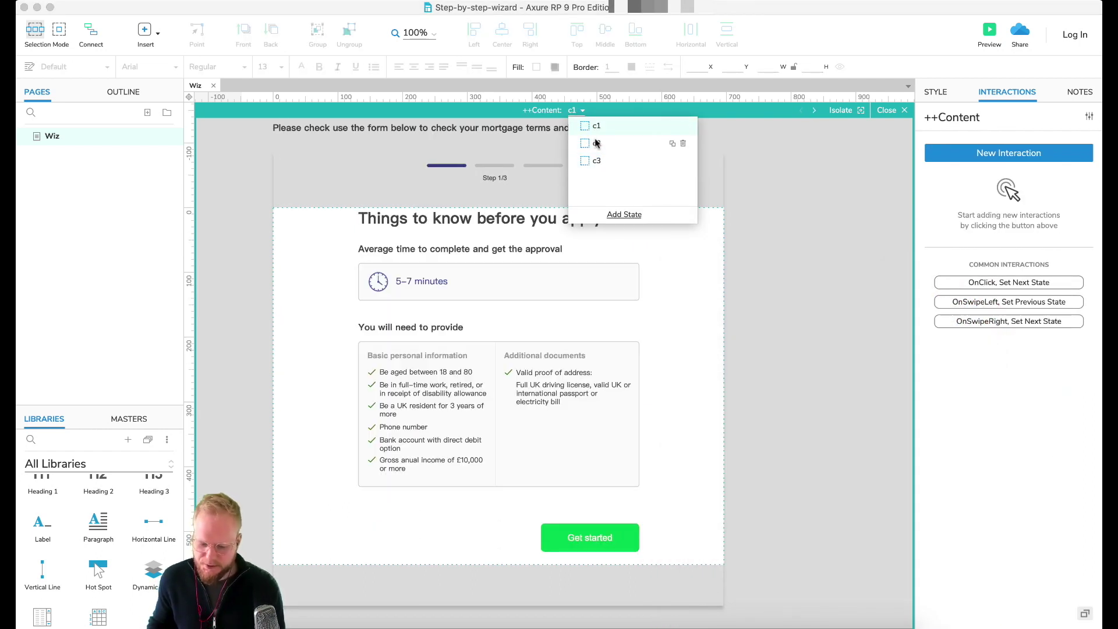
click(596, 143)
click(600, 160)
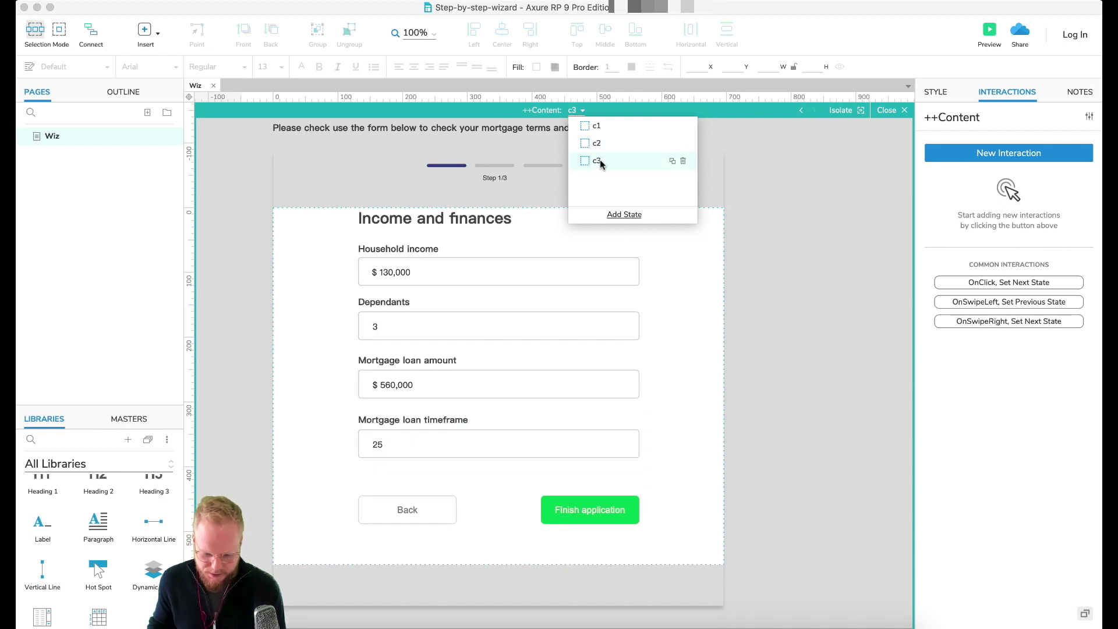
click(601, 127)
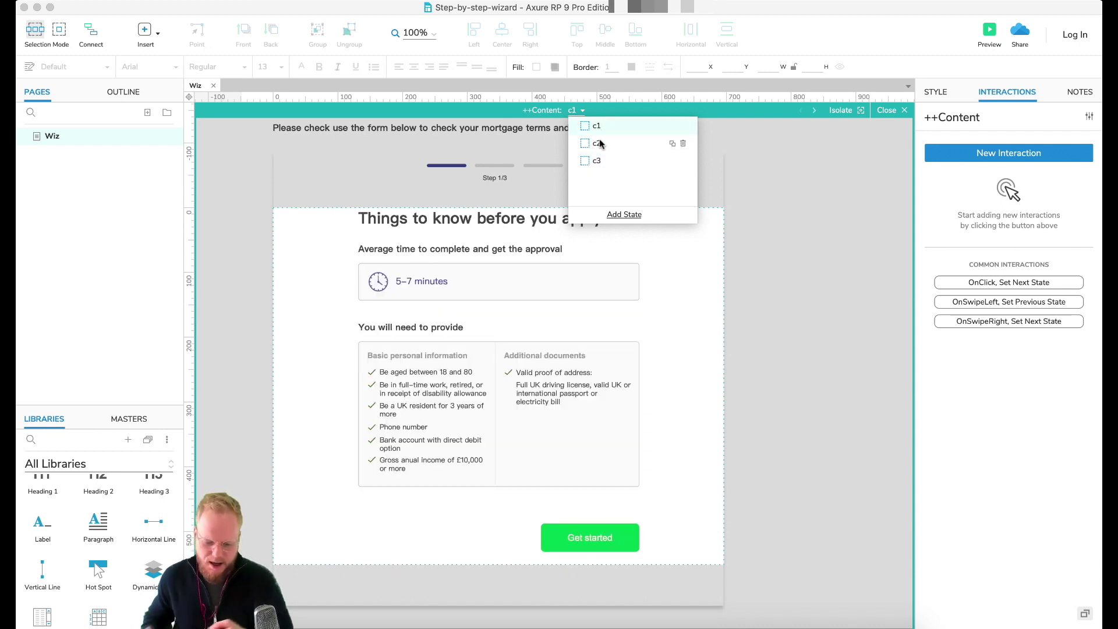
click(600, 144)
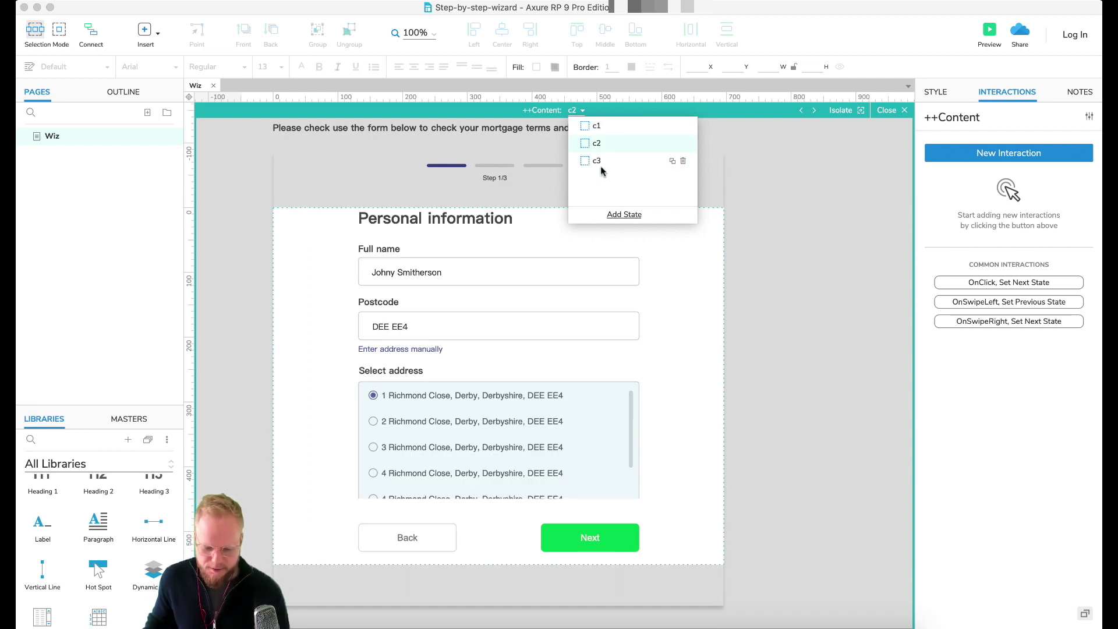
click(598, 161)
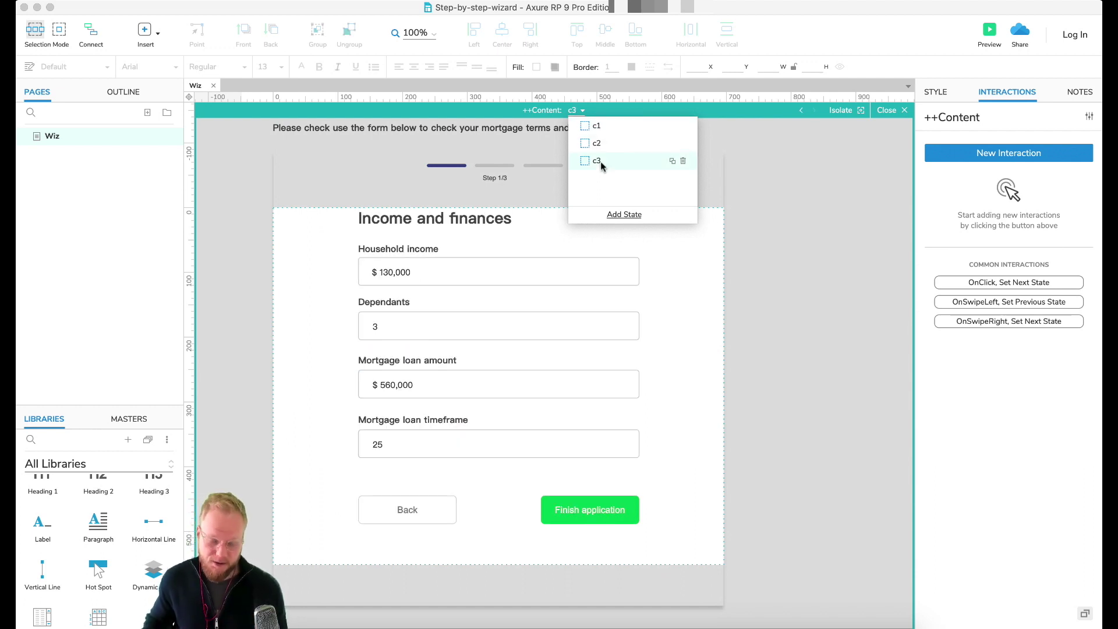
Step: Return to the page and reopen ++Content at c1 with Get started selected
click(792, 189)
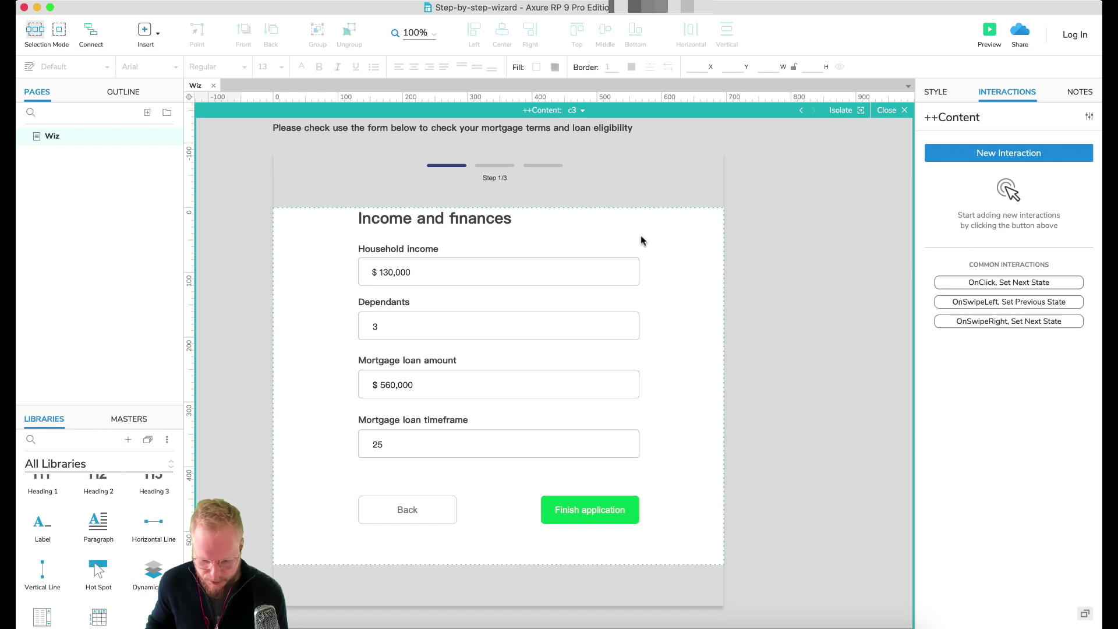
click(894, 110)
double_click(605, 530)
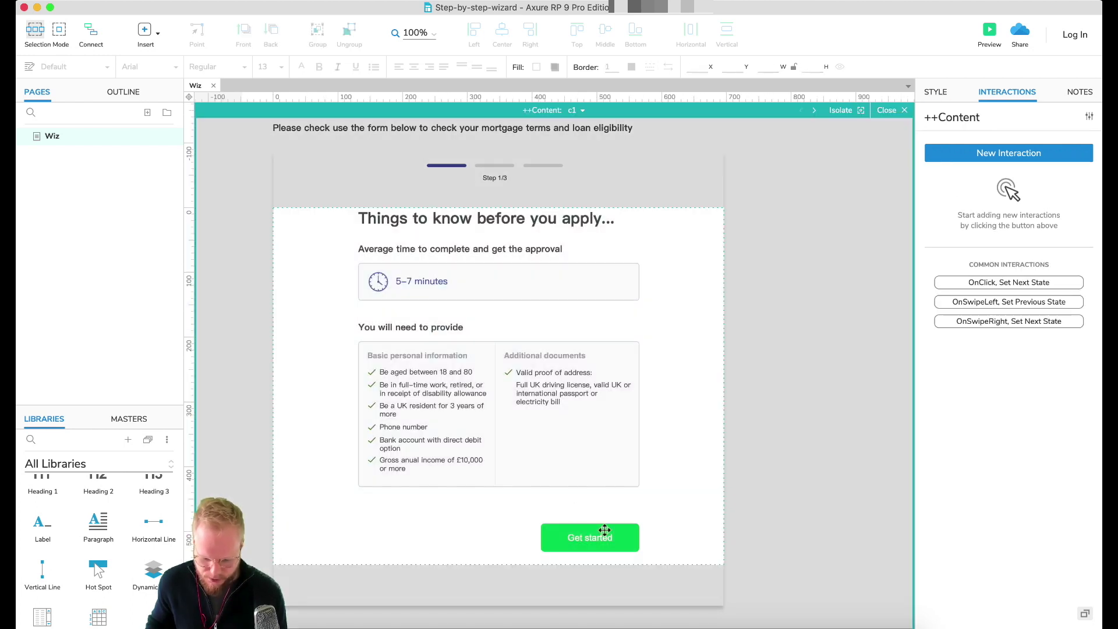
click(604, 529)
Step: Give Get started an OnClick Set Panel State action targeting ++Content
click(993, 175)
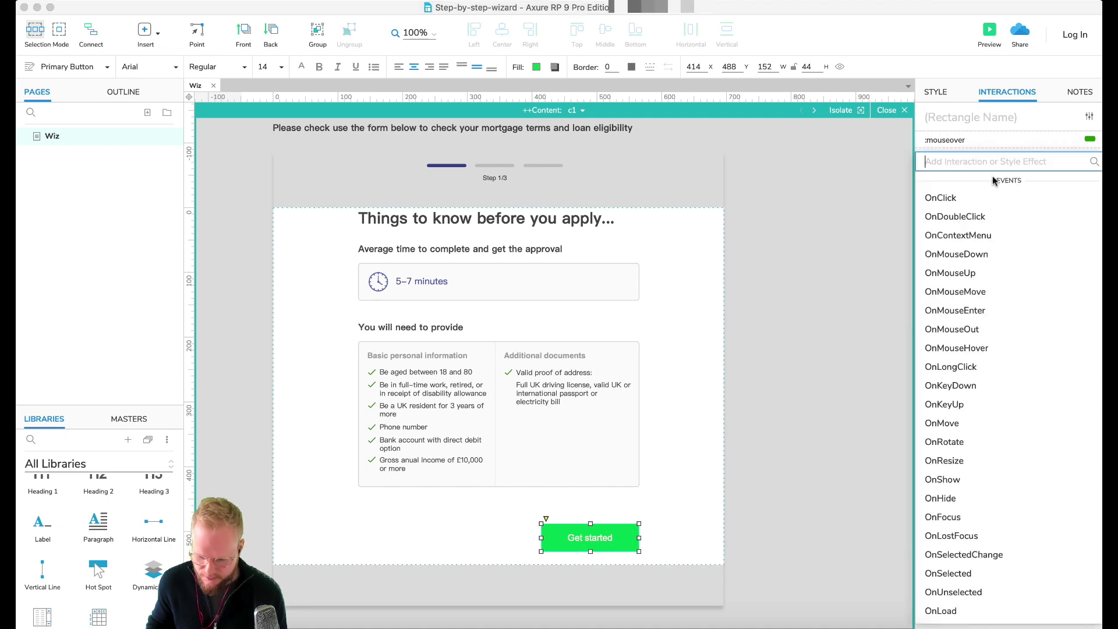
click(975, 198)
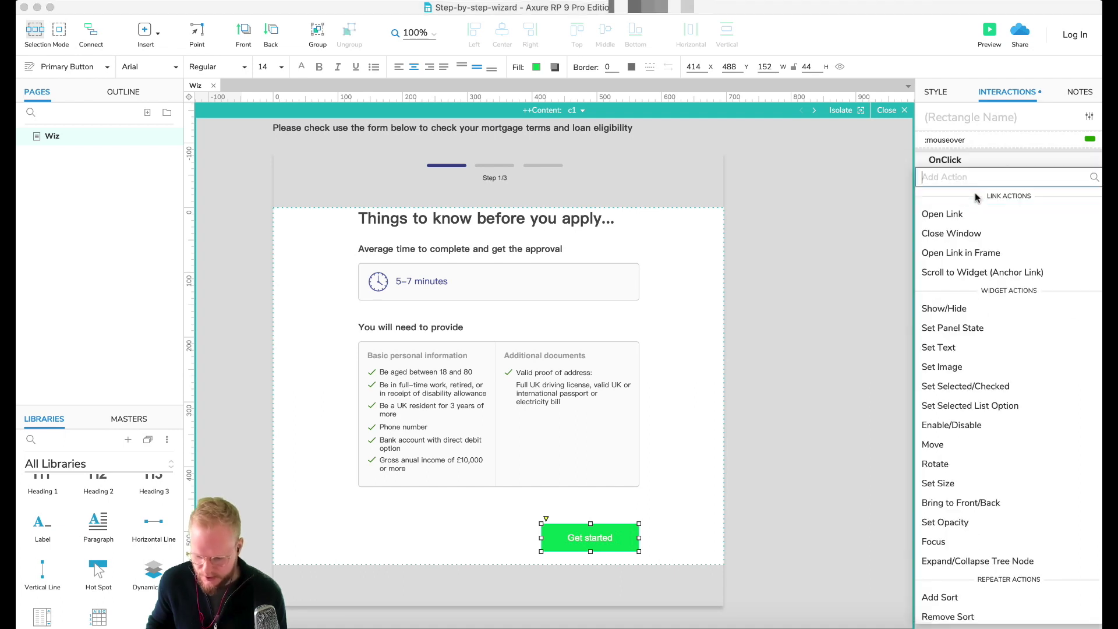
click(961, 328)
click(999, 278)
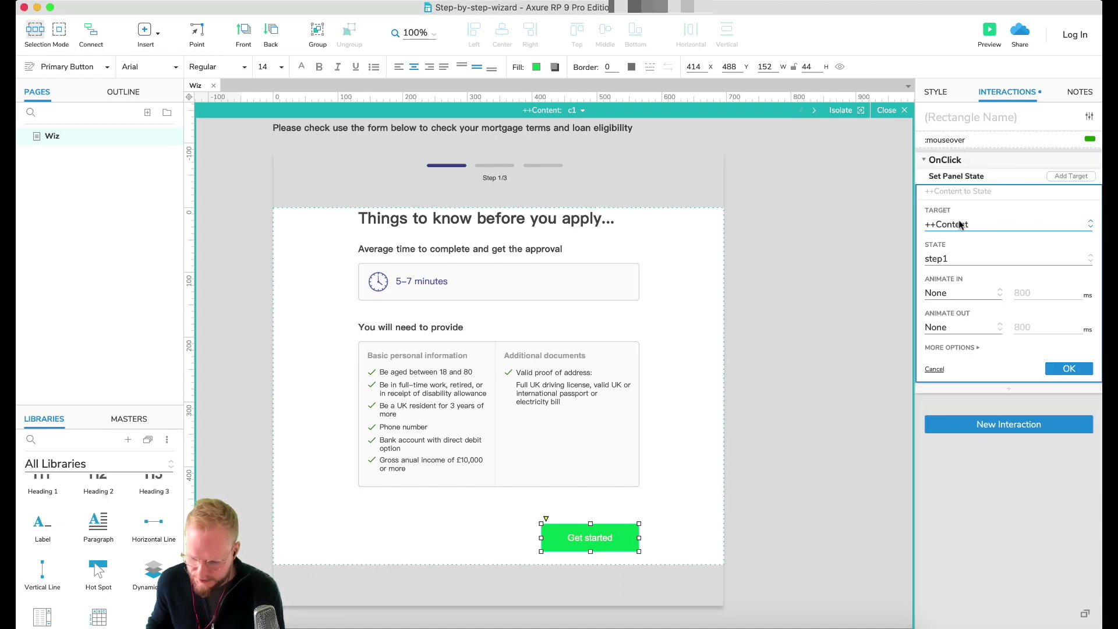
click(955, 262)
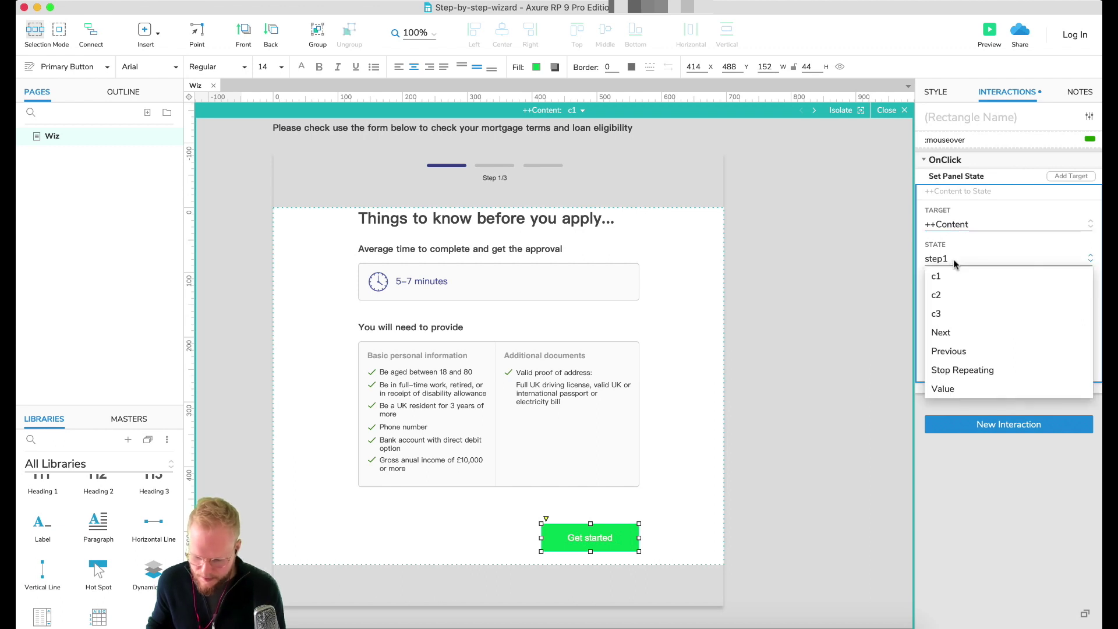
click(950, 278)
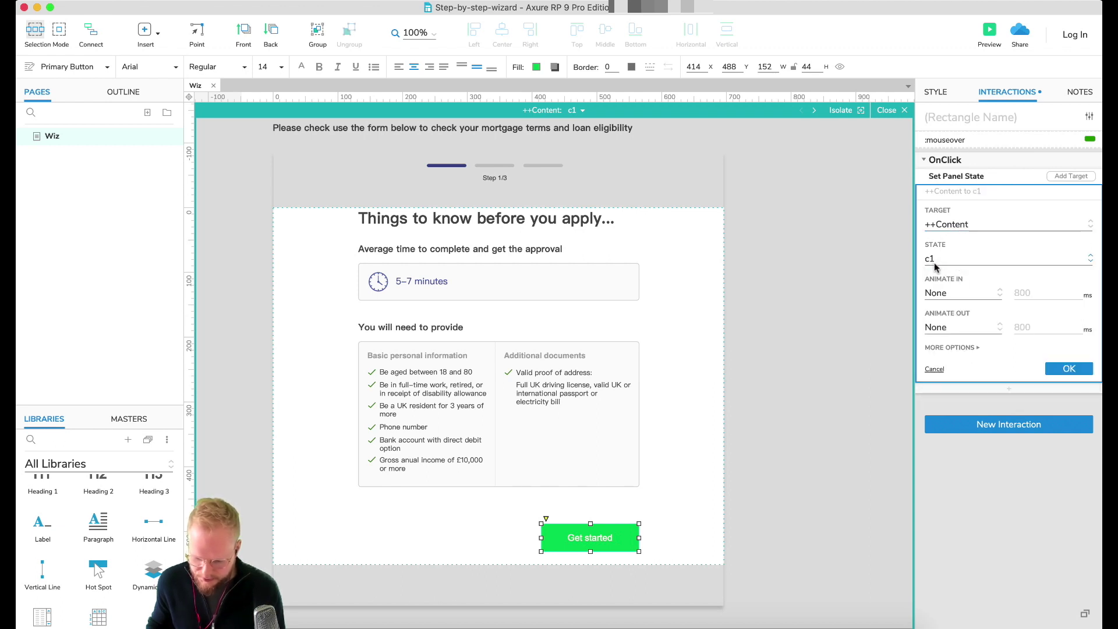
click(950, 263)
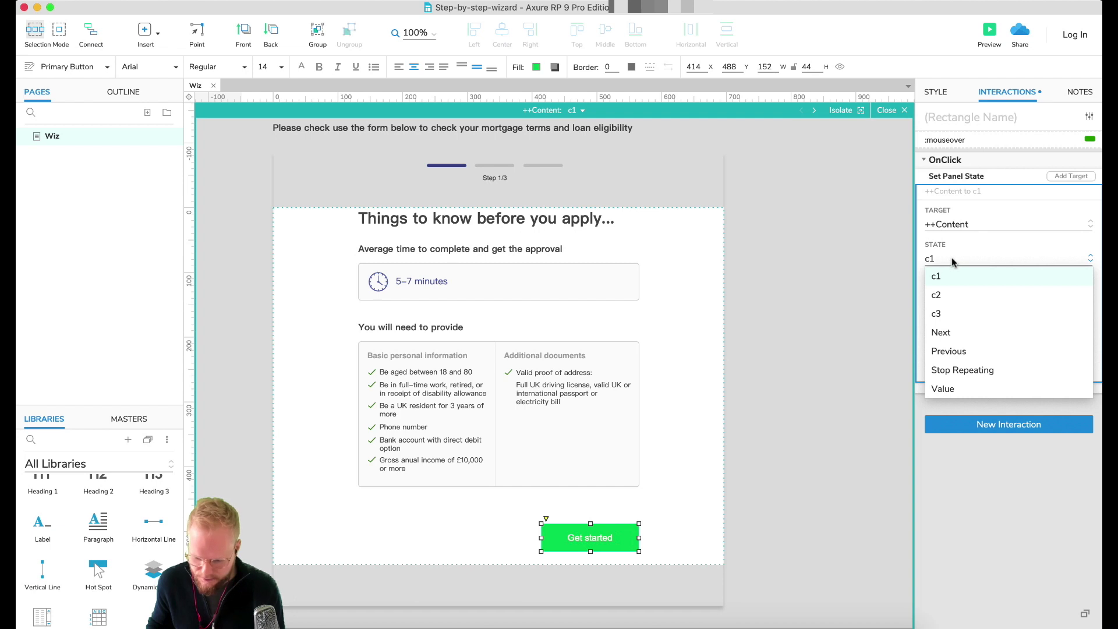
click(955, 270)
Step: Set the action's target to state c2 with a Slide Left animation of 600 ms
click(957, 294)
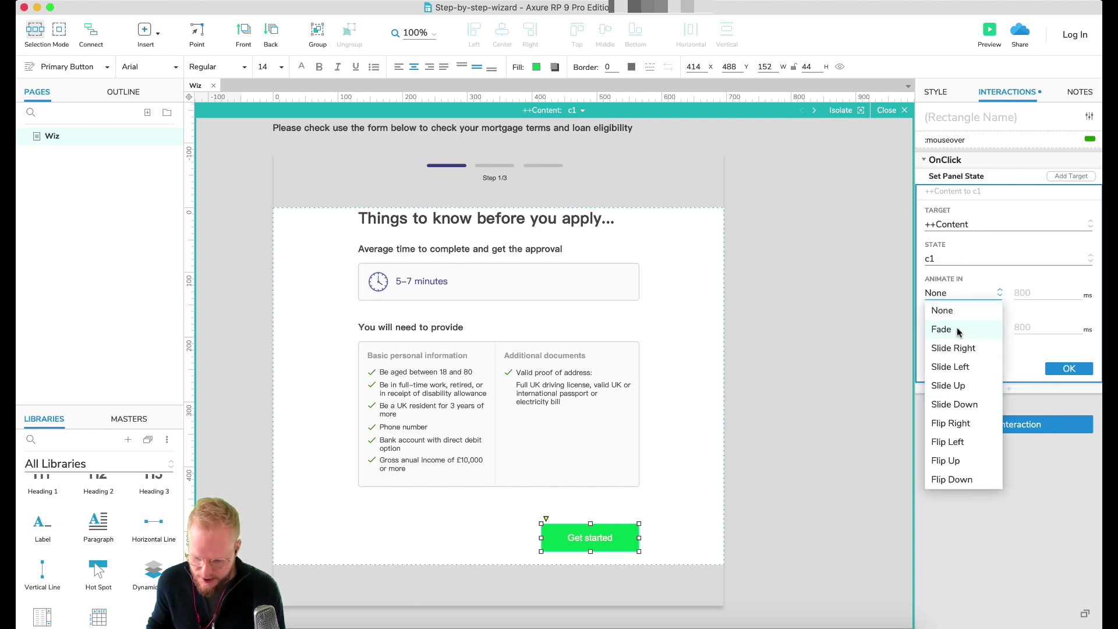
click(956, 260)
click(957, 260)
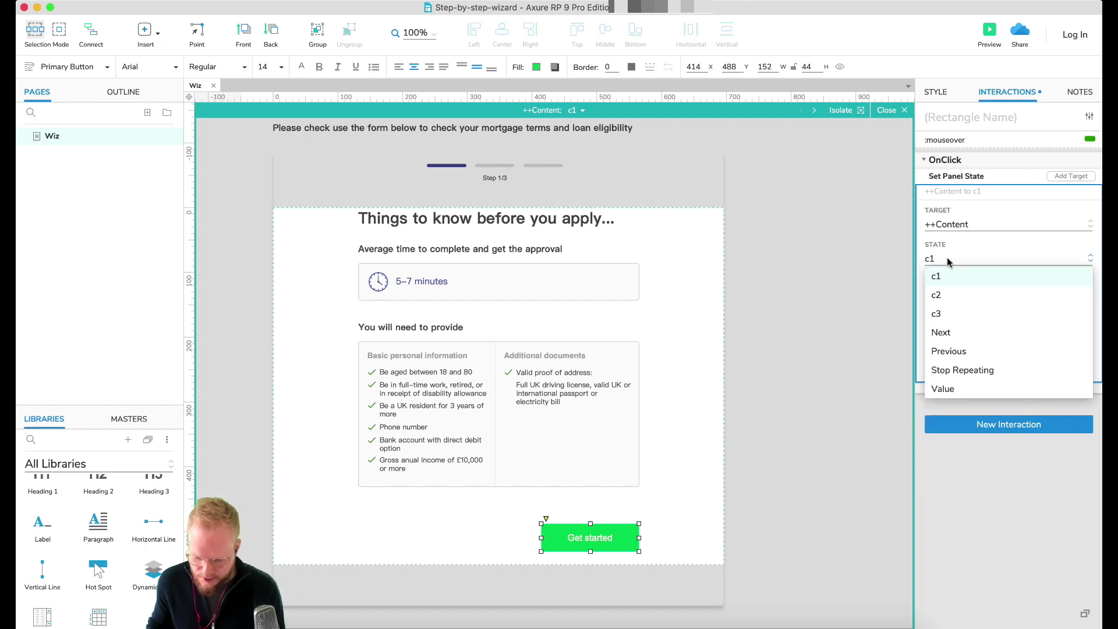
click(944, 297)
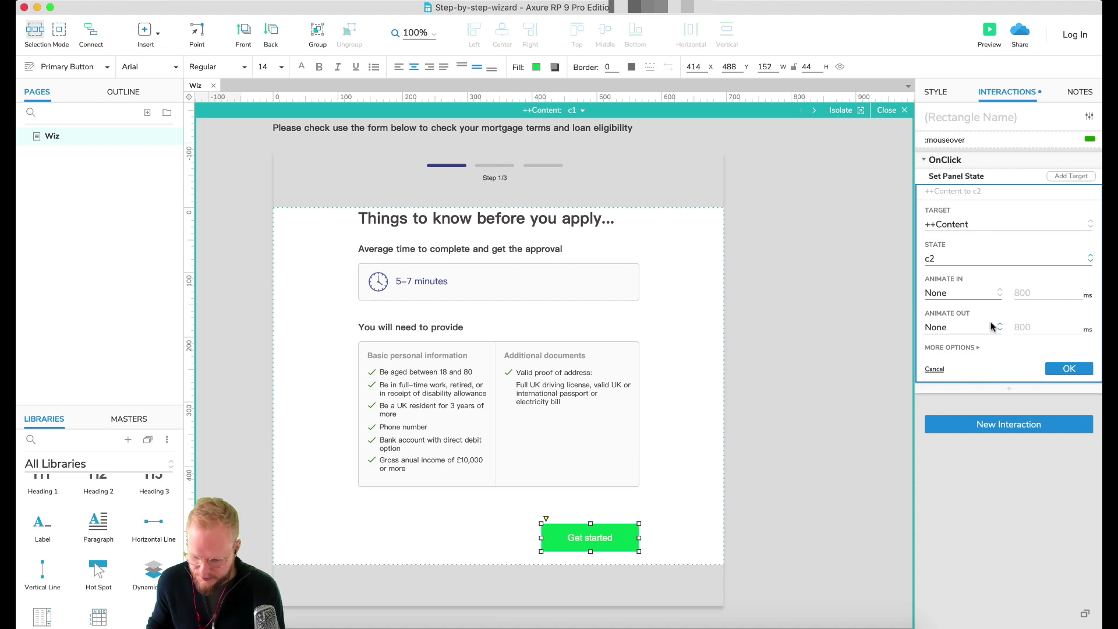
click(978, 297)
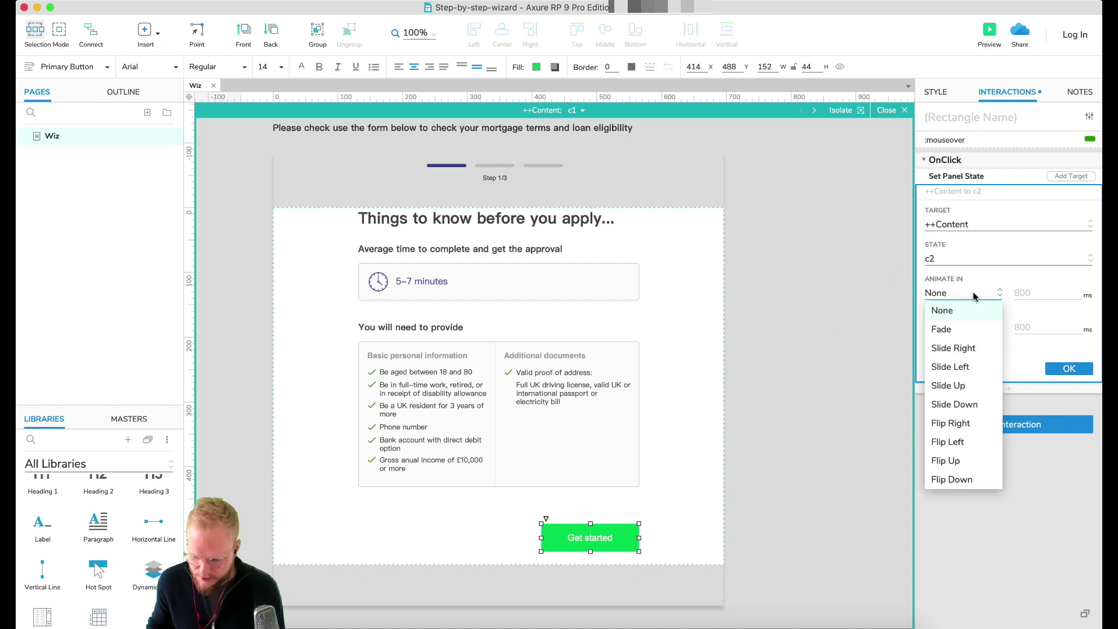
click(964, 369)
double_click(1022, 292)
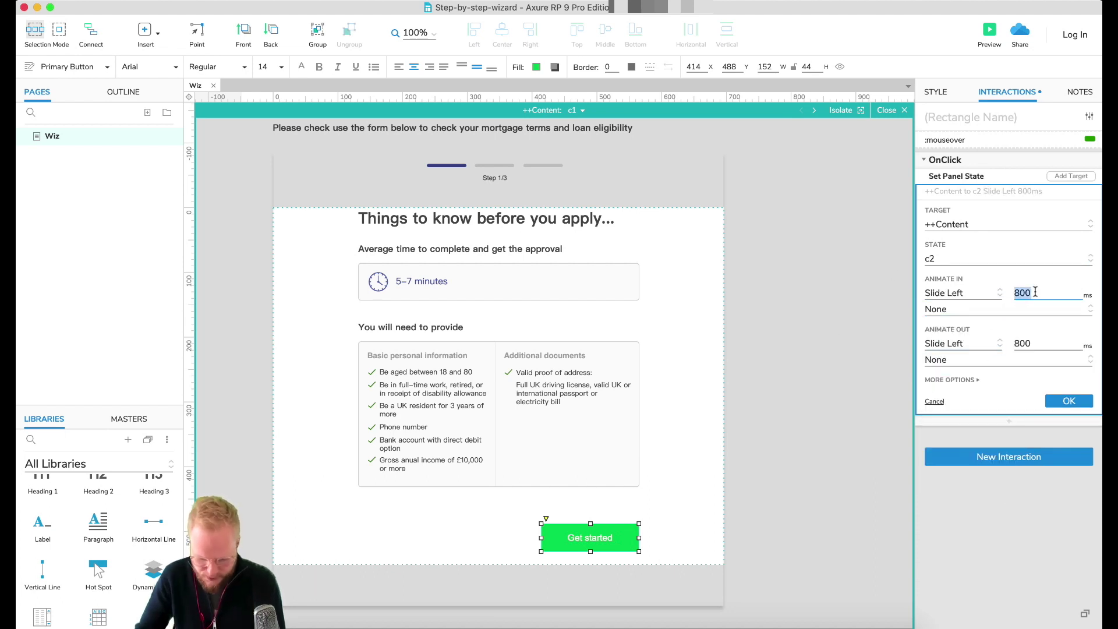
text(600)
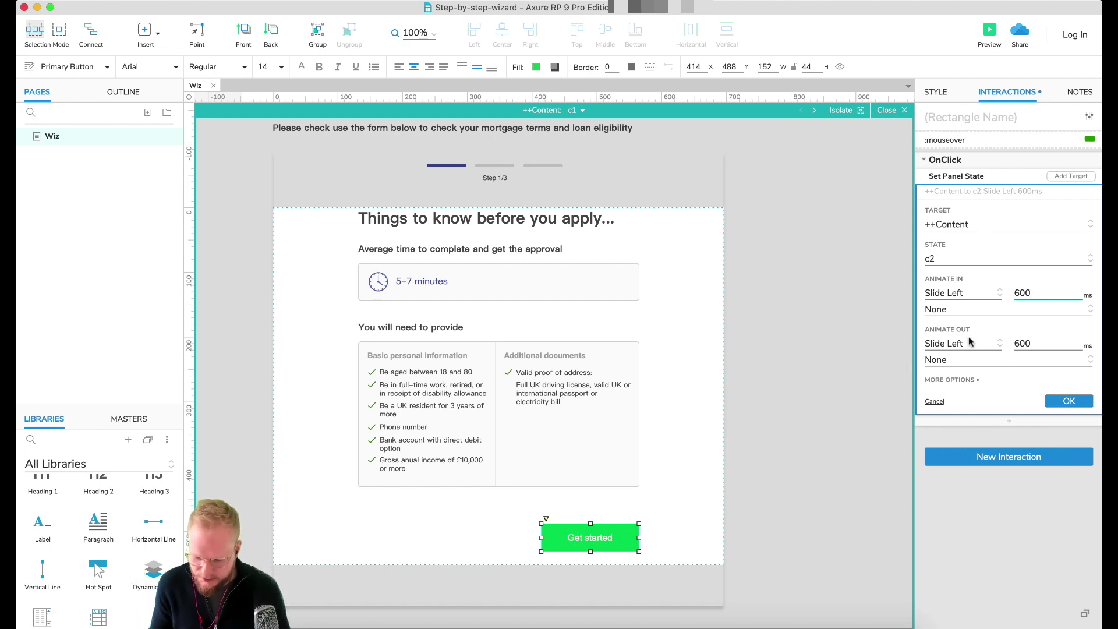
click(960, 379)
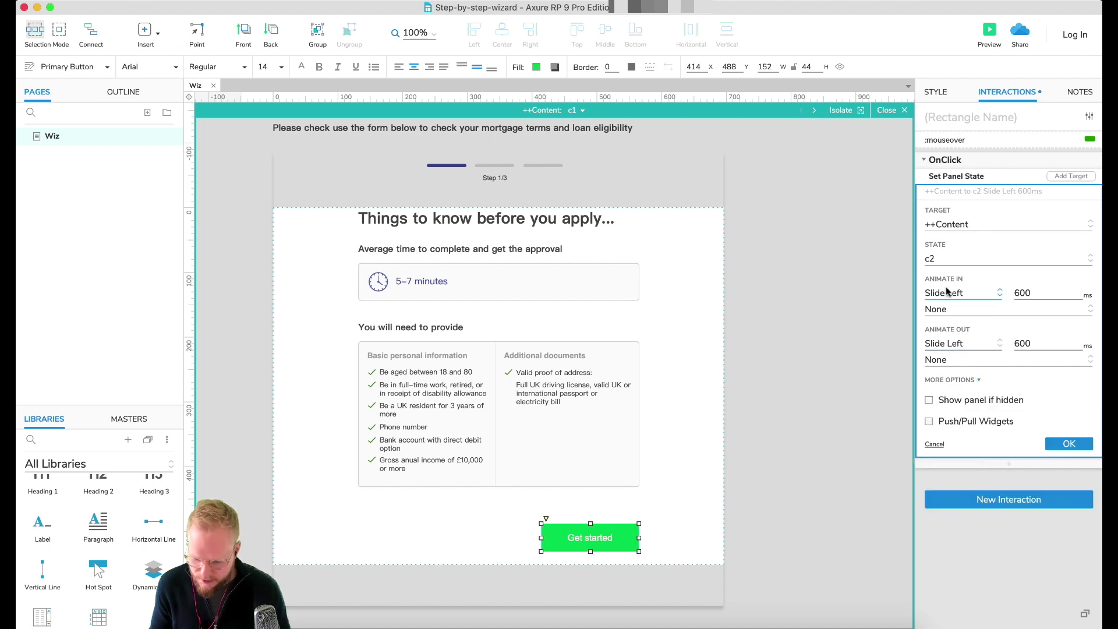
click(1070, 445)
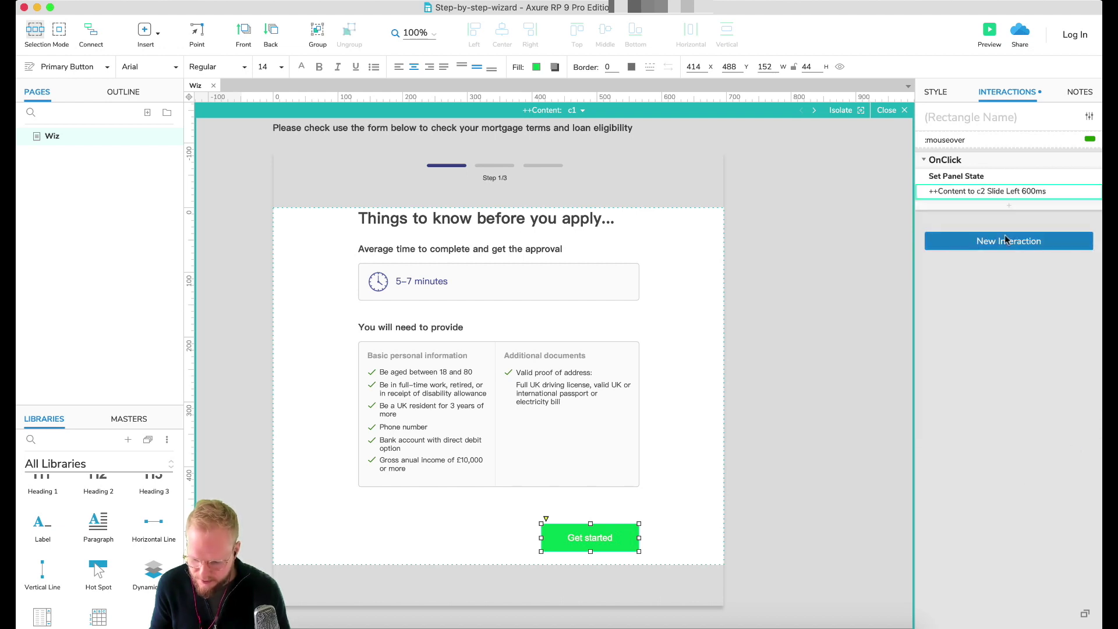
click(999, 169)
Step: Copy the OnClick onto c2's Next button and point it to state c3
click(999, 162)
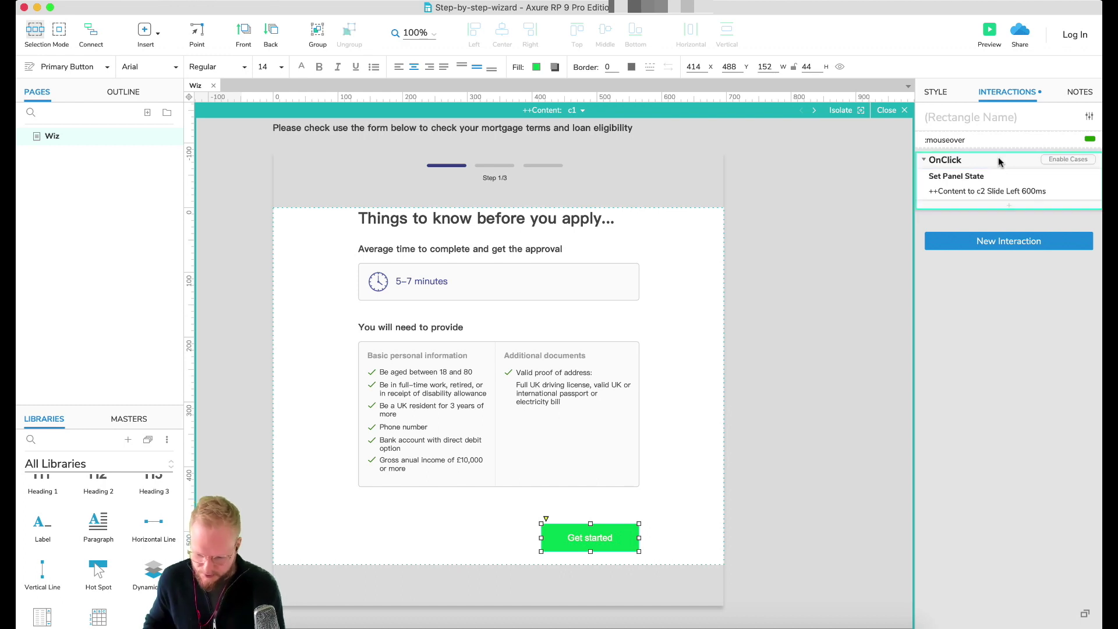
click(579, 111)
click(594, 143)
click(616, 536)
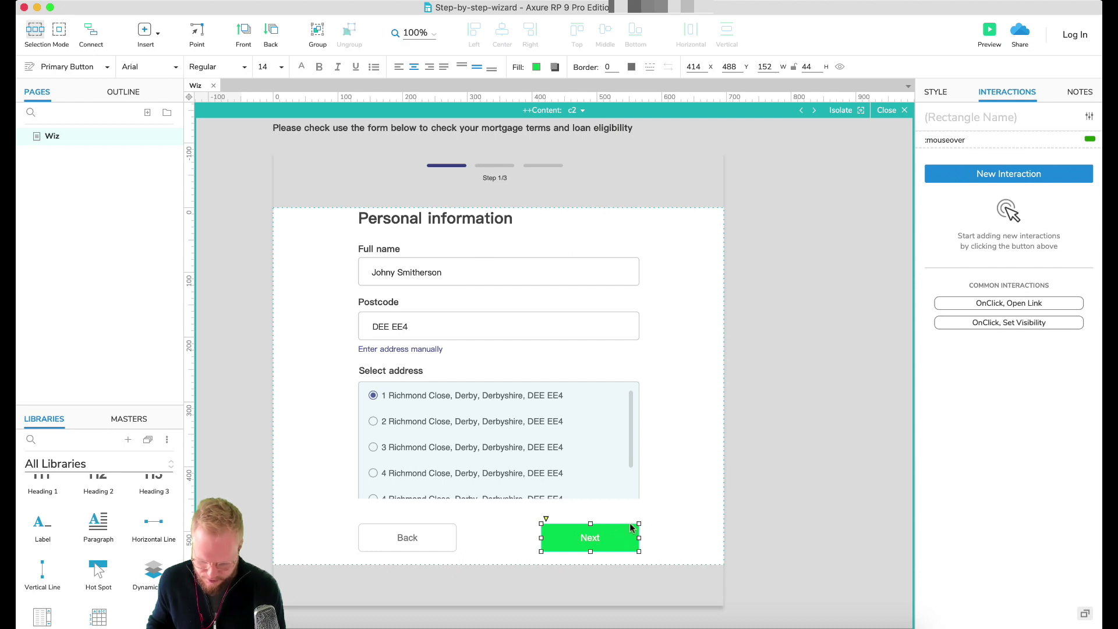
key(ctrl+v)
click(1005, 191)
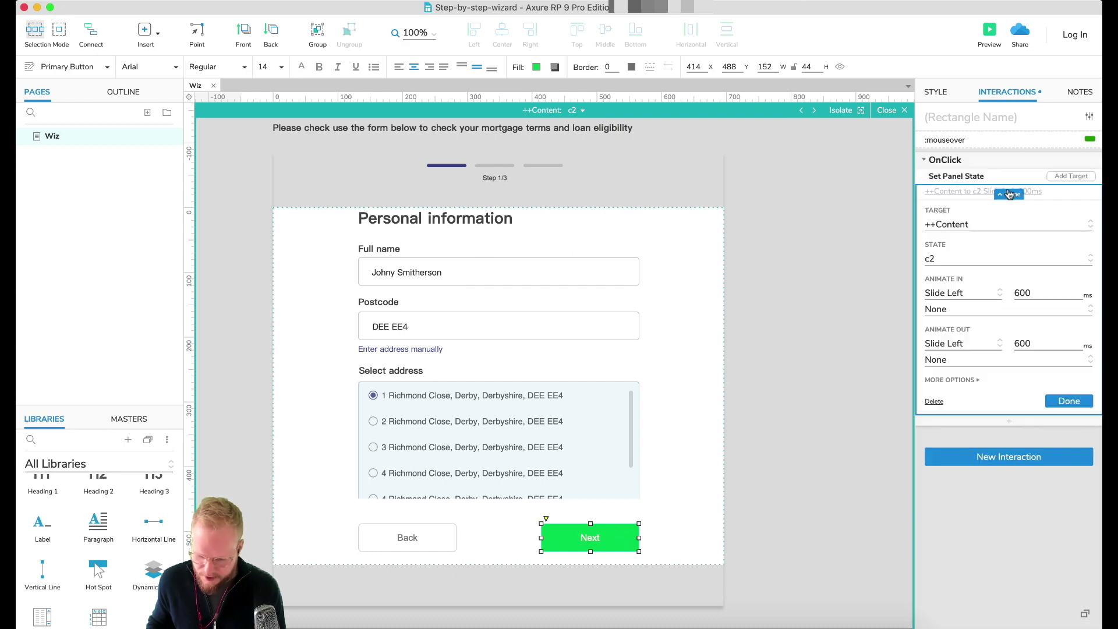
click(965, 262)
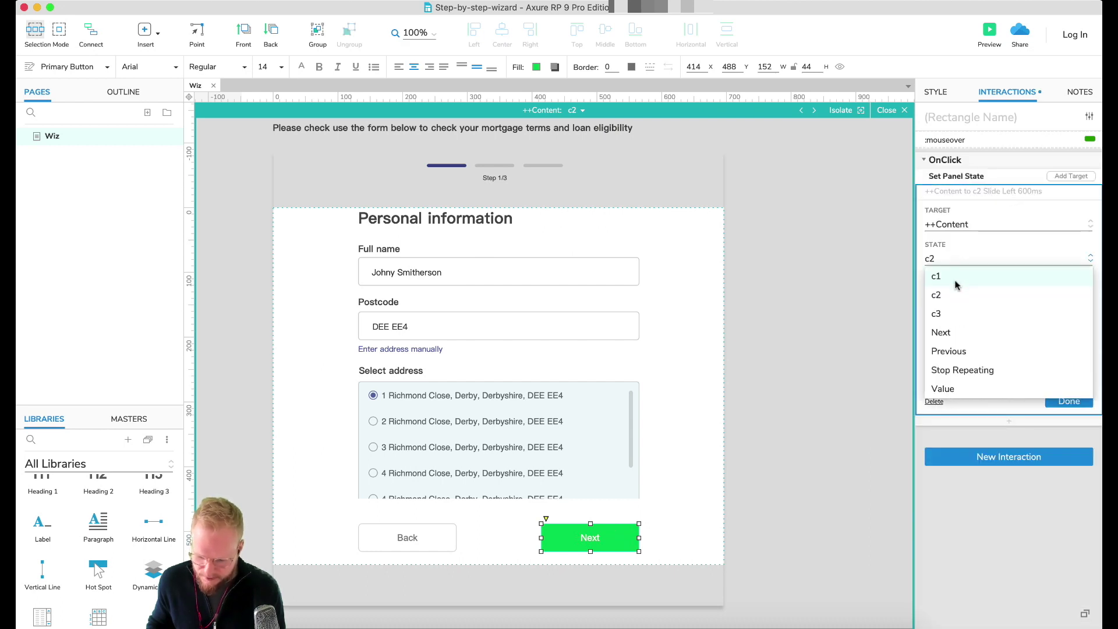
click(955, 312)
click(1069, 401)
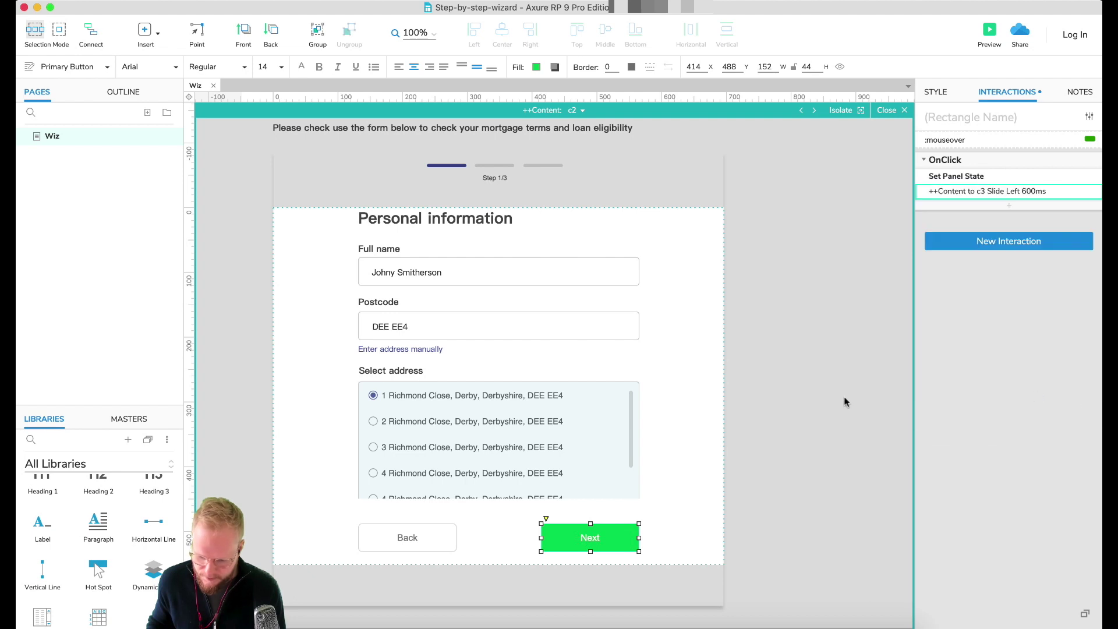
Step: Give the Back button an OnClick that sets ++Content to c1 with Slide Right
click(418, 540)
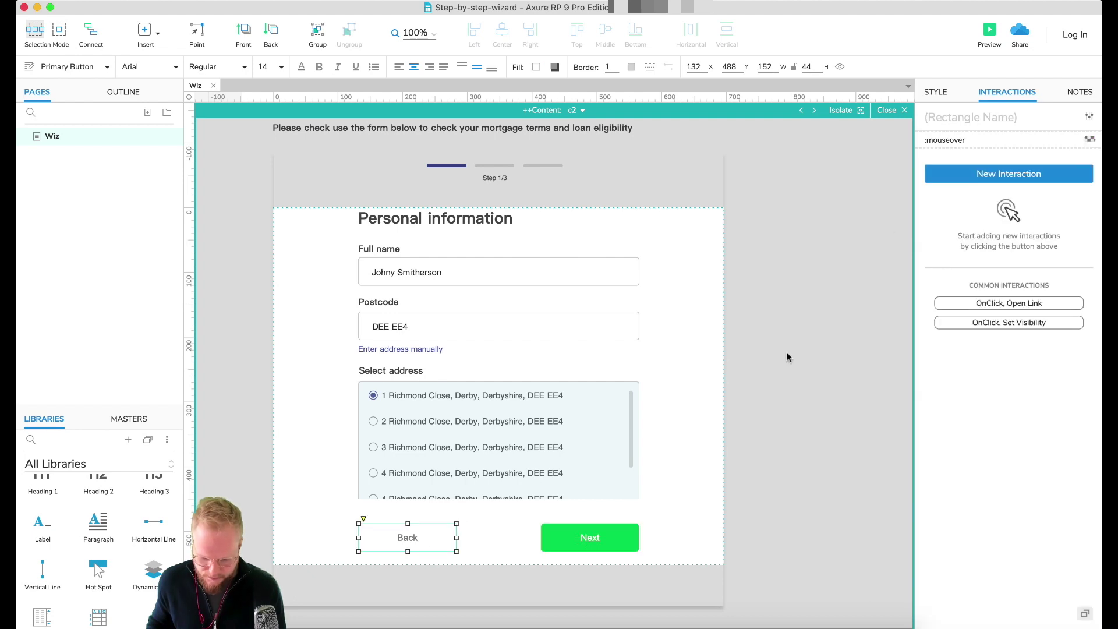
click(1008, 175)
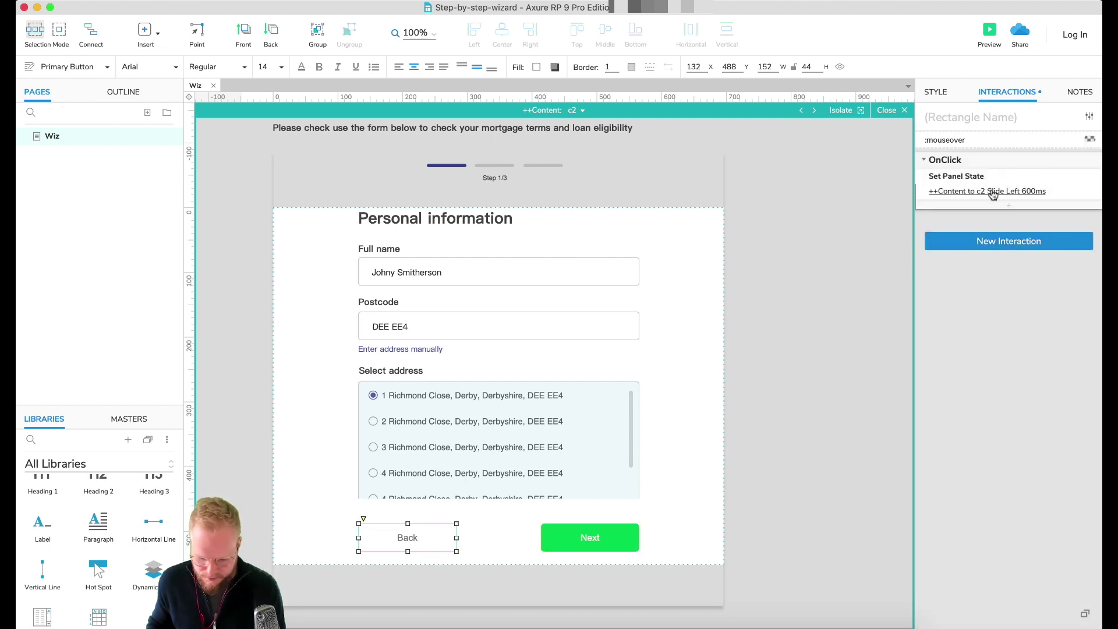
click(992, 192)
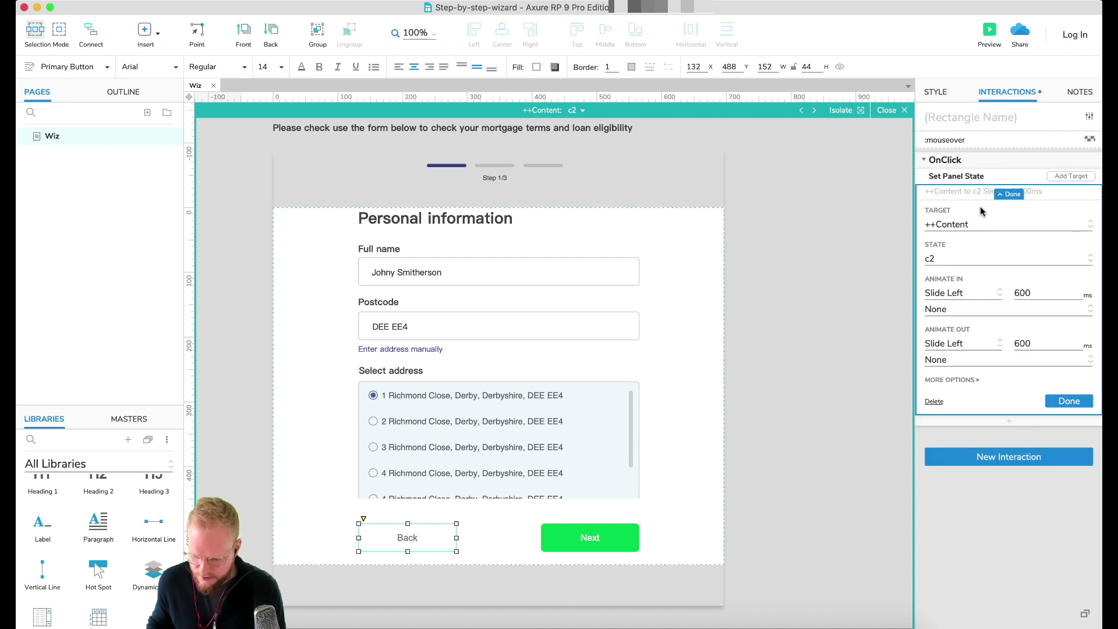
click(945, 260)
click(945, 271)
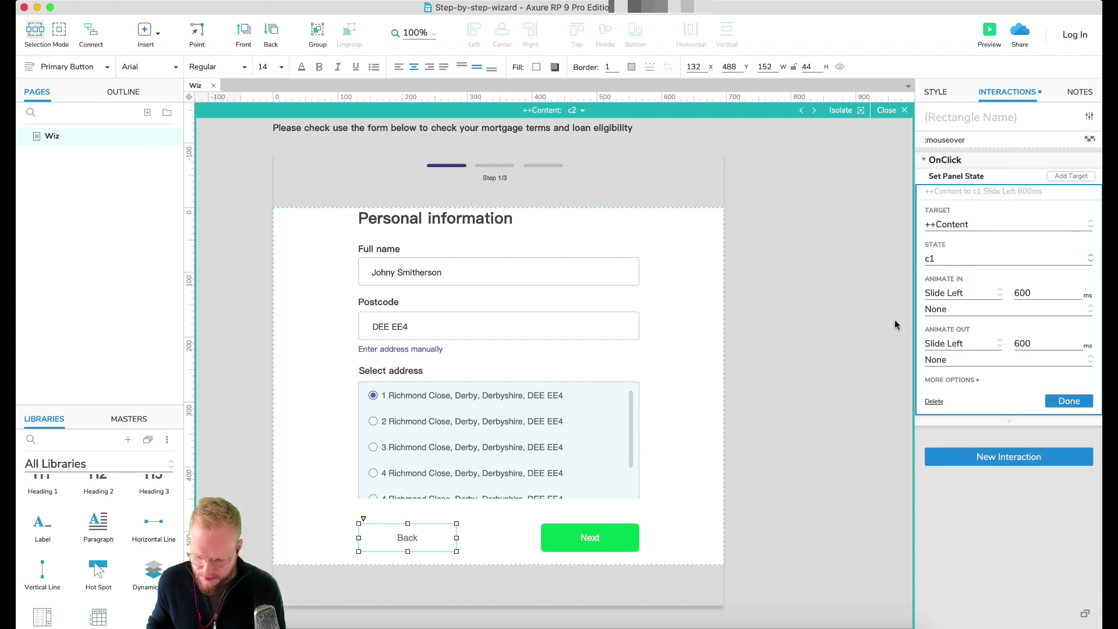
click(958, 293)
click(953, 348)
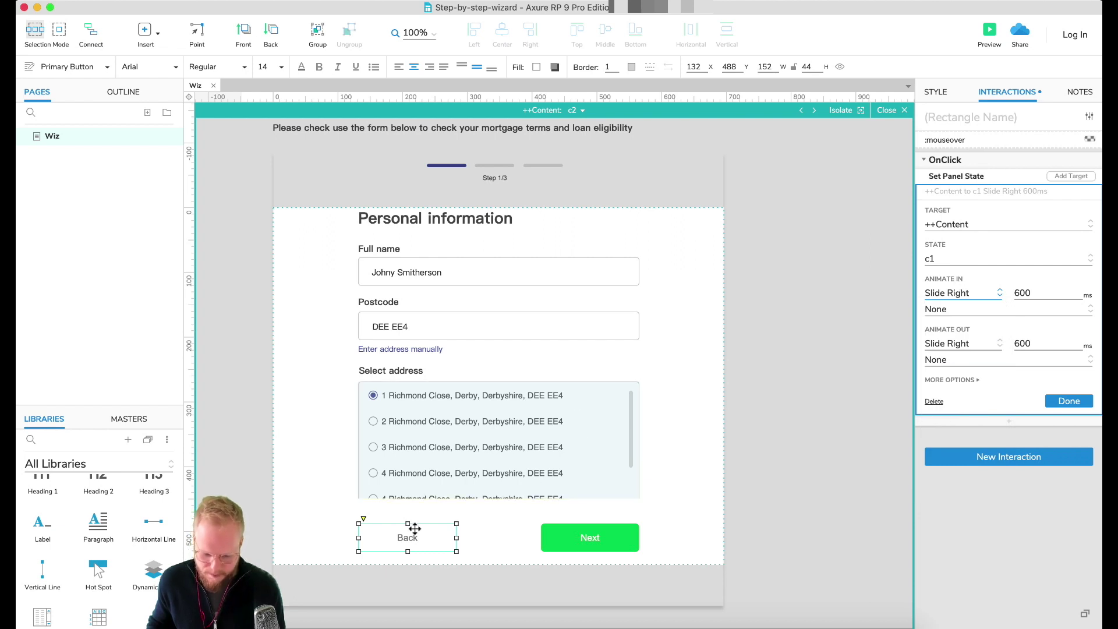
click(1074, 400)
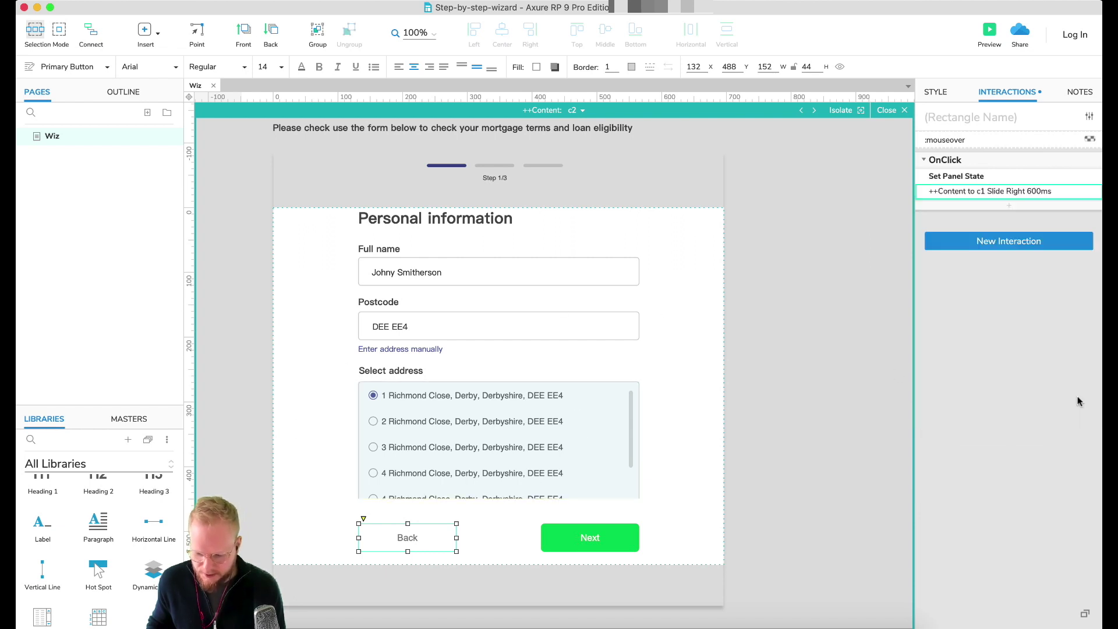
Step: Paste the OnClick interaction onto c3's Finish application button
click(614, 535)
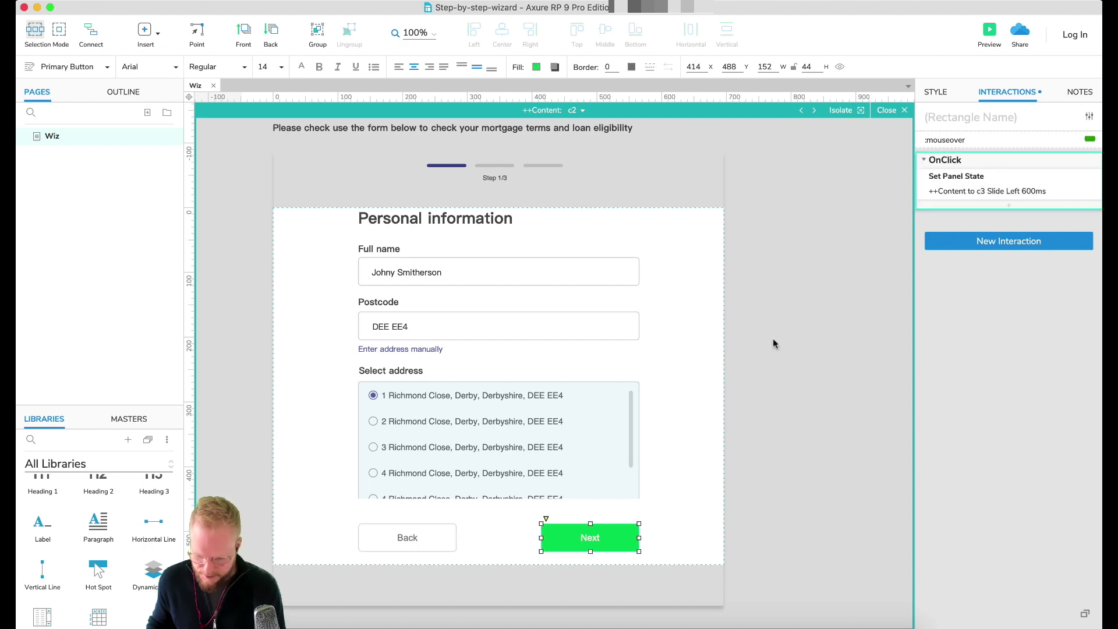
click(573, 111)
click(594, 160)
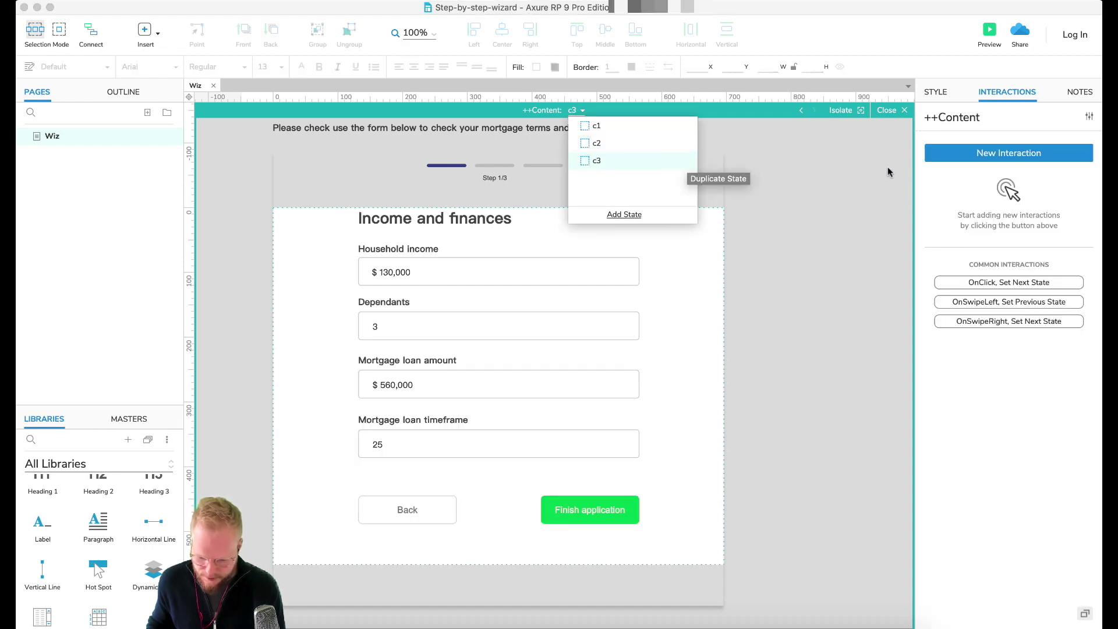
click(618, 506)
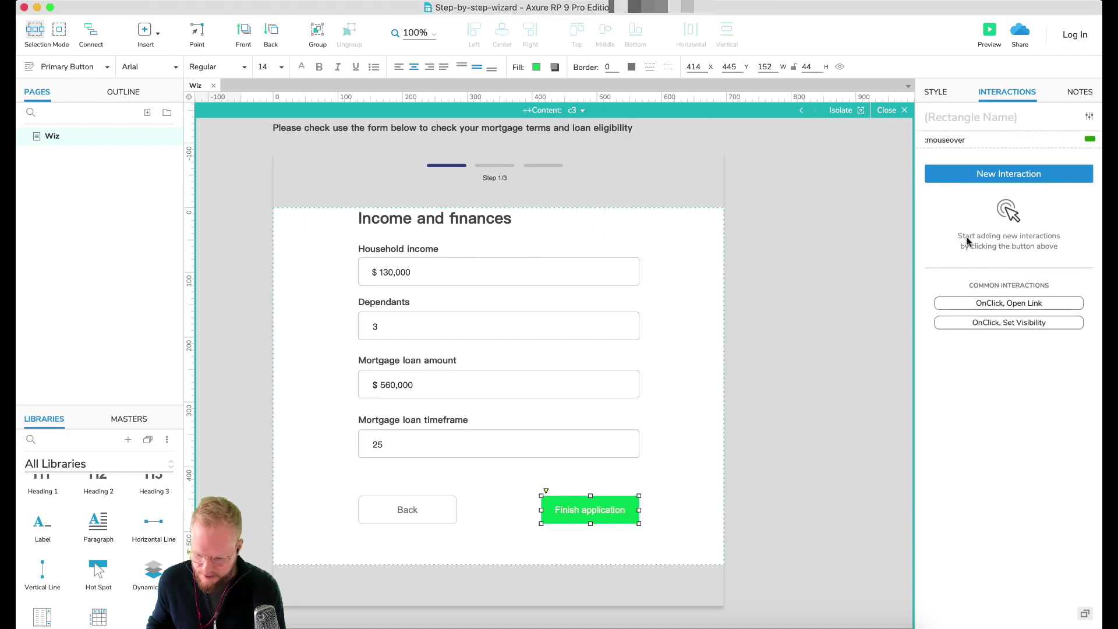
key(super+v)
click(1000, 194)
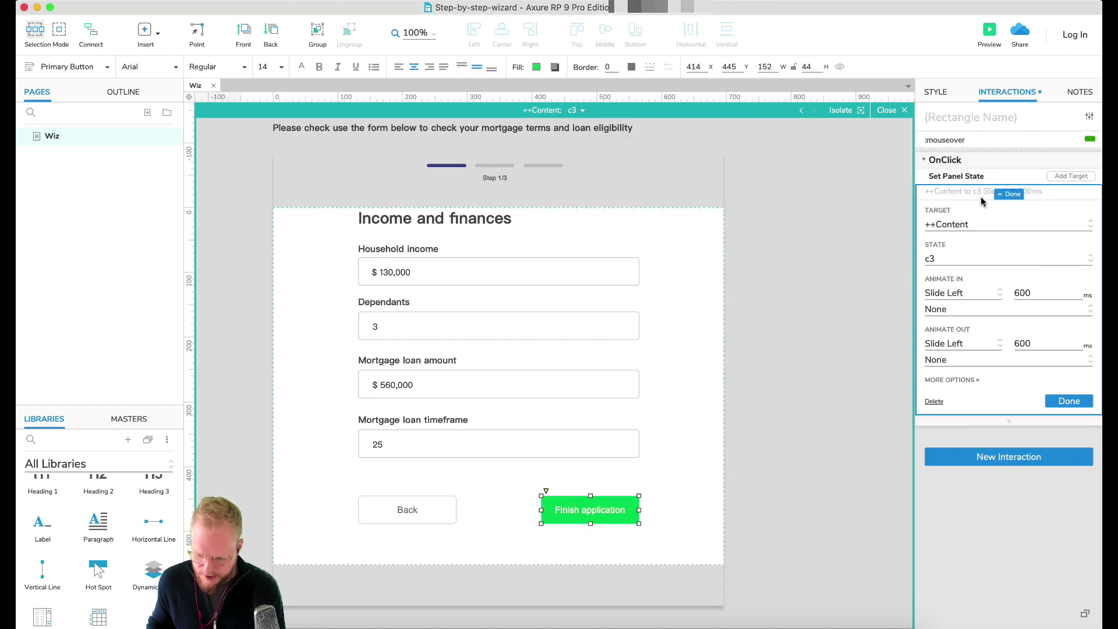
click(574, 110)
Step: Duplicate c3 as new state c4 and retitle its heading 'Congratulations'
click(675, 159)
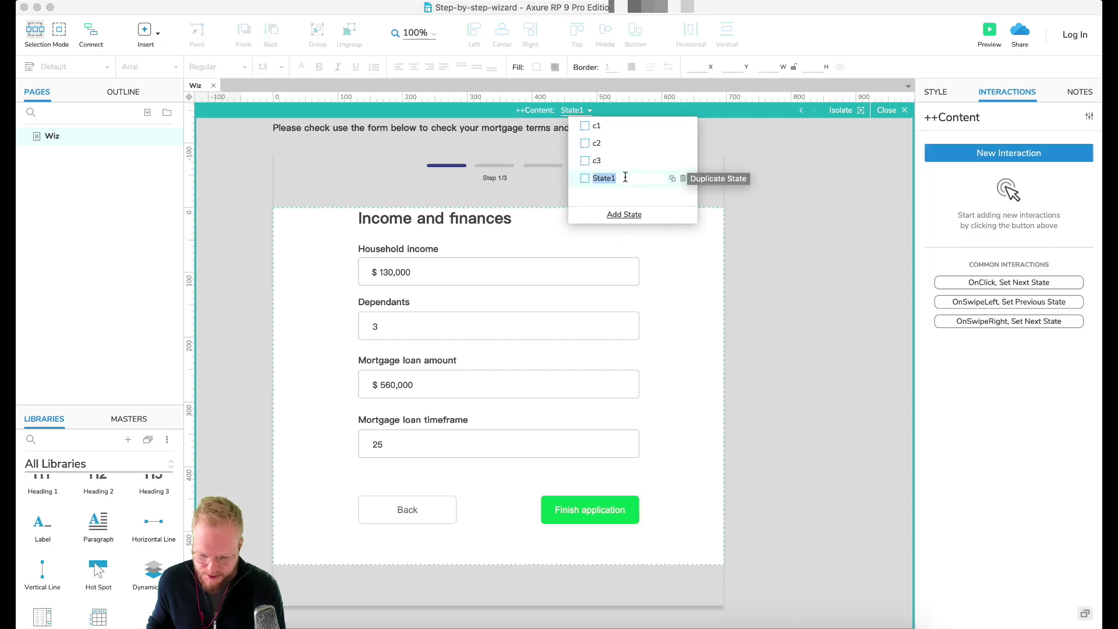
text(c4)
key(Return)
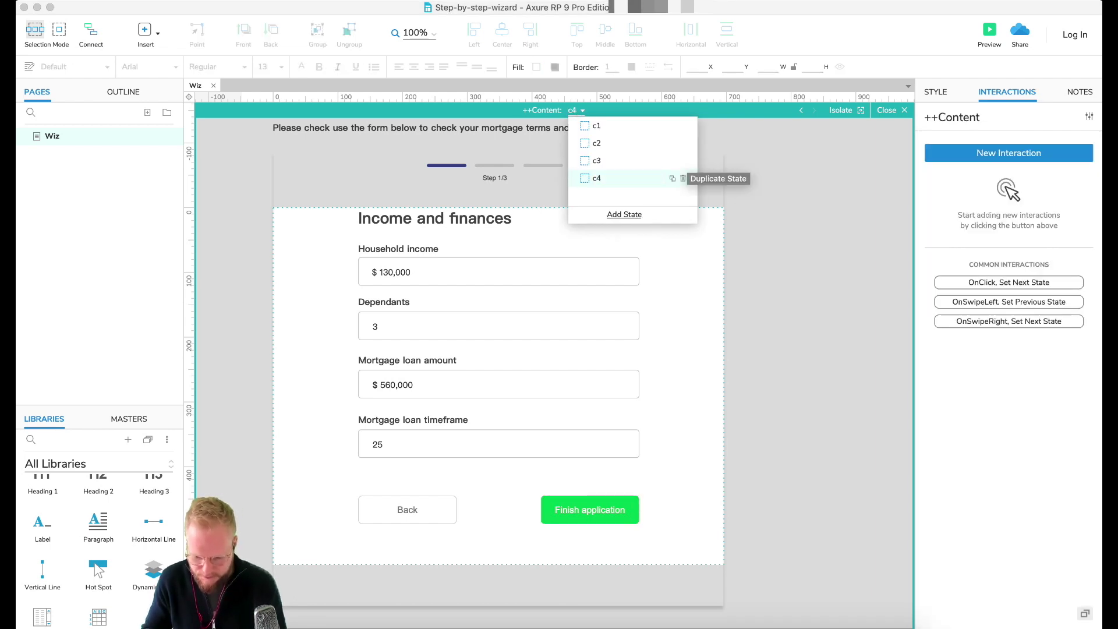
click(429, 213)
click(429, 212)
text(C)
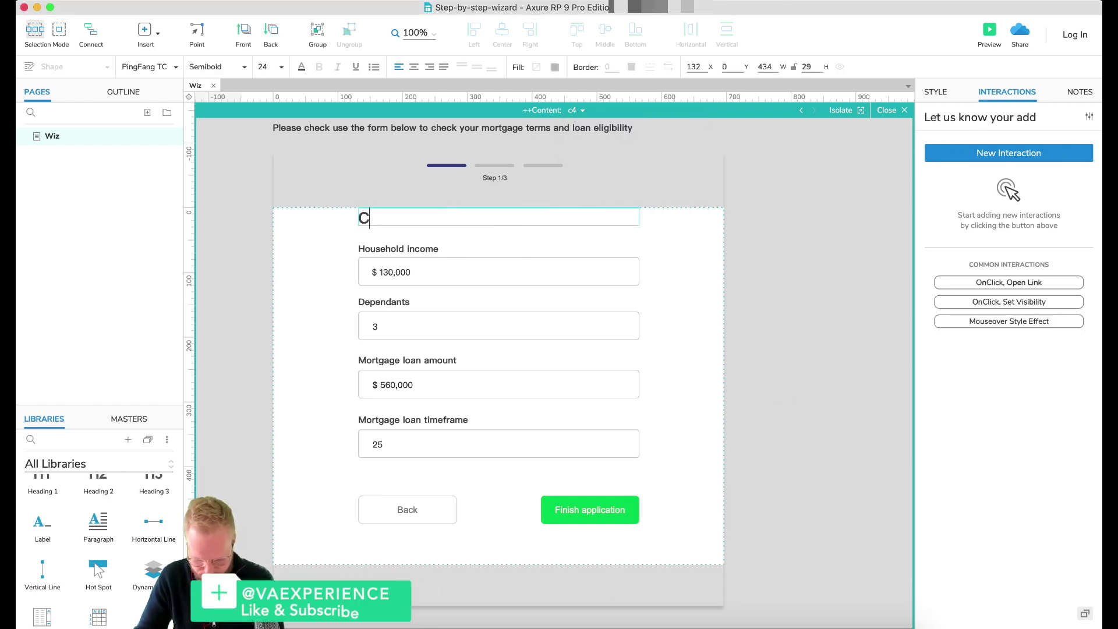
text(ongratulations!)
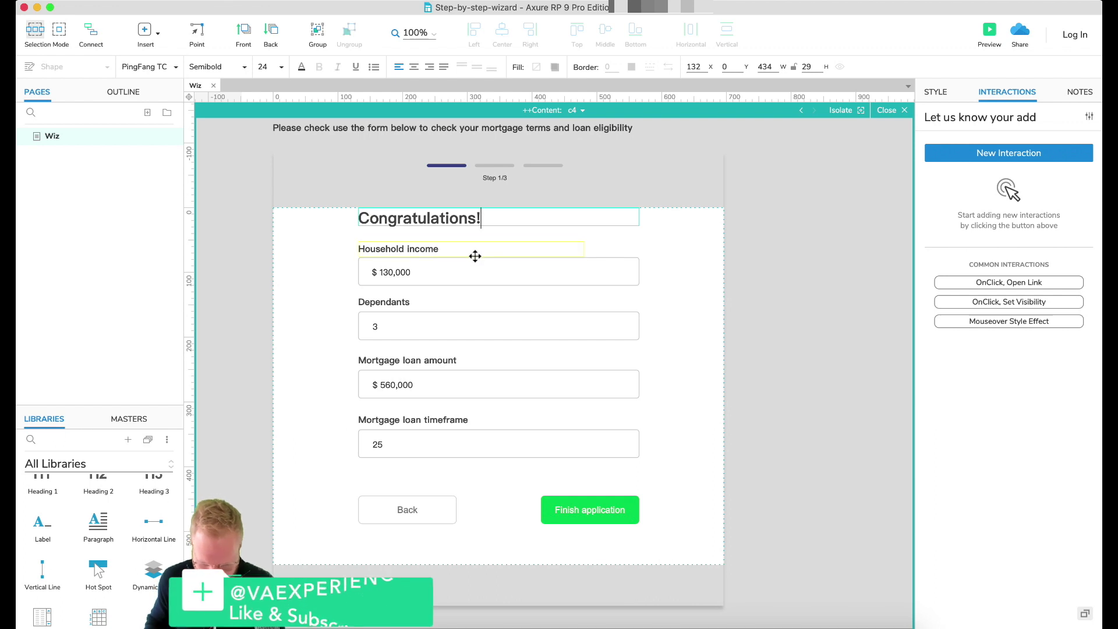
Step: Delete c4's income and mortgage form fields and the Finish application button
click(456, 272)
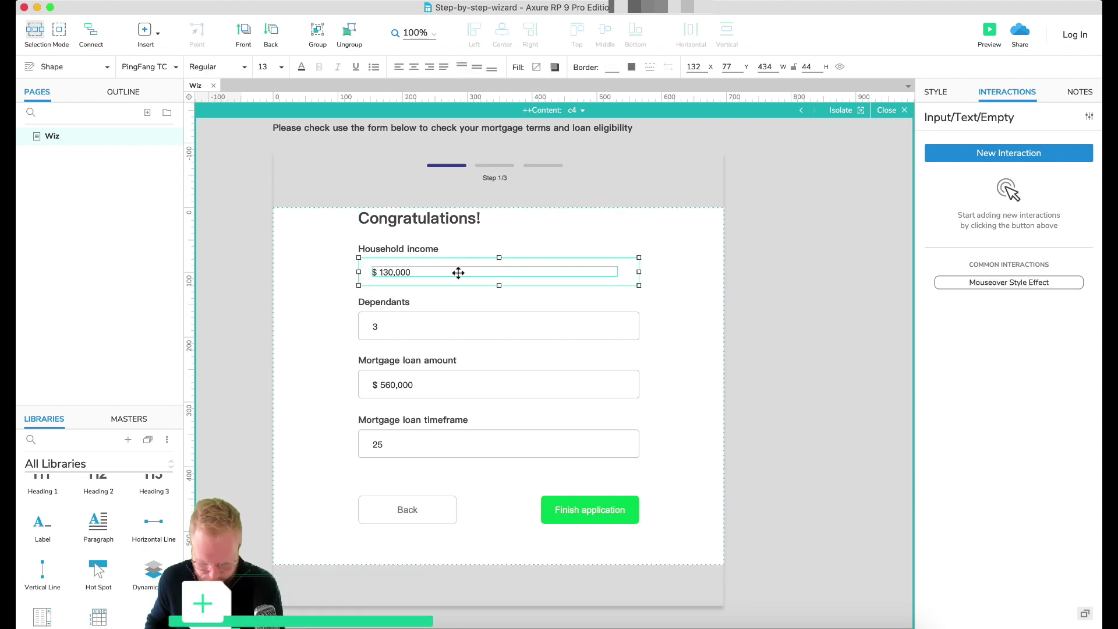
shift+click(408, 314)
shift+click(399, 301)
shift+click(411, 358)
shift+click(394, 381)
key(Delete)
click(603, 504)
key(Delete)
click(408, 248)
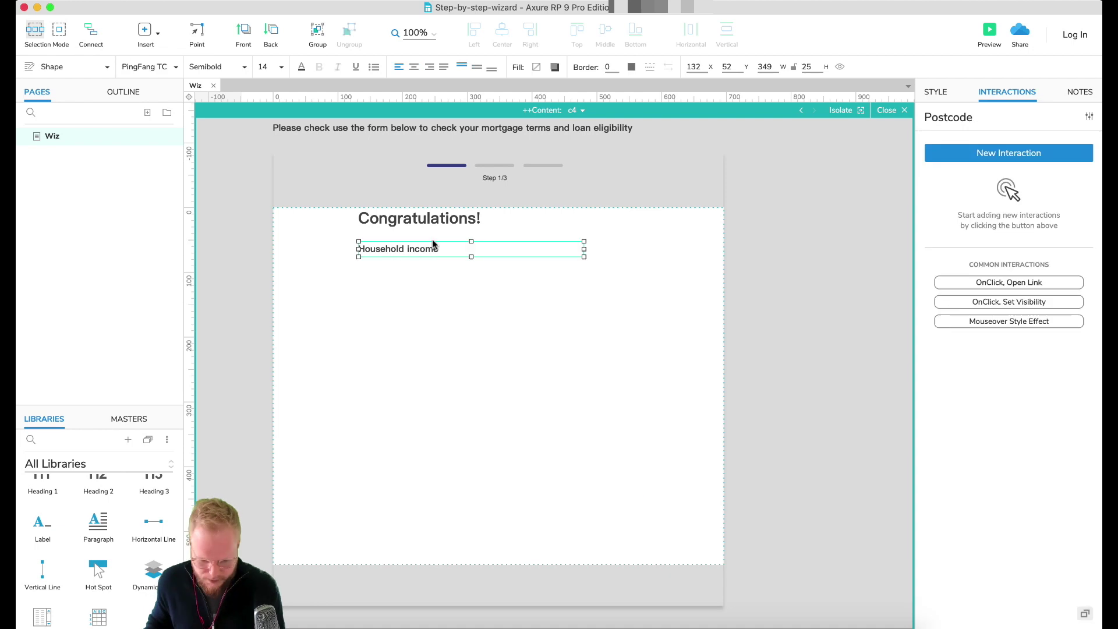
Step: Rewrite the label as the premium-loan qualification message plus a follow-up email note to the user's address
double_click(407, 249)
key(BackSpace)
text(One of our administrators will be in touch soon)
key(cmd+Up)
text(It looks like you qualify for our premium loan.)
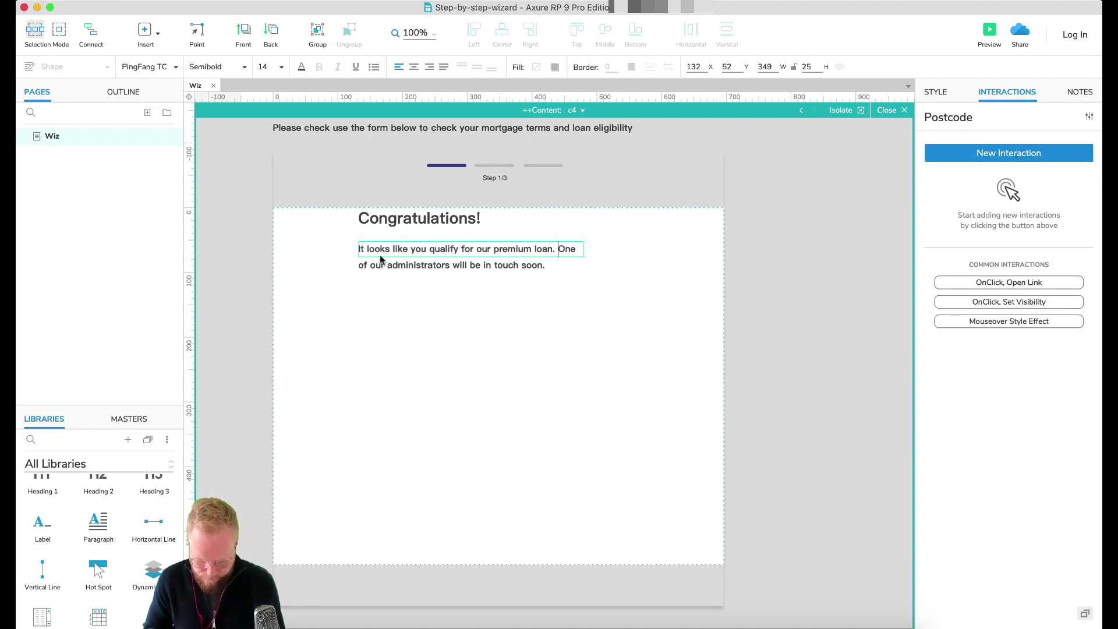
key(cmd+Down)
text(to take care of the details.)
key(Return)
key(Return)
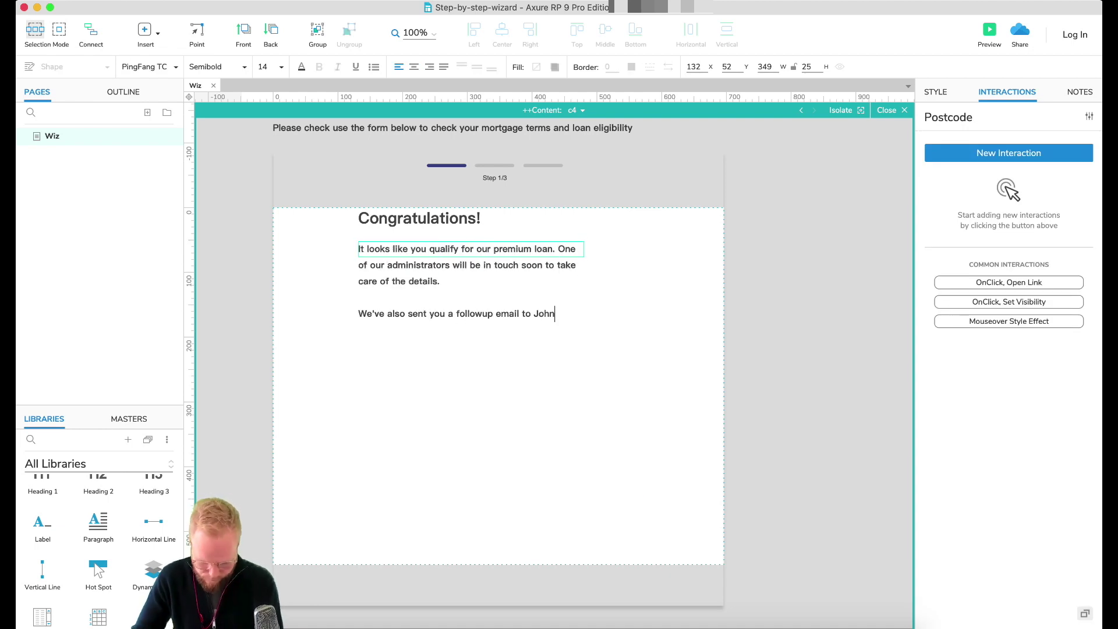
click(791, 330)
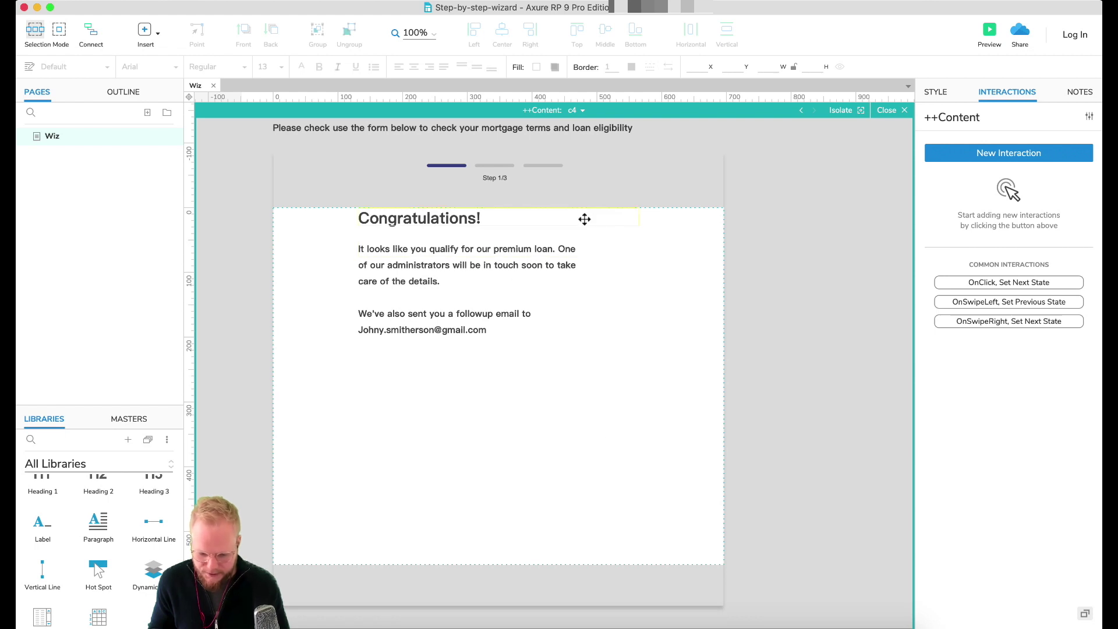
Step: On the c3 Income and finances state, point Finish application's panel state action at c4
click(582, 111)
click(596, 160)
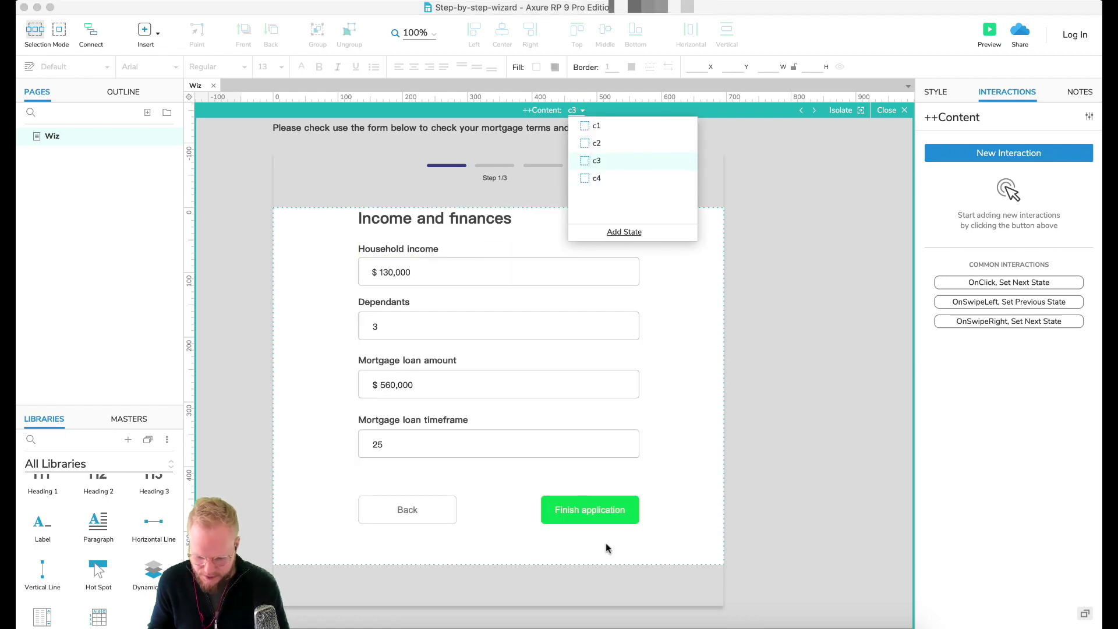
click(612, 510)
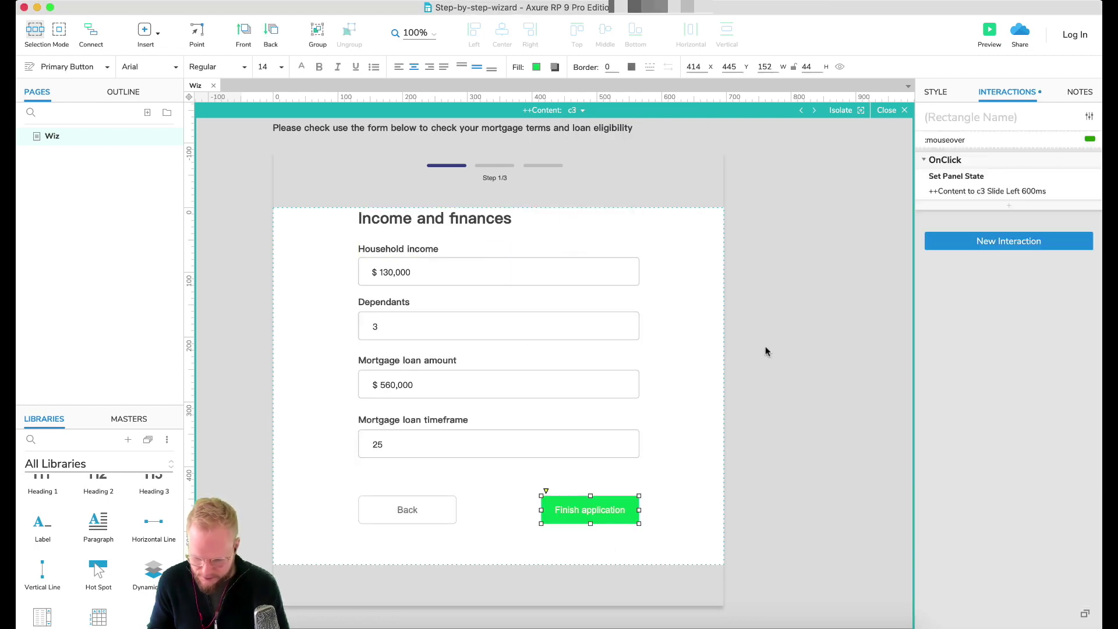
click(1012, 192)
click(955, 260)
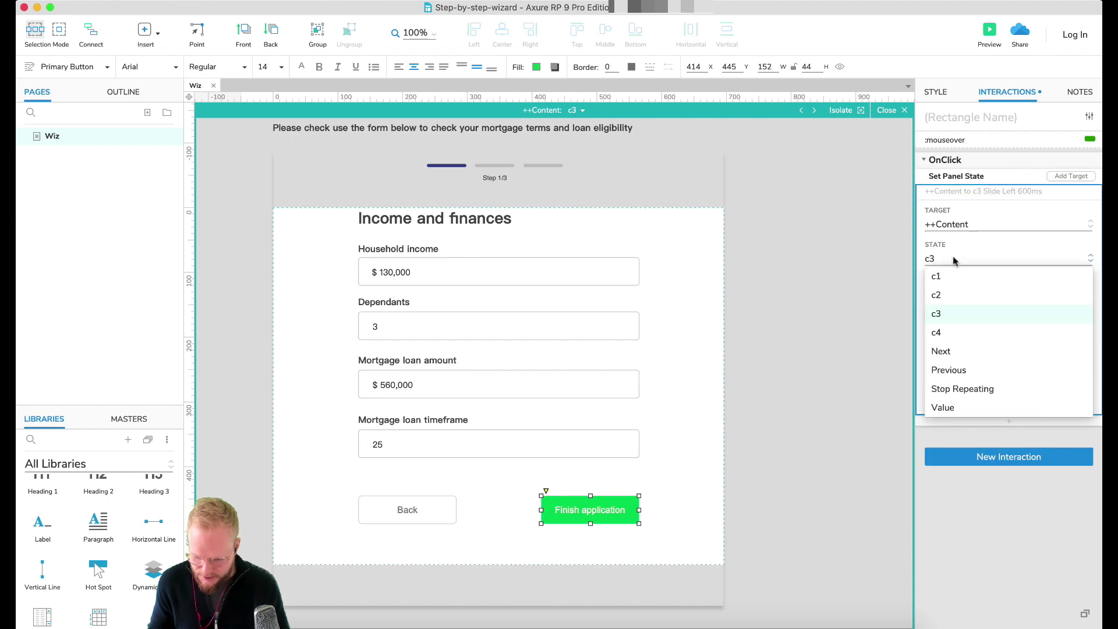
click(937, 332)
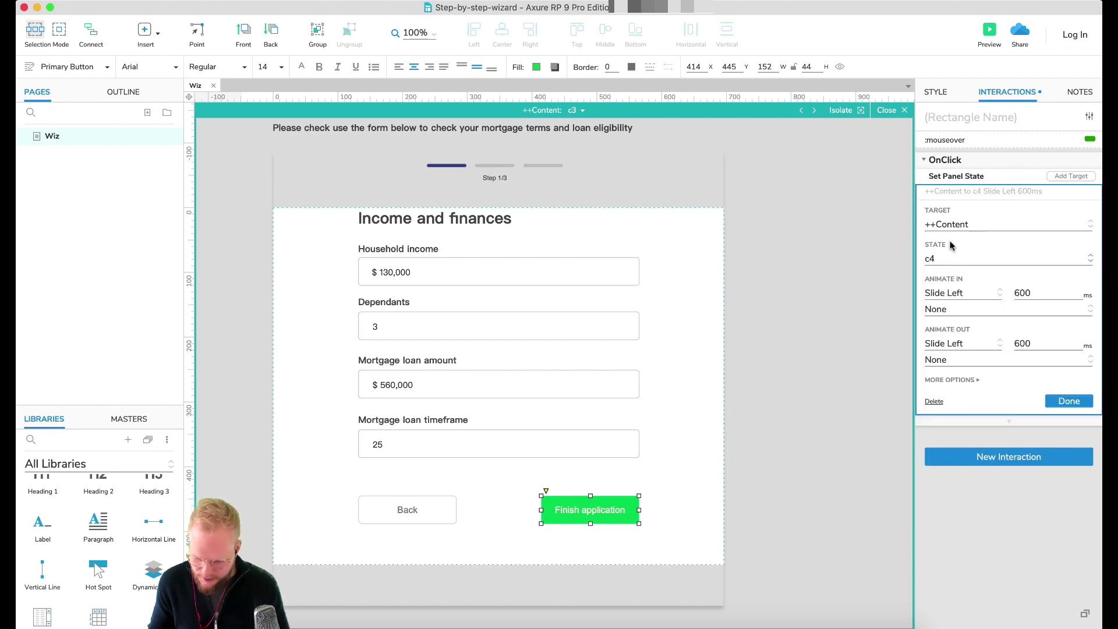
click(1081, 405)
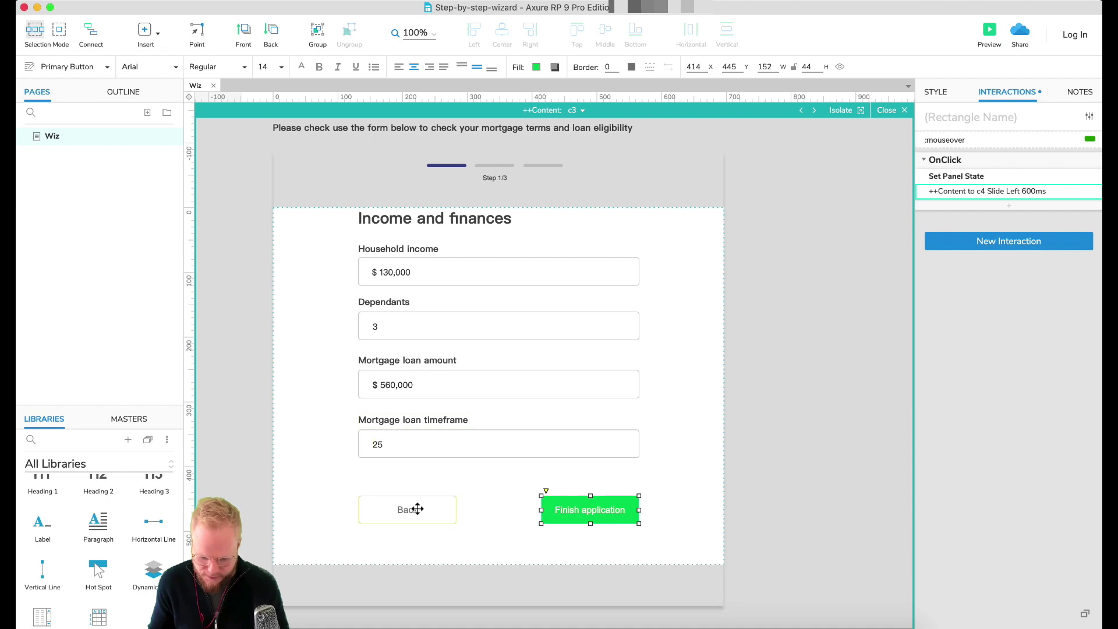
Step: Copy the click event onto the Back button and retarget it to state c2
click(984, 162)
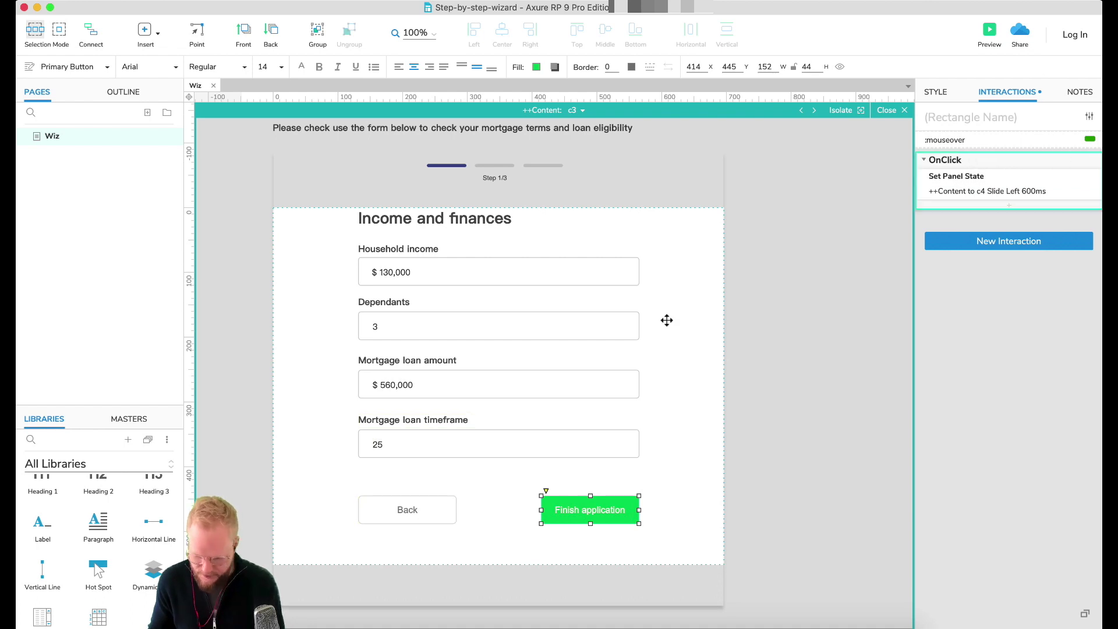
click(414, 524)
click(424, 512)
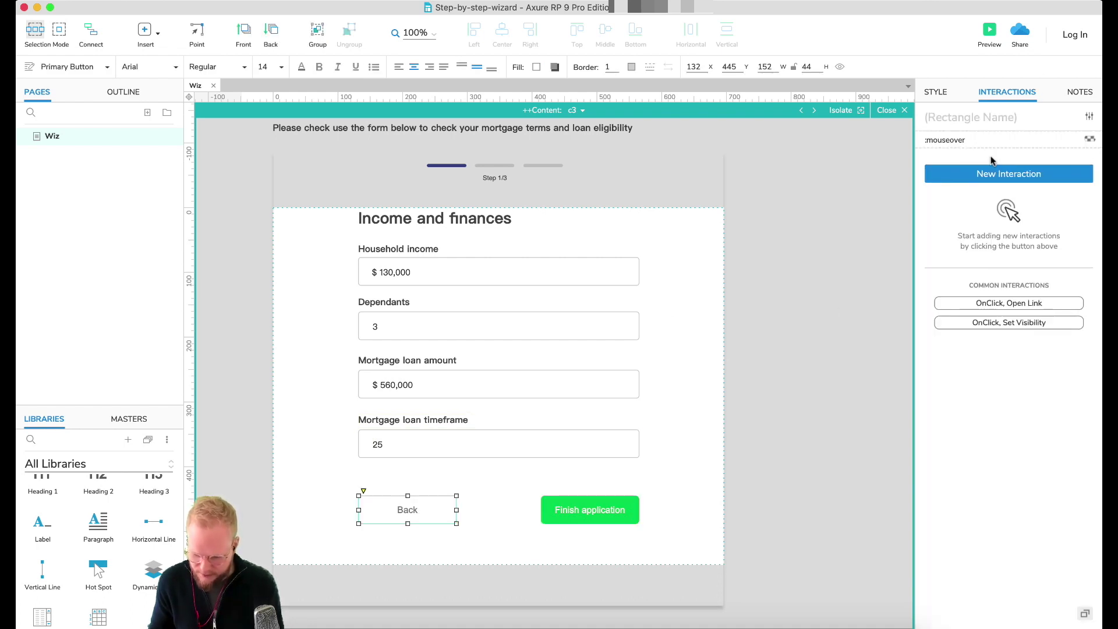
key(super+v)
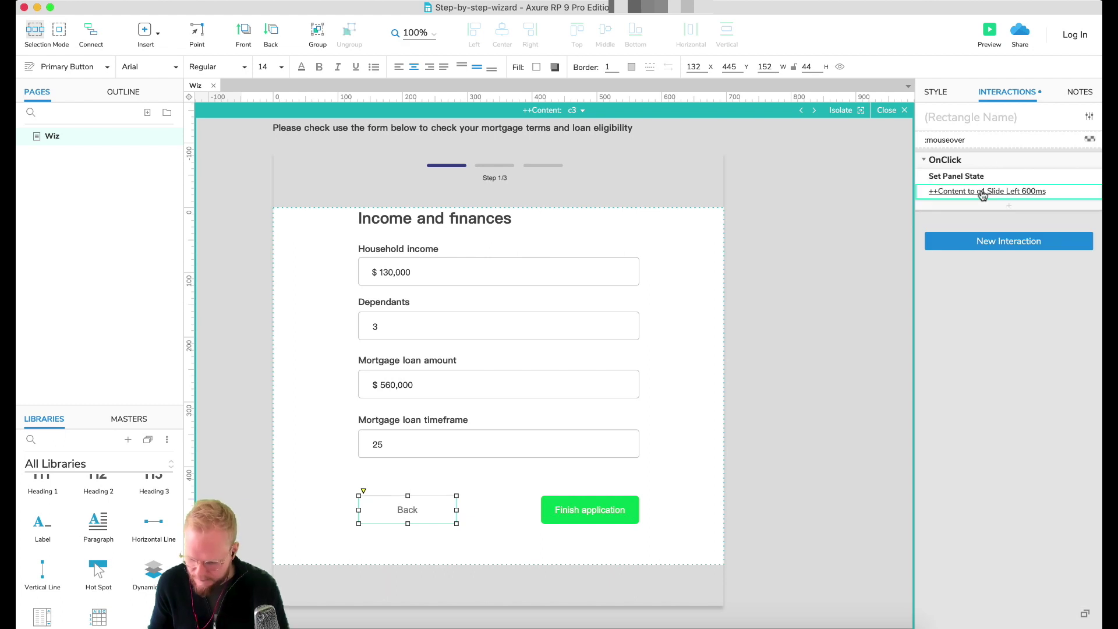
click(981, 192)
click(969, 261)
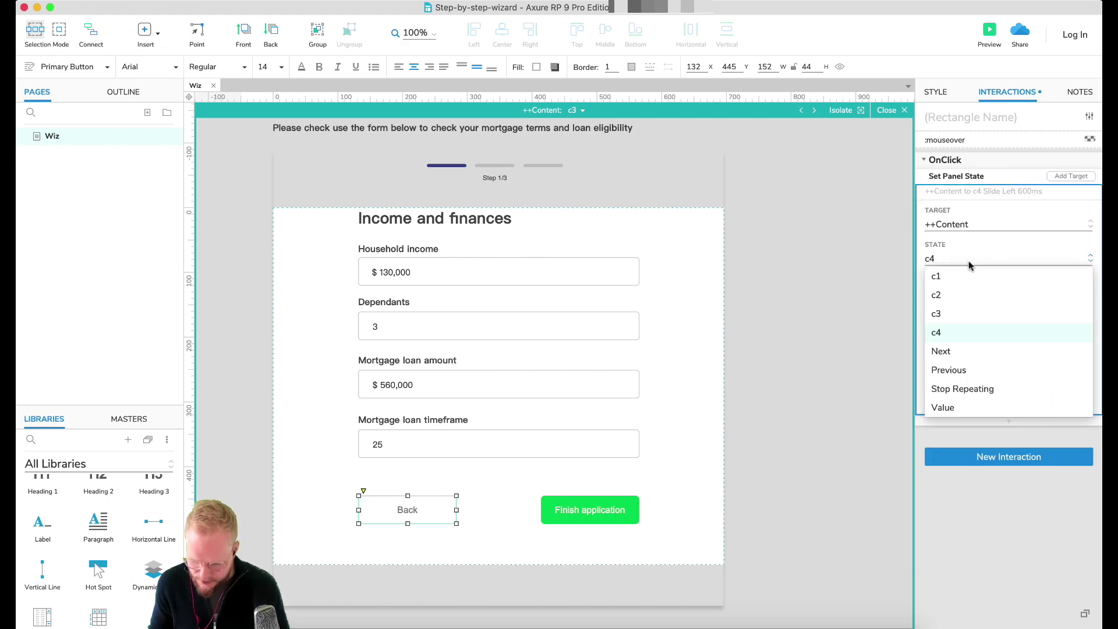
click(949, 301)
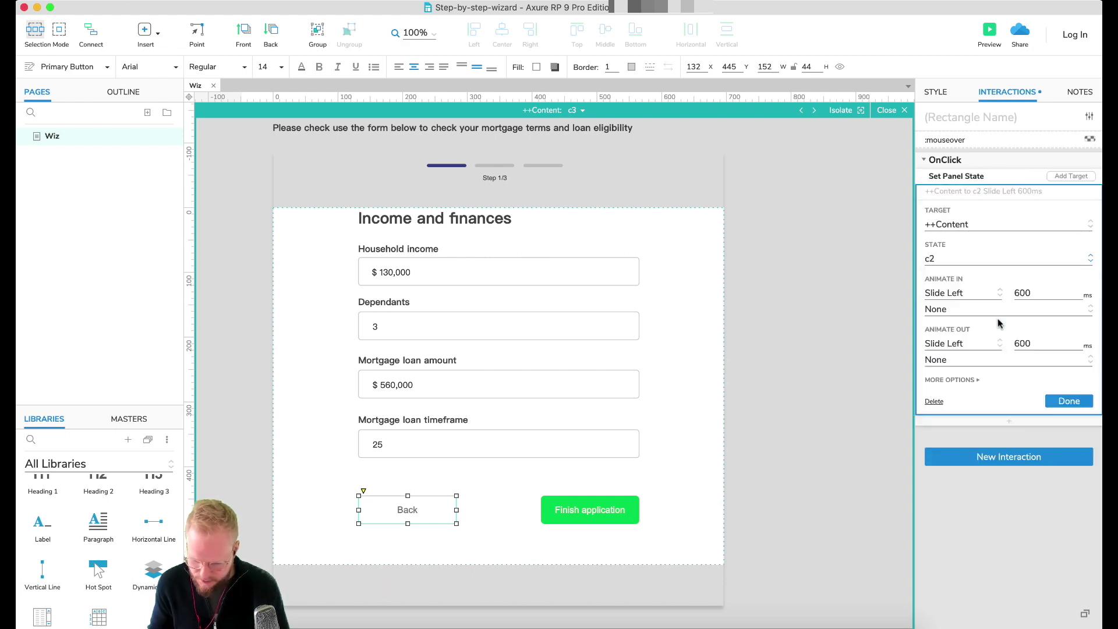
click(1060, 403)
Step: Give the Back transition a Slide Right animation and leave the Content panel editor
click(985, 192)
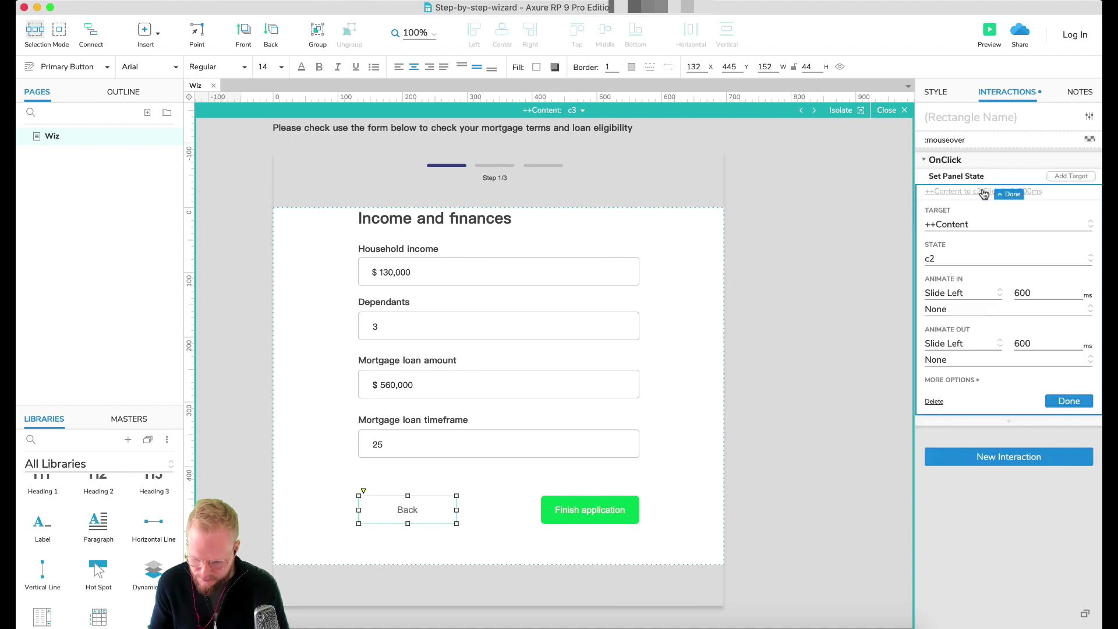
click(966, 293)
click(968, 348)
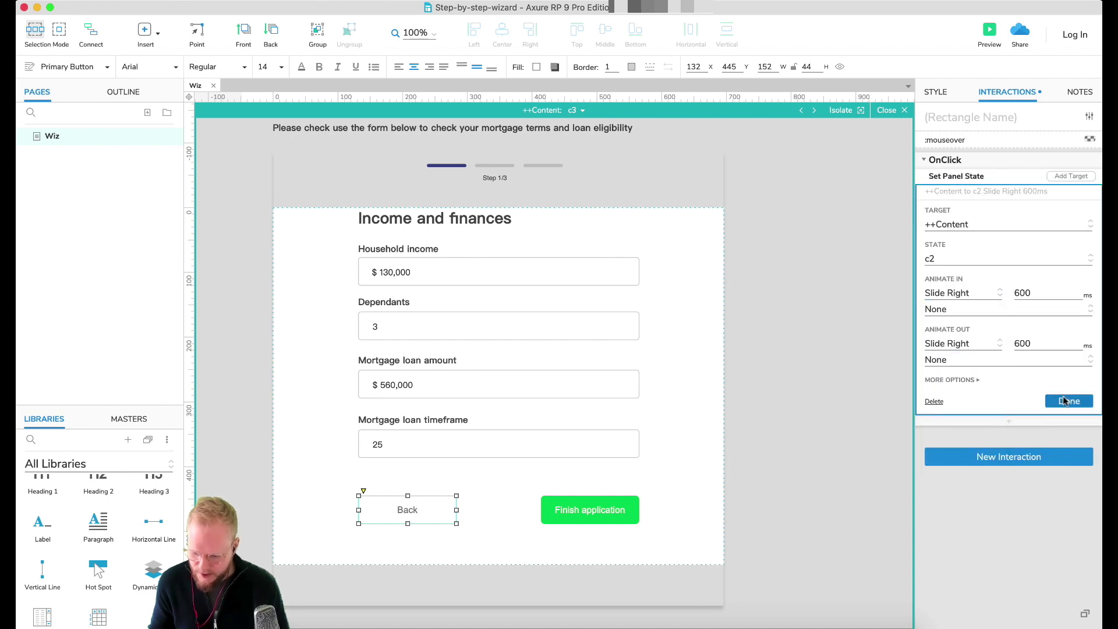
click(1067, 400)
click(743, 232)
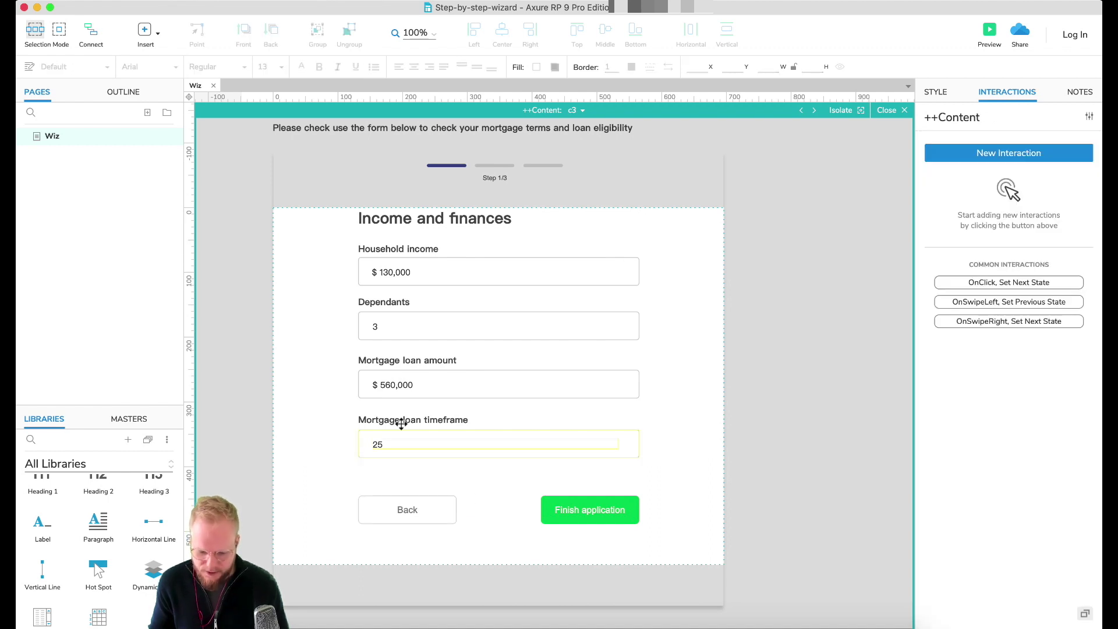
click(887, 110)
click(983, 35)
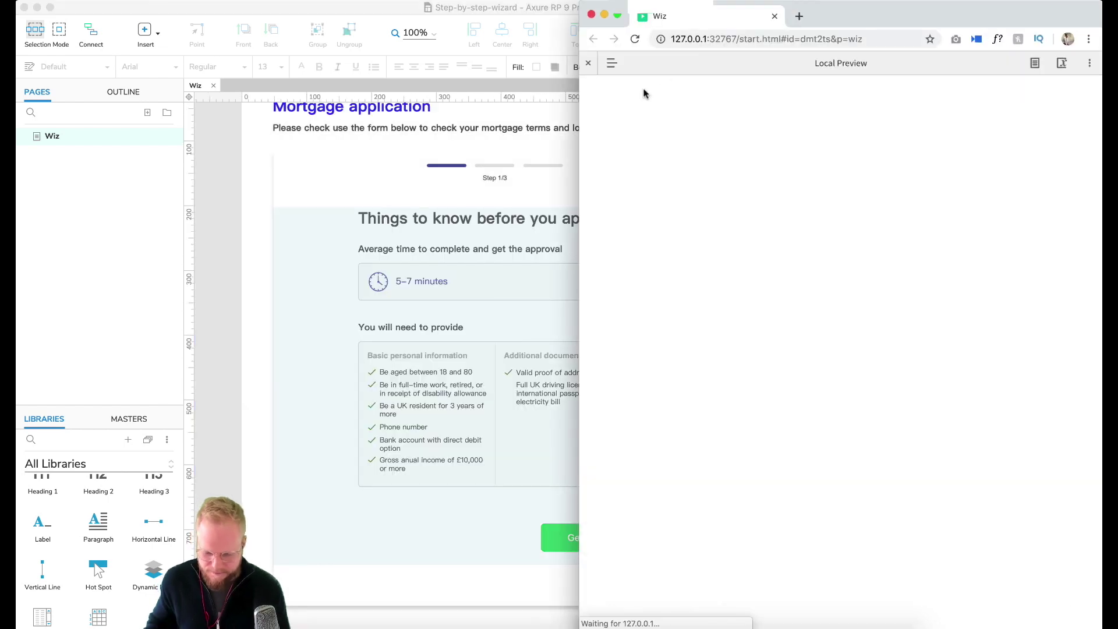
drag(854, 14, 800, 15)
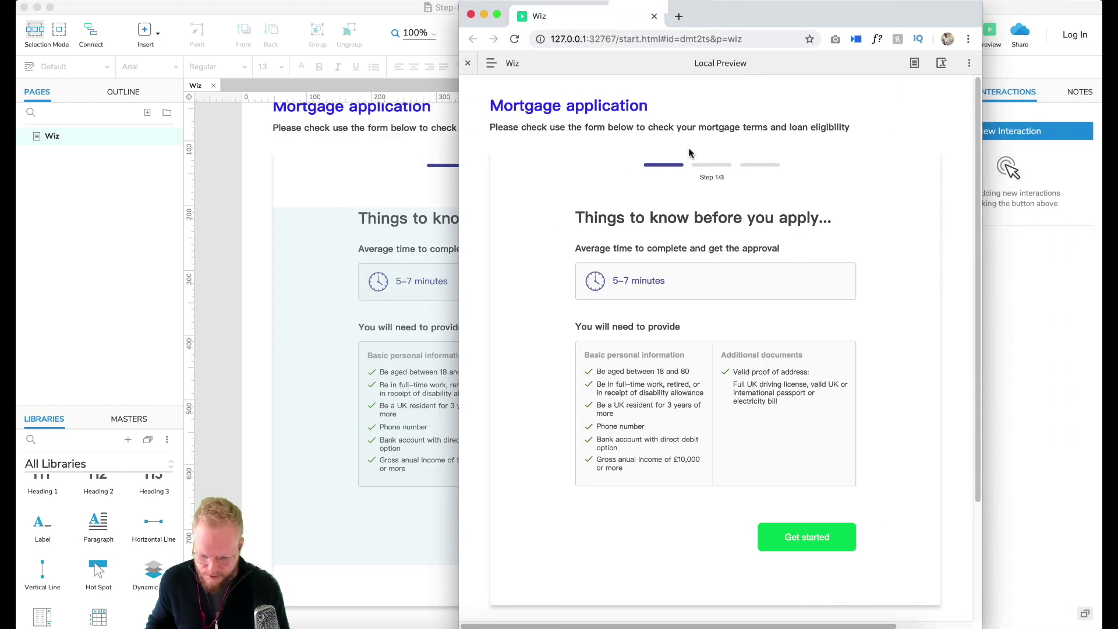
click(801, 538)
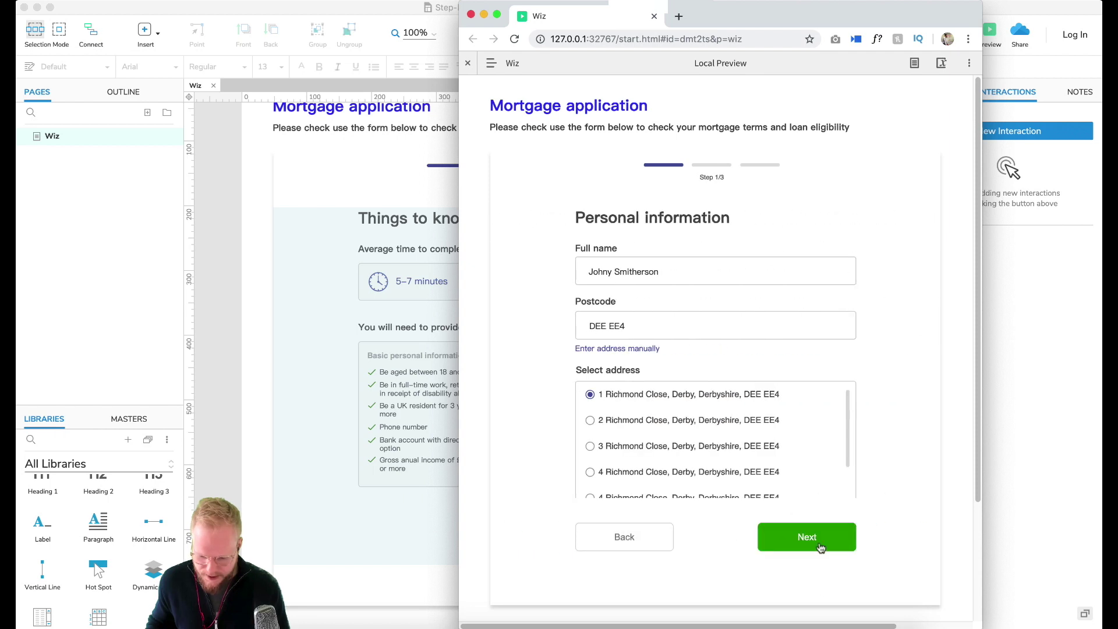
click(821, 545)
click(818, 520)
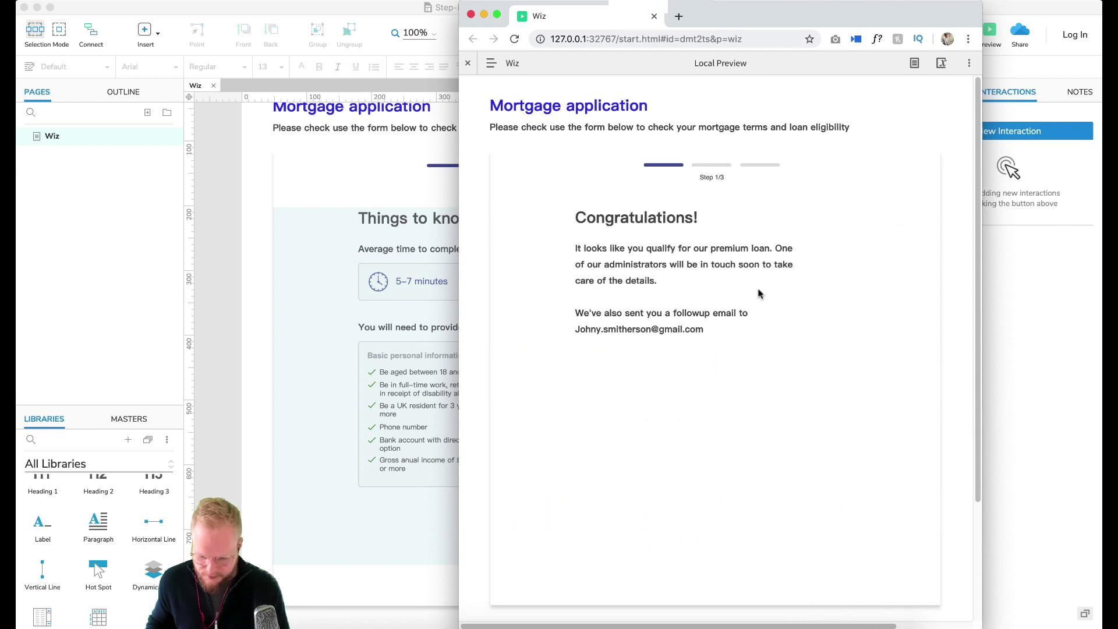
click(514, 38)
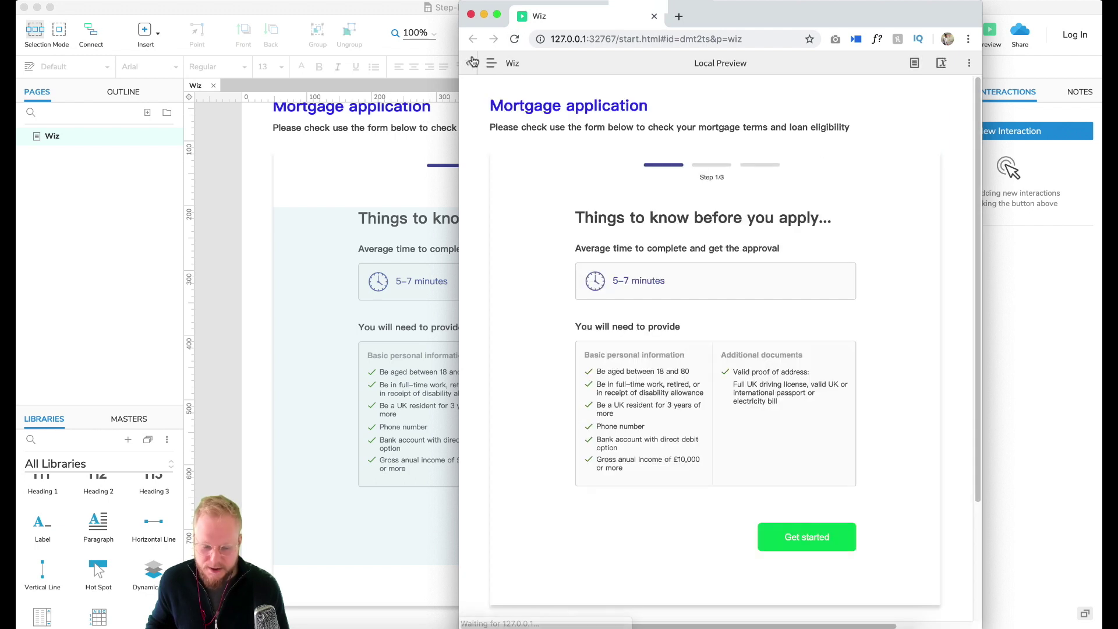
click(803, 515)
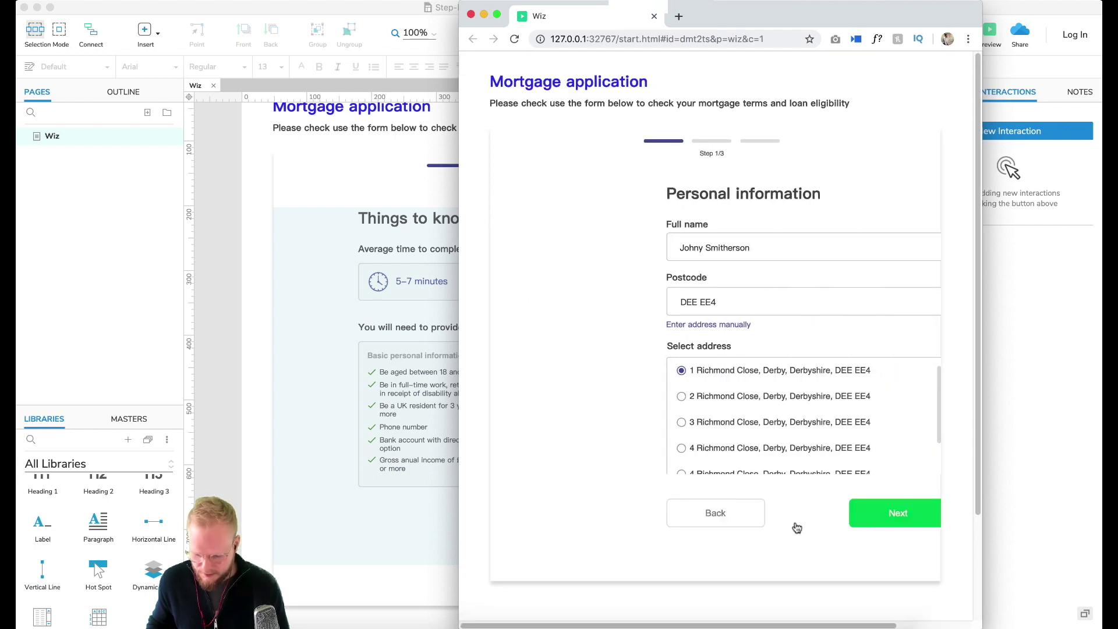
click(641, 509)
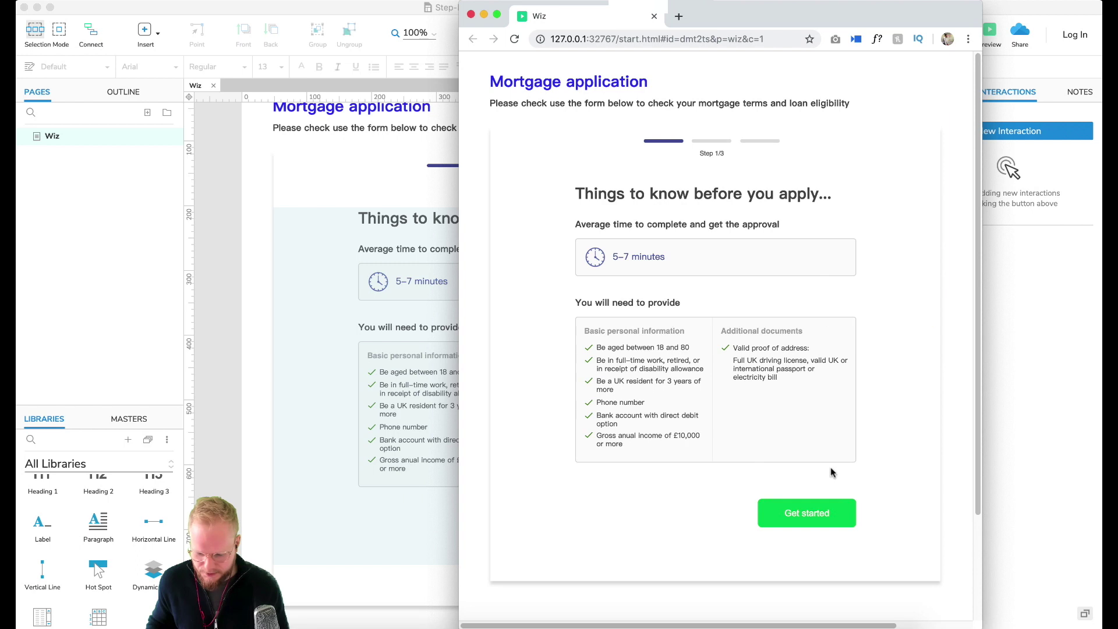
click(813, 514)
click(813, 517)
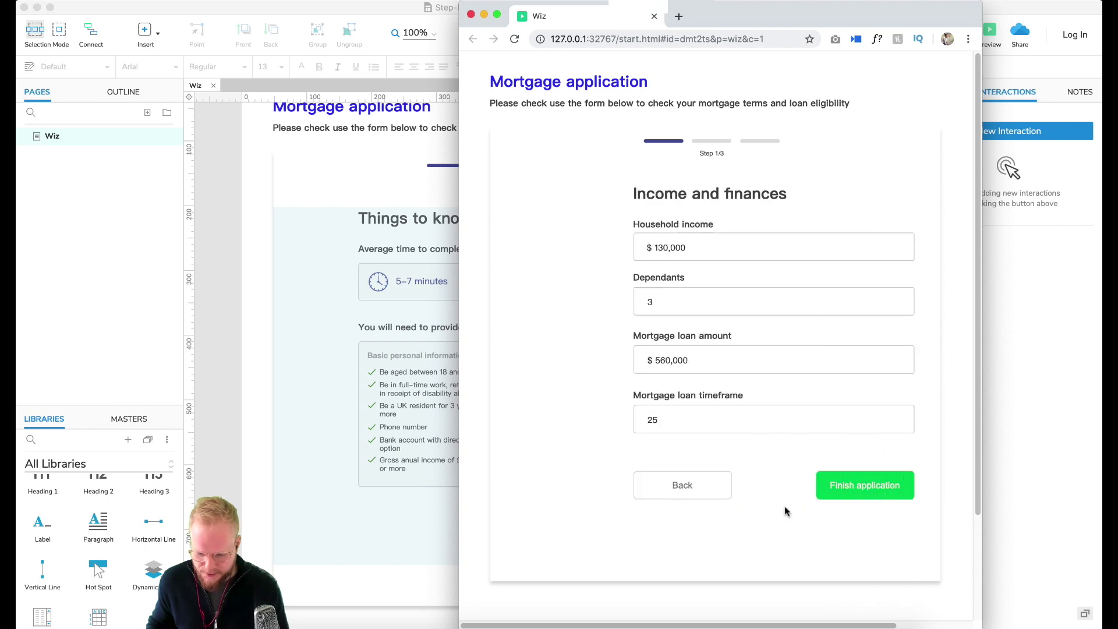
click(791, 493)
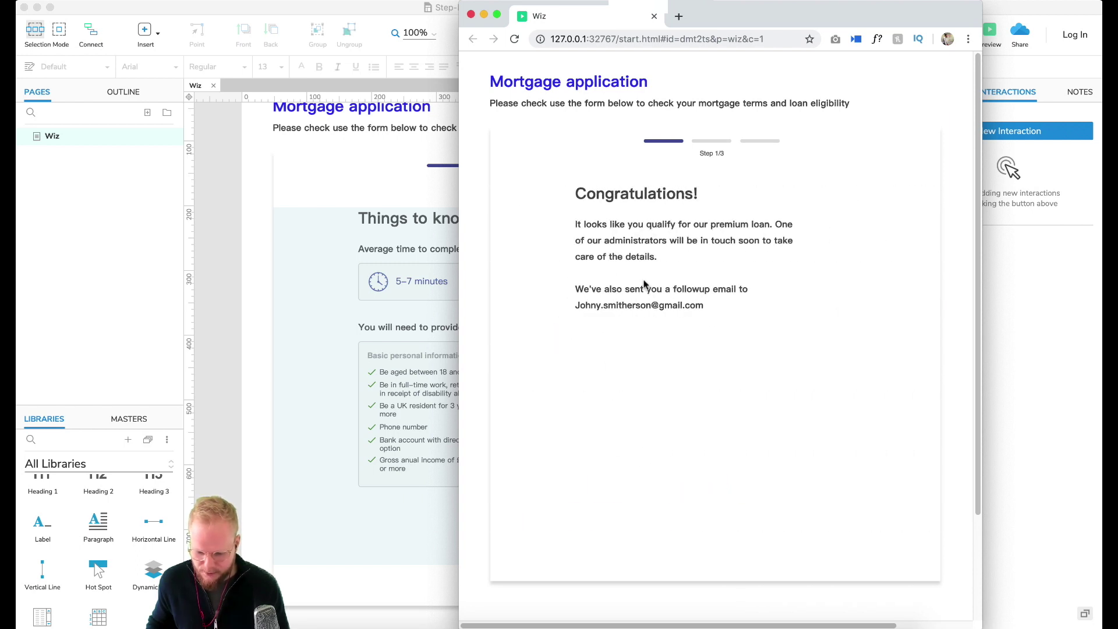
drag(598, 224, 704, 306)
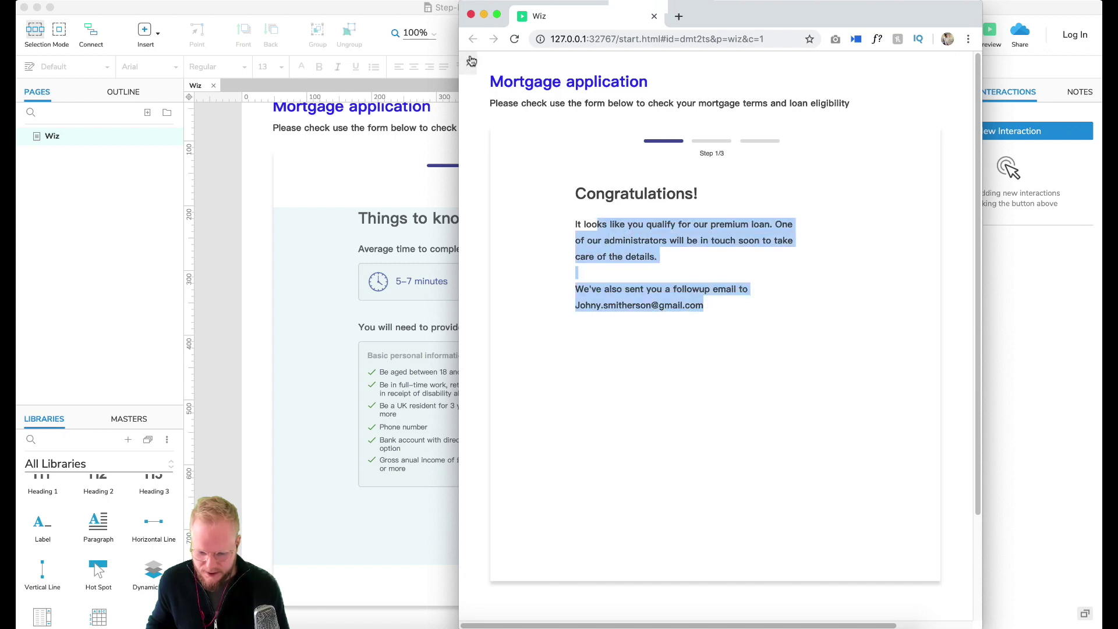
click(471, 15)
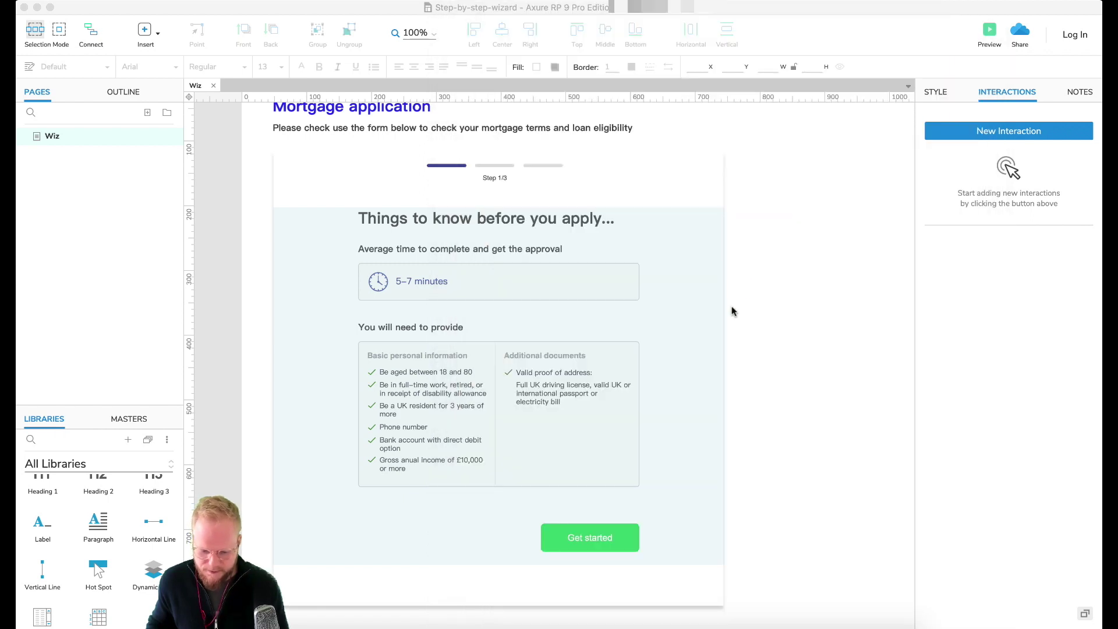
Step: Select the Step 1/3 label and the progress bars and wrap them in a dynamic panel
click(643, 312)
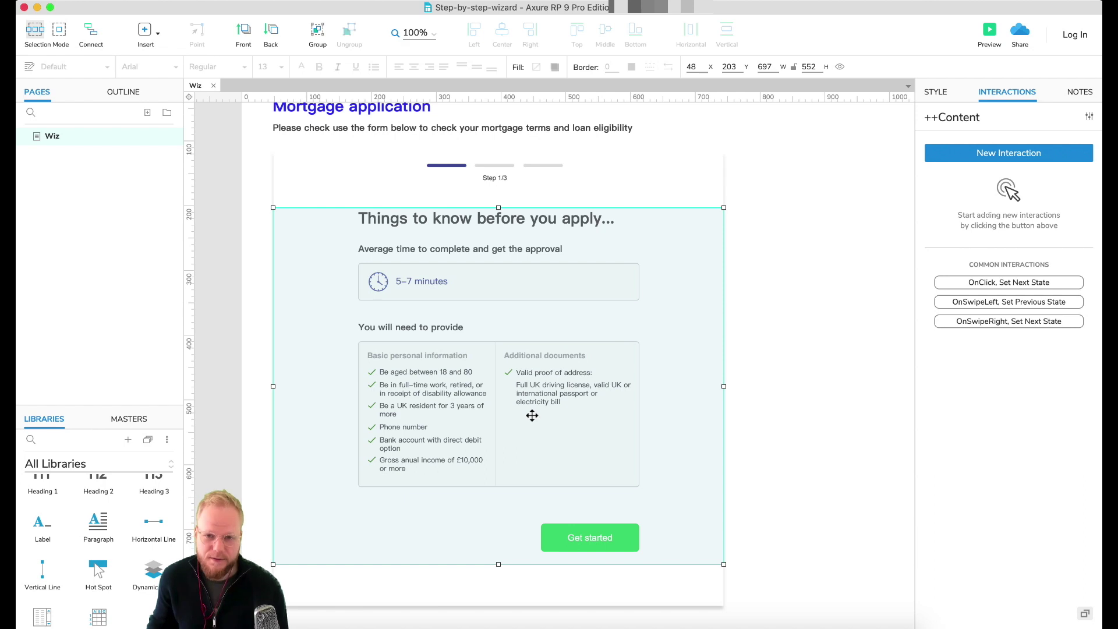
click(837, 399)
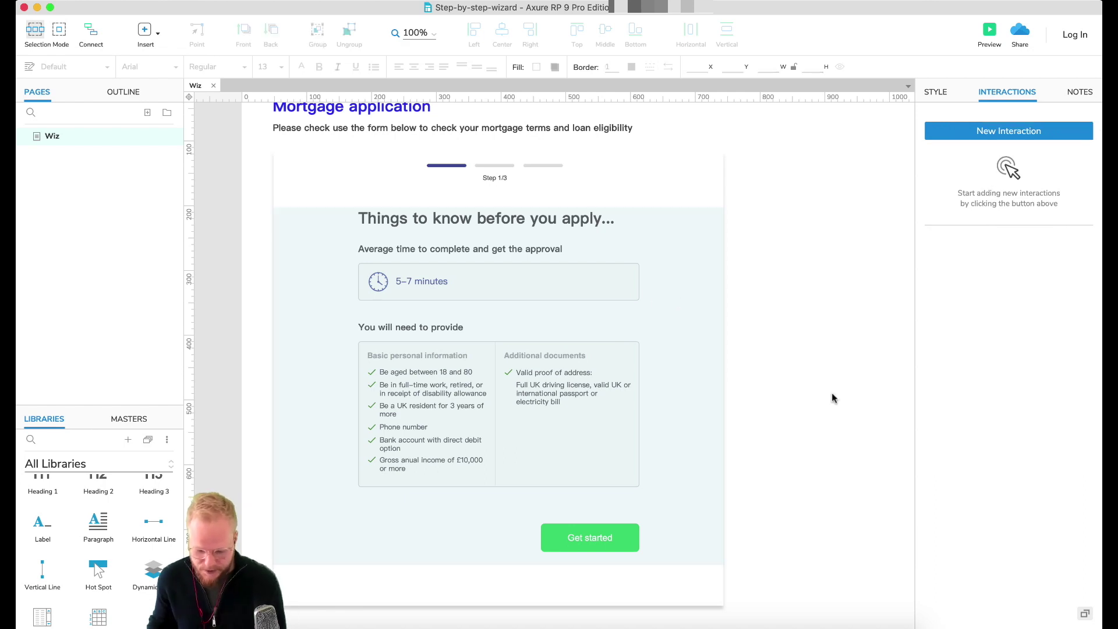
click(503, 171)
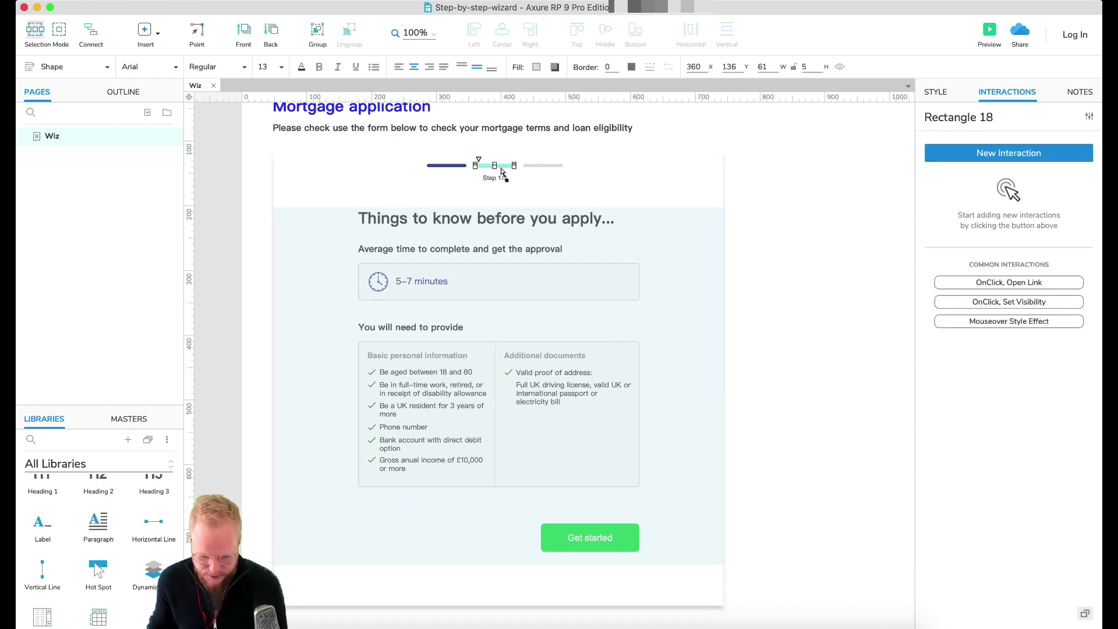
shift+click(446, 165)
shift+click(537, 168)
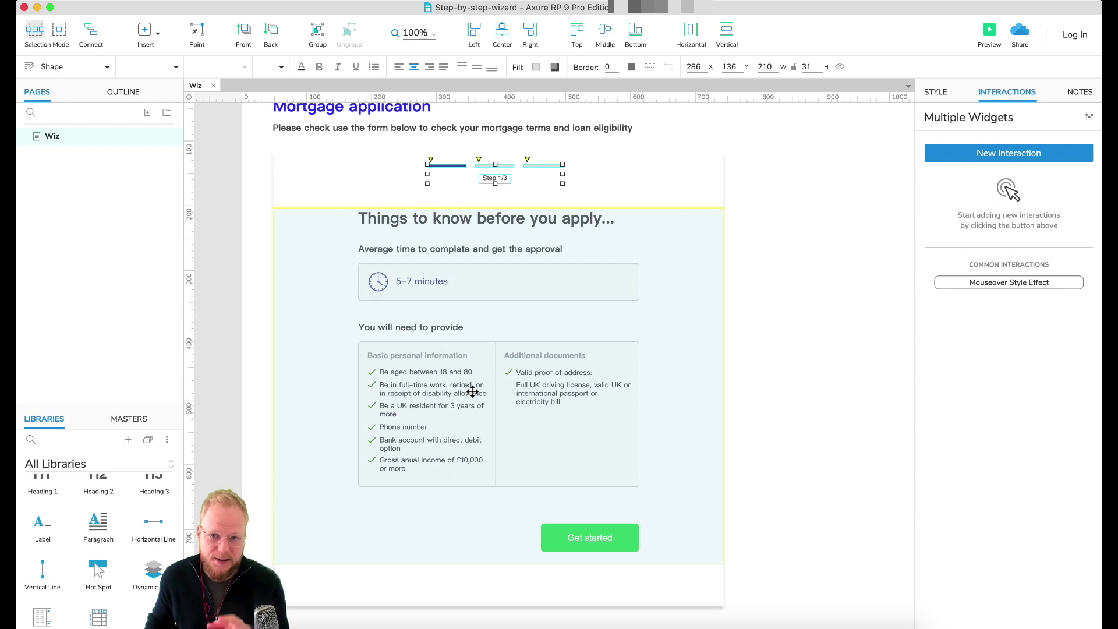
right_click(494, 179)
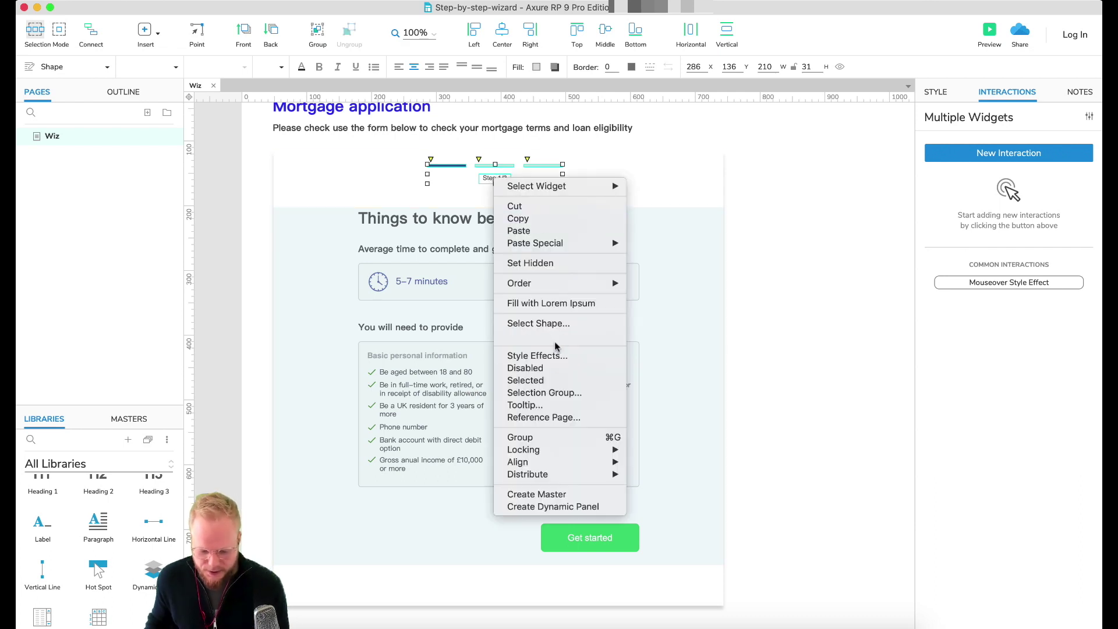
click(568, 508)
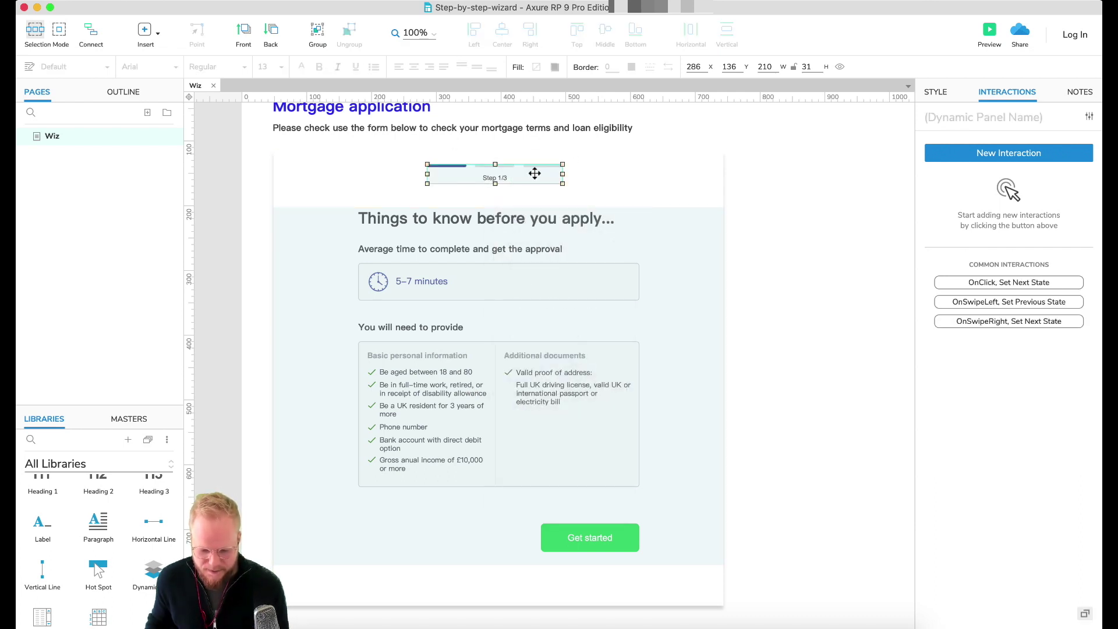
Step: Name the new dynamic panel ++stepsIndicator
click(928, 117)
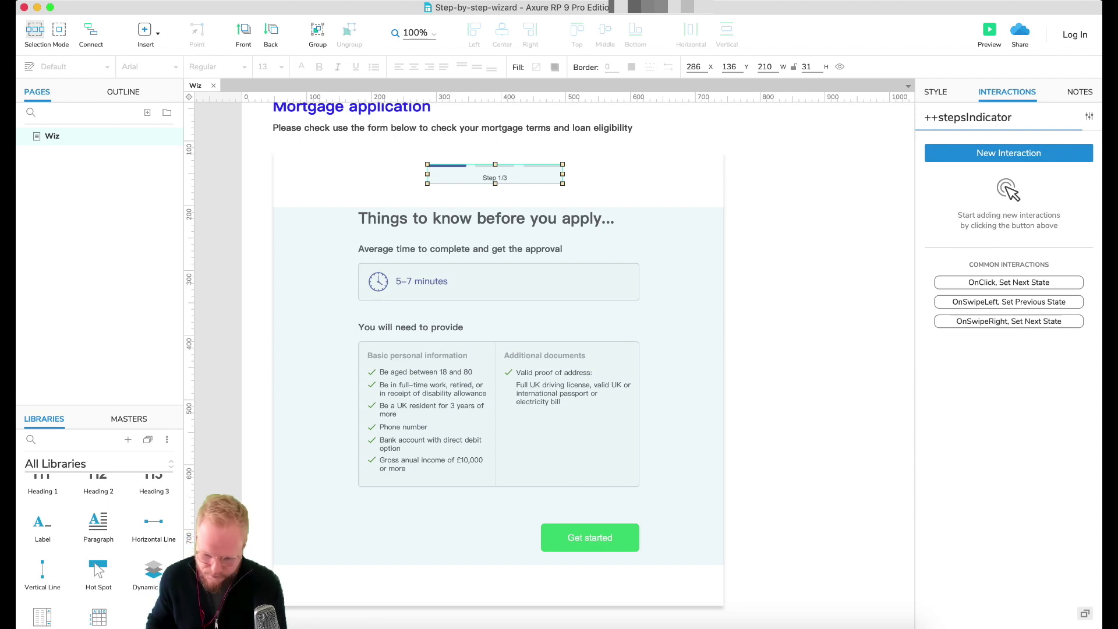
click(806, 162)
click(486, 175)
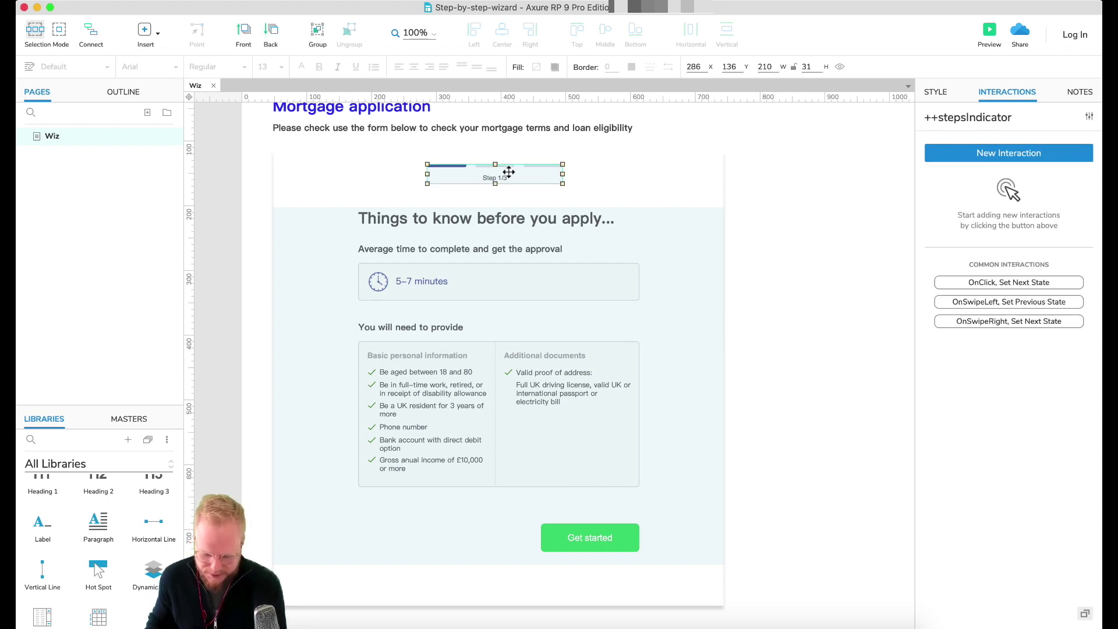
Step: Give the indicator panel three states named step1, step2 and step3
double_click(508, 176)
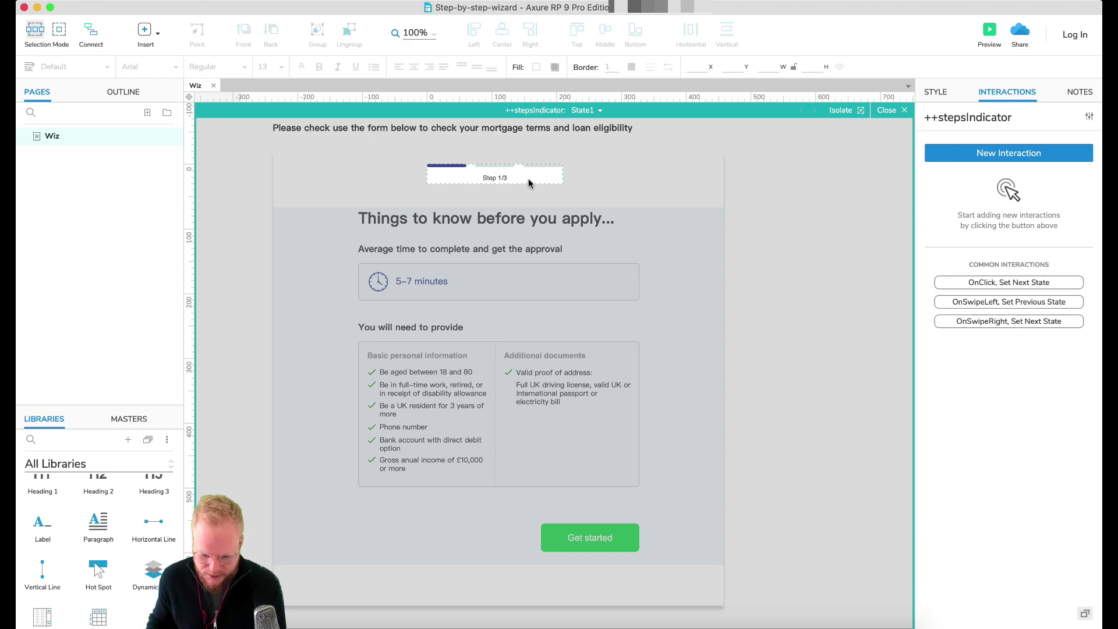
click(585, 110)
double_click(607, 125)
text(step1)
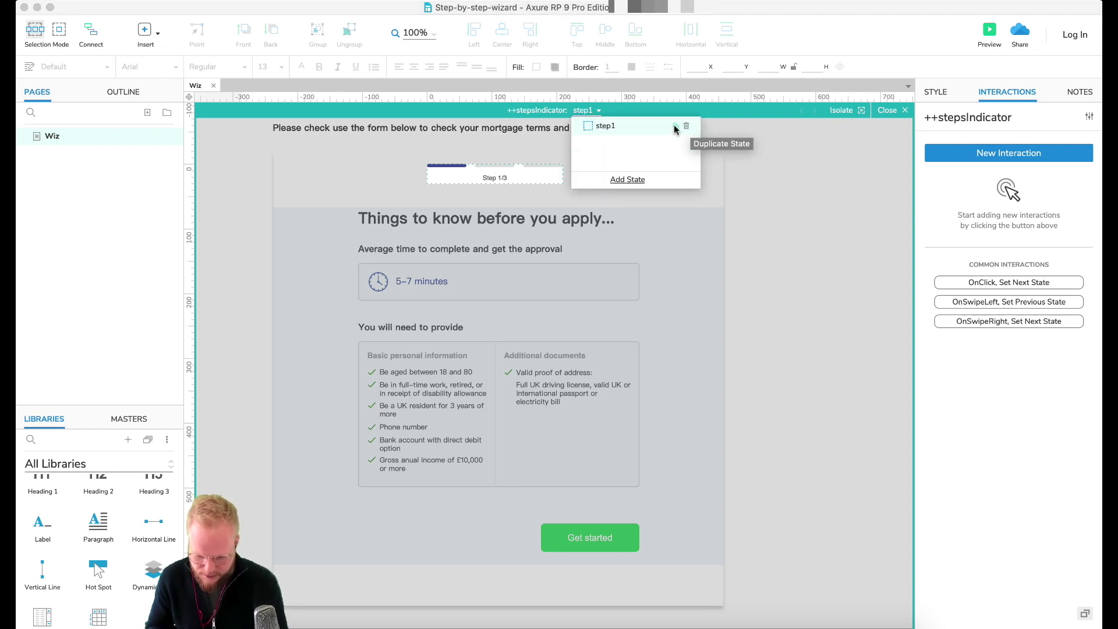
click(675, 126)
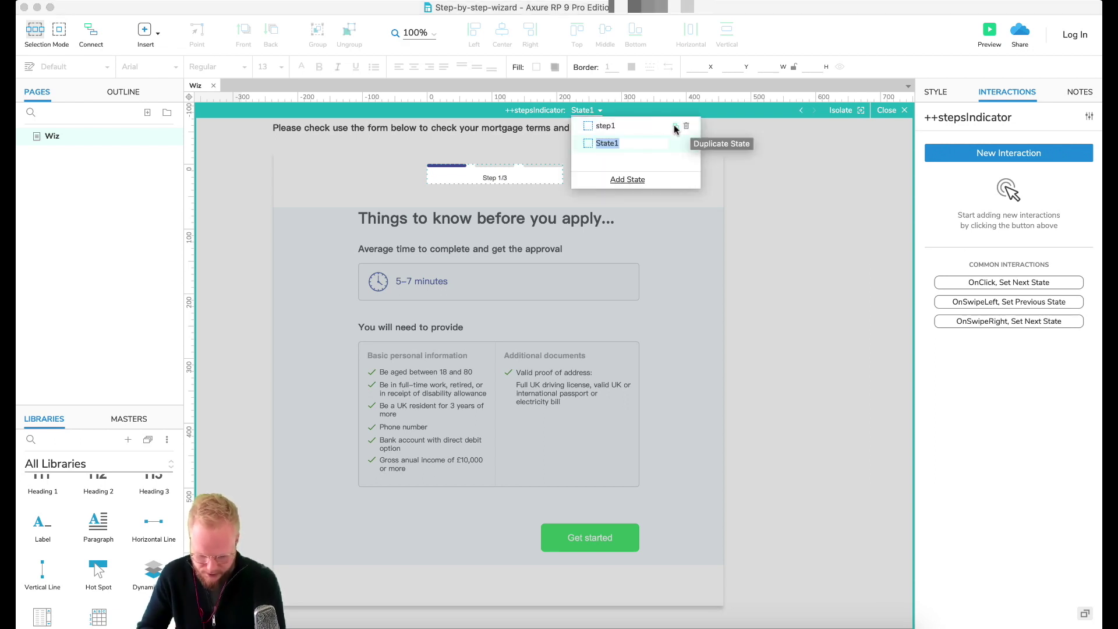
text(step2)
key(Return)
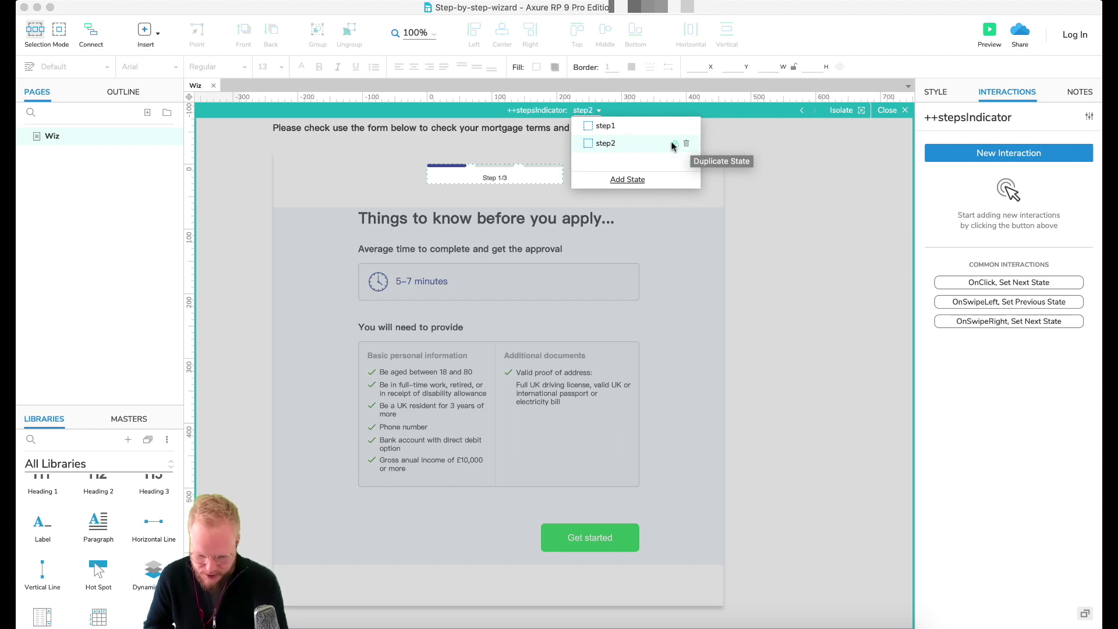
click(674, 144)
text(step)
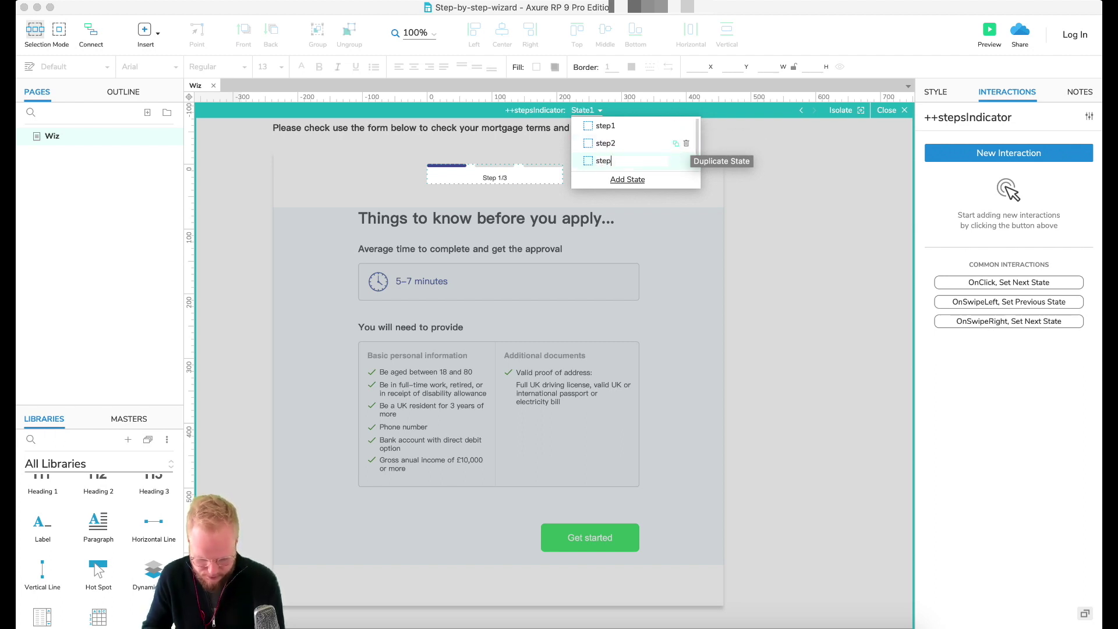
text(3)
key(Return)
click(773, 194)
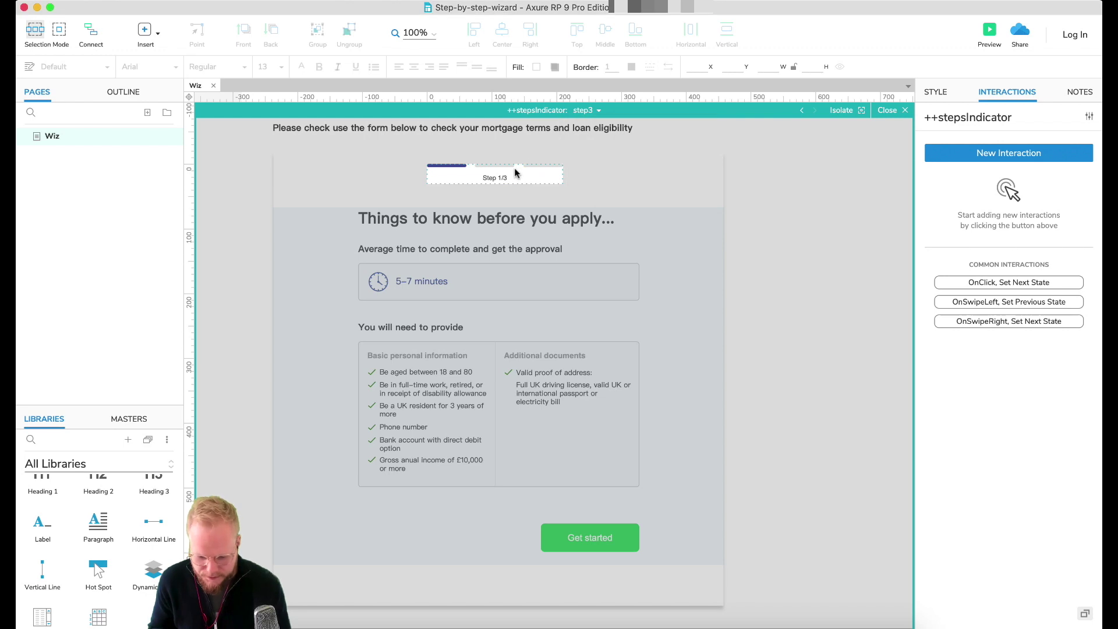
scroll(496, 176, up, 3)
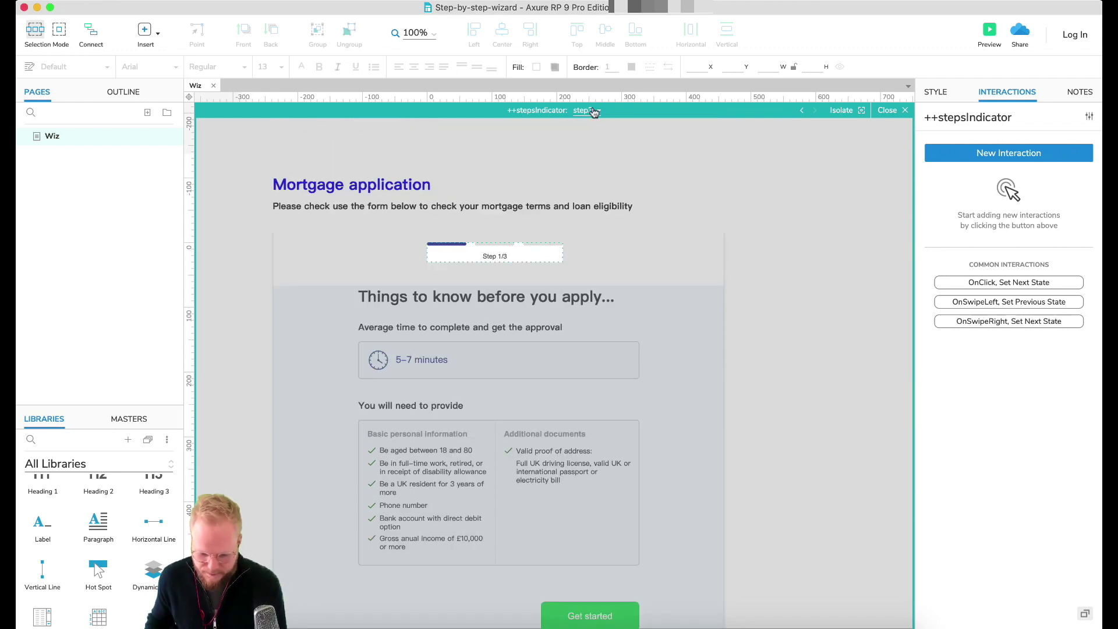
Step: In the indicator's step2 state, change the label to Step 2/3
click(596, 110)
click(498, 260)
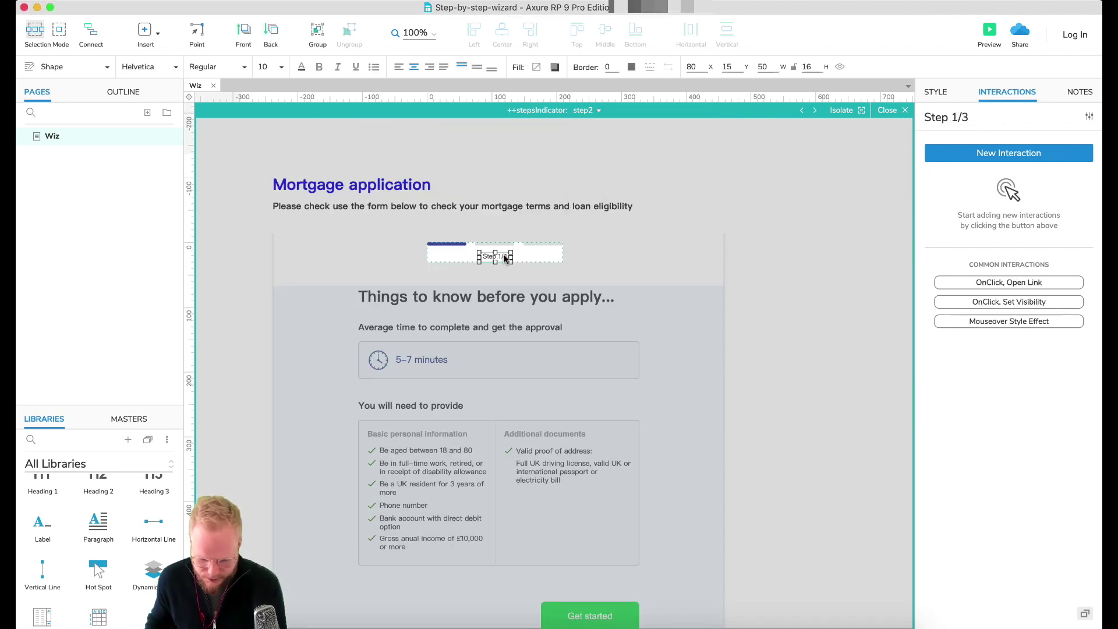
double_click(497, 257)
click(502, 256)
key(BackSpace)
text(2)
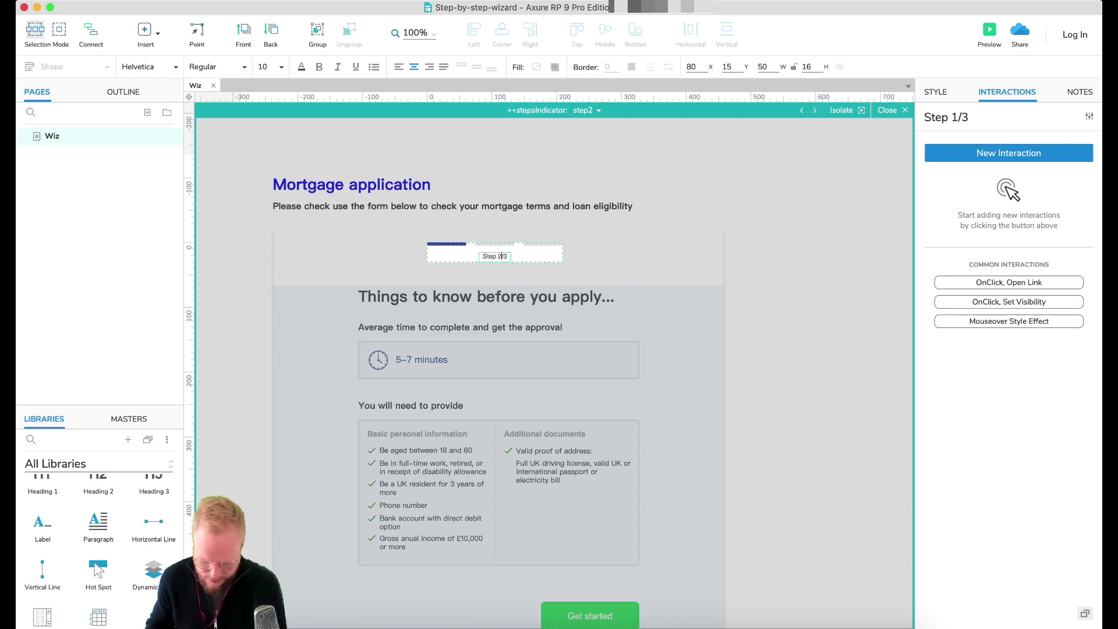
click(767, 278)
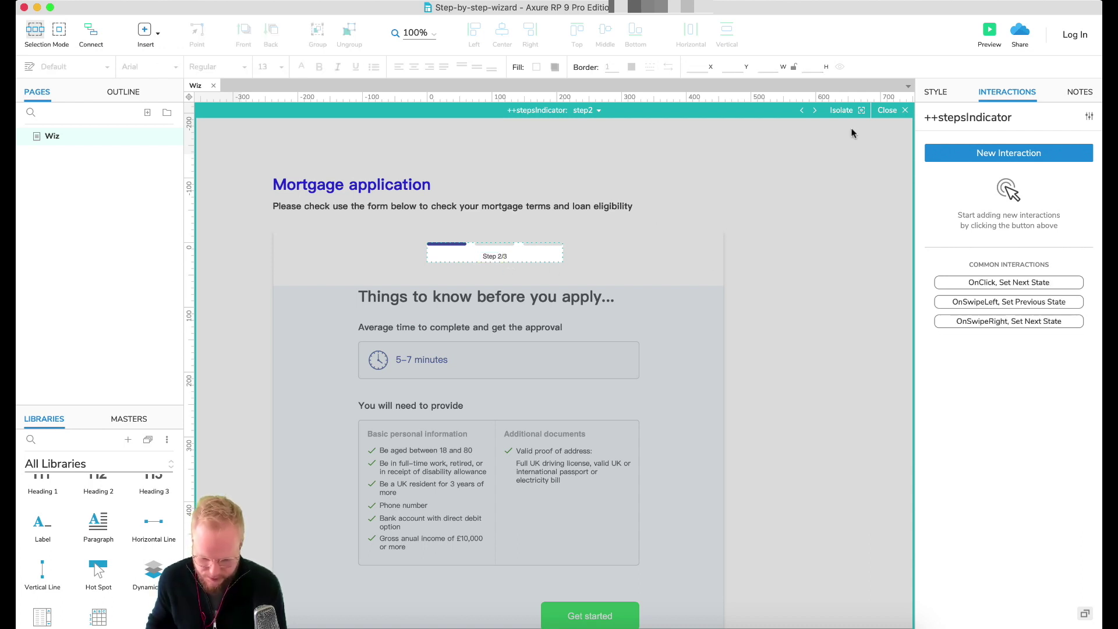
Step: Eyedropper the first bar's dark blue onto step2's middle progress bar
scroll(512, 254, up, 5)
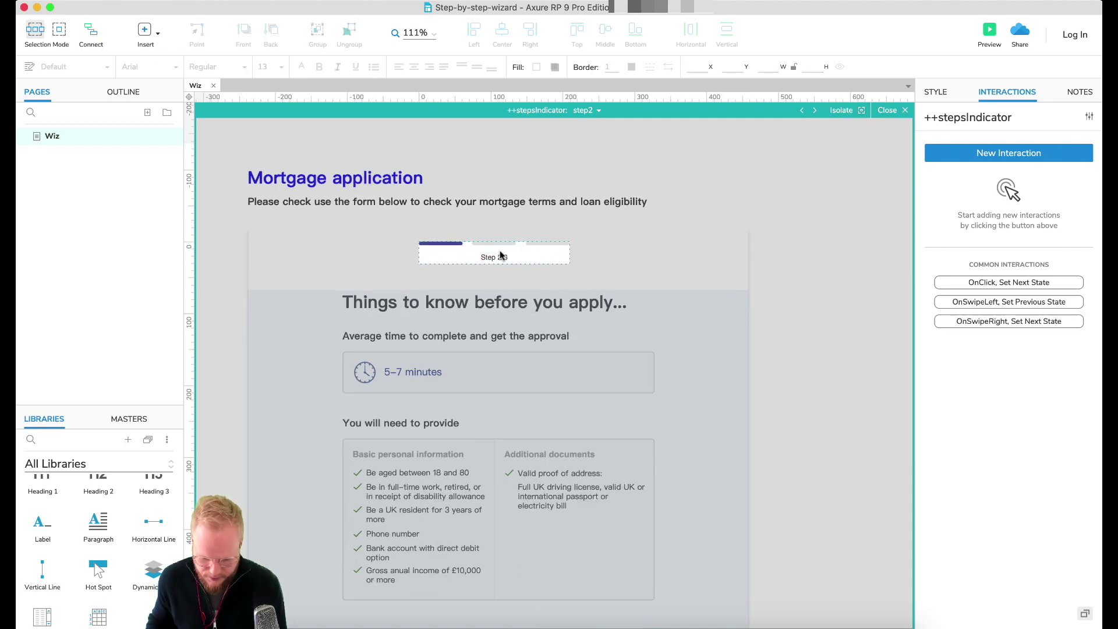
scroll(500, 255, up, 5)
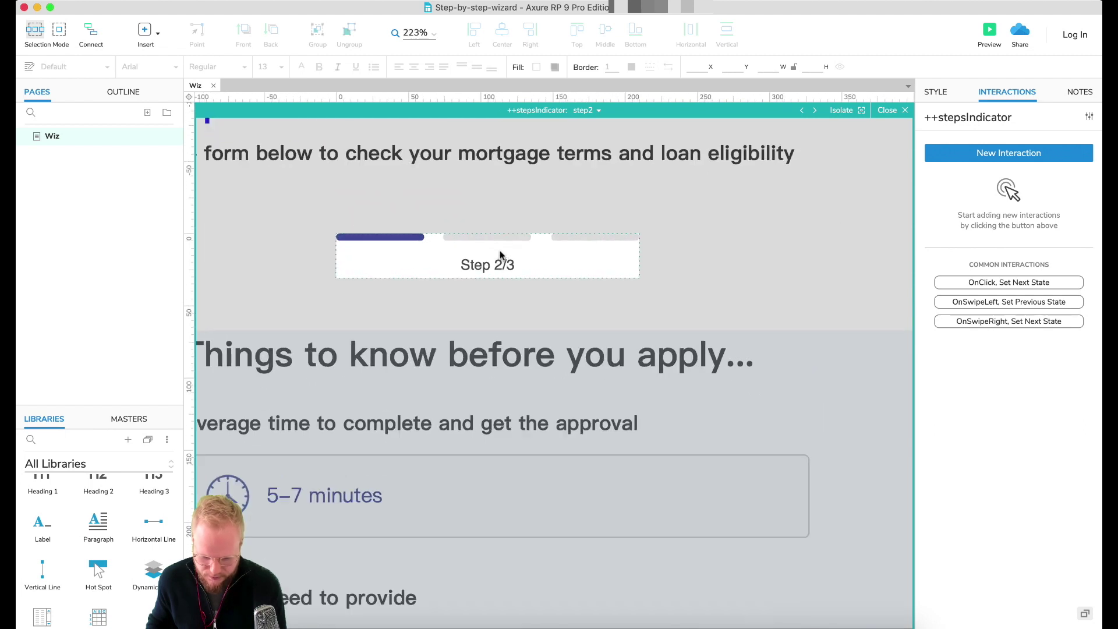
click(489, 236)
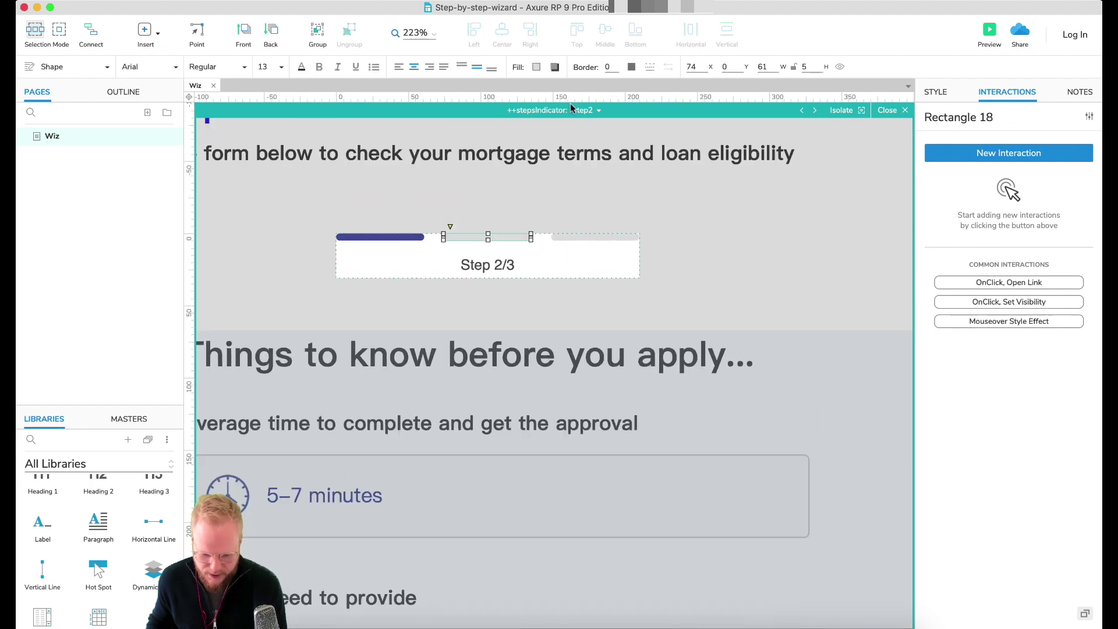
click(536, 67)
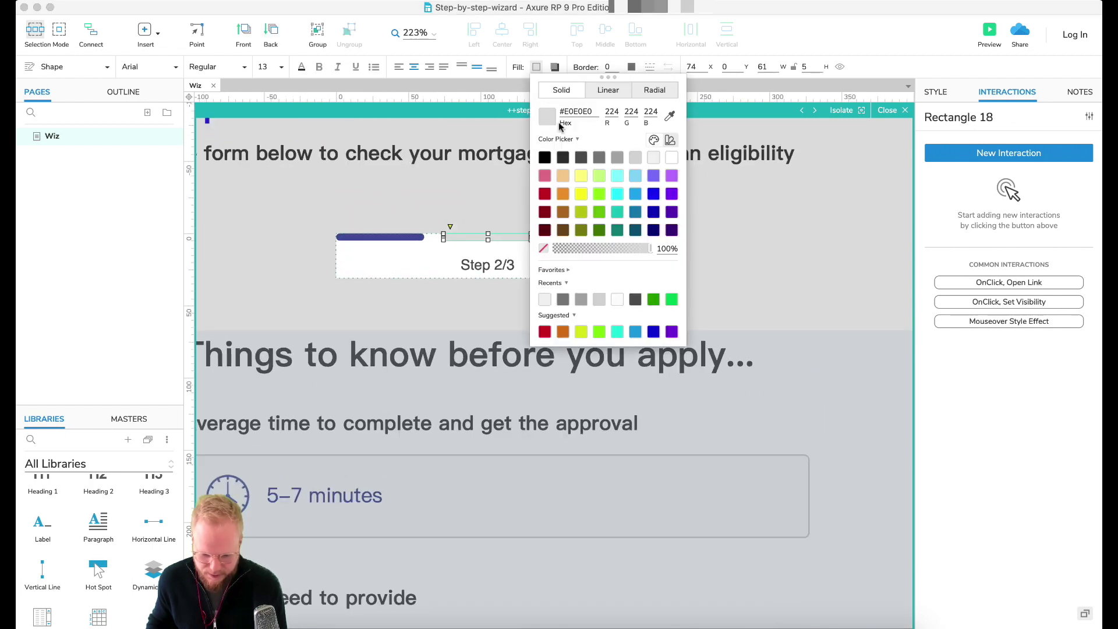
click(671, 117)
click(411, 238)
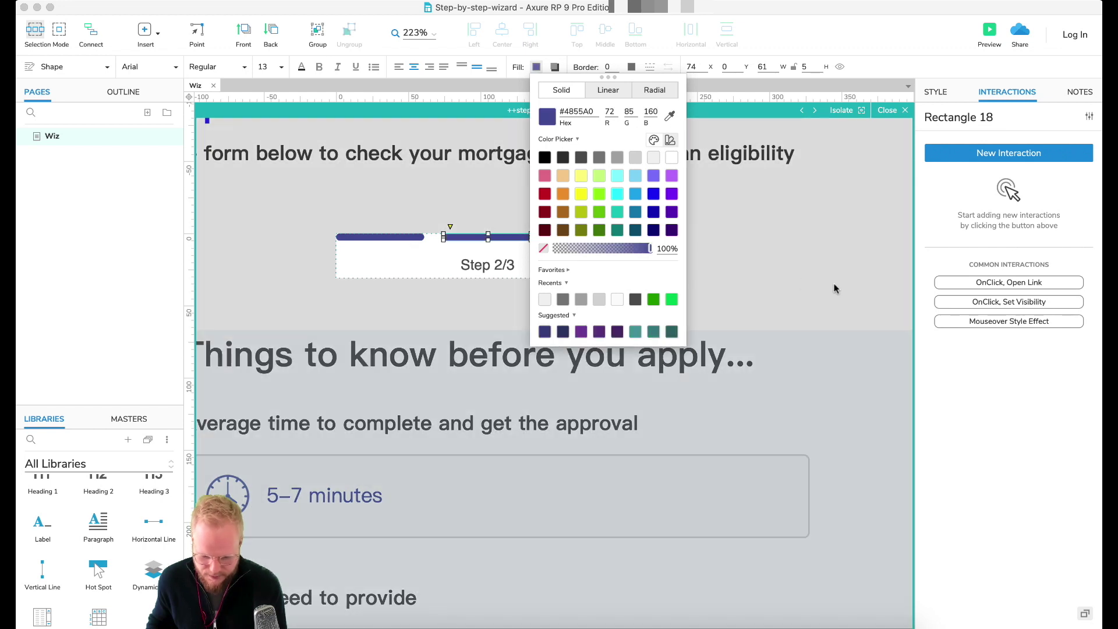
click(834, 288)
Step: In the step3 state, fill the second and third progress bars dark blue
click(592, 110)
click(604, 125)
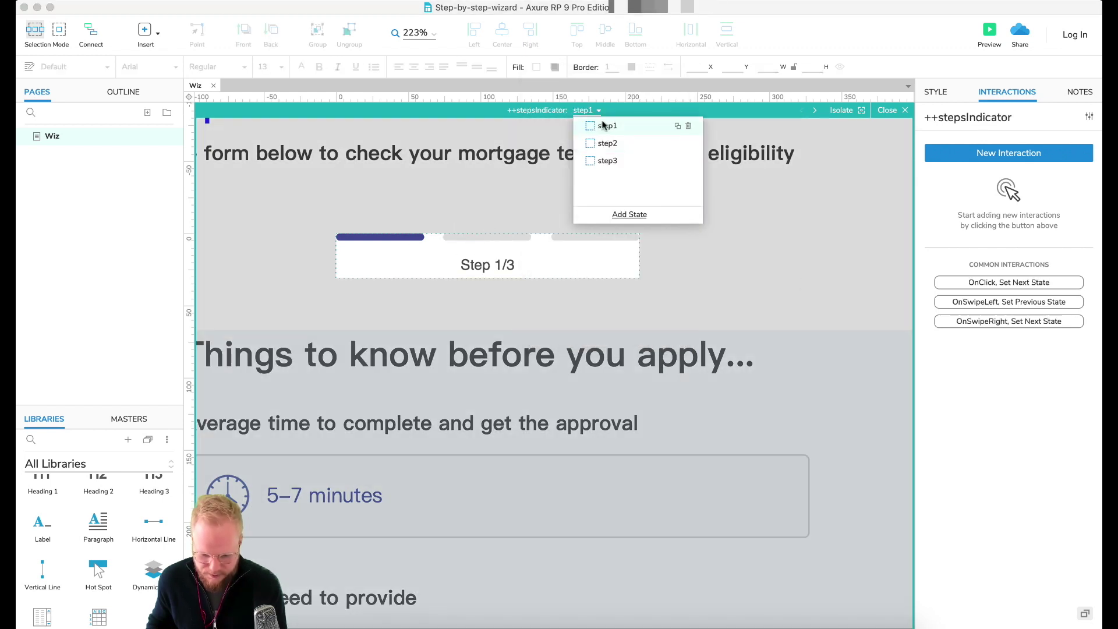
click(607, 148)
click(609, 162)
click(504, 238)
shift+click(565, 237)
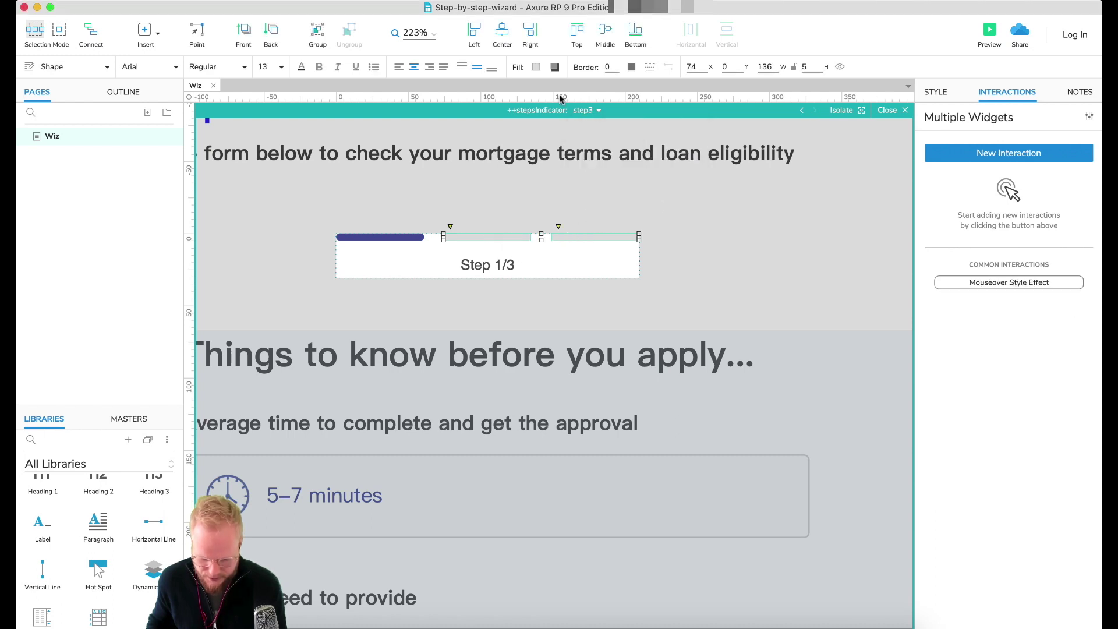
click(537, 67)
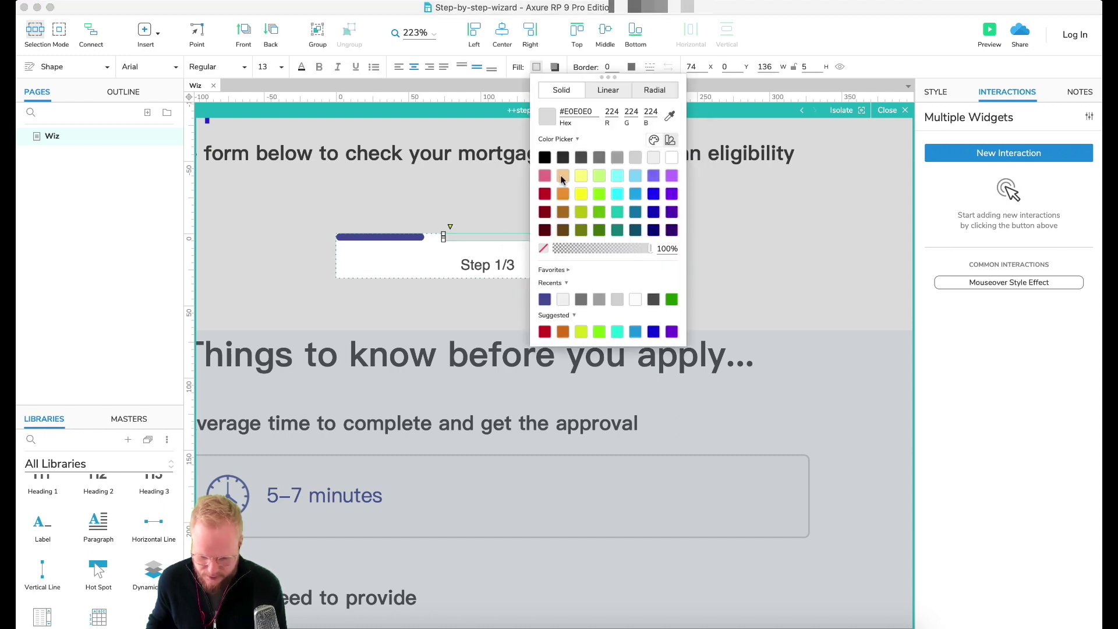
click(546, 299)
Step: Change step3's label to Step 3/3 and return to the Wiz page
double_click(503, 264)
click(507, 264)
key(BackSpace)
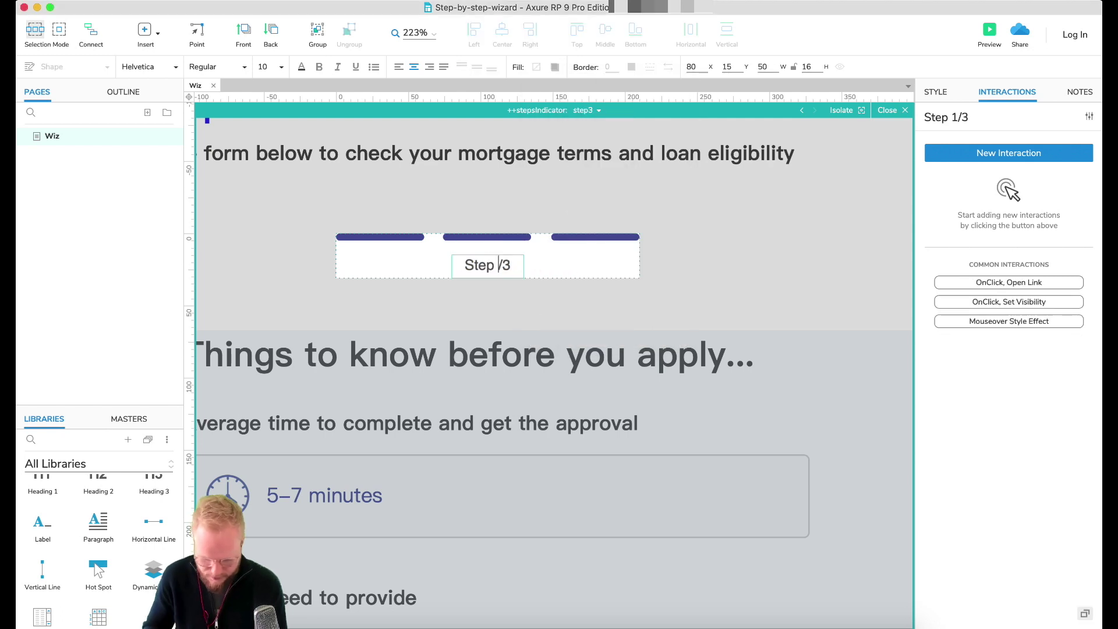
text(3)
click(738, 250)
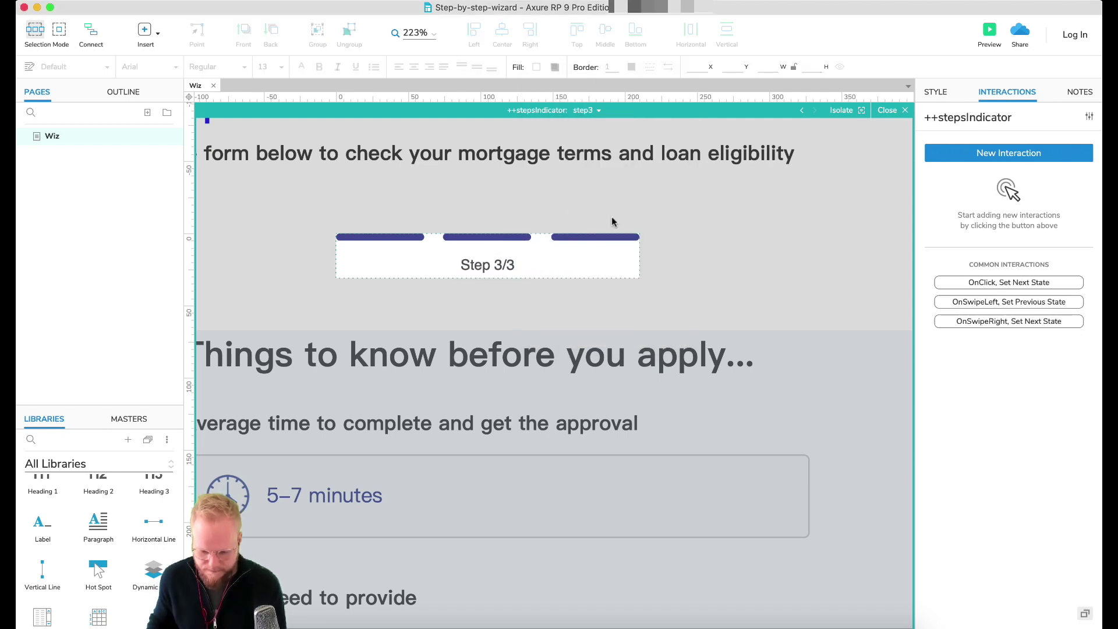
click(887, 112)
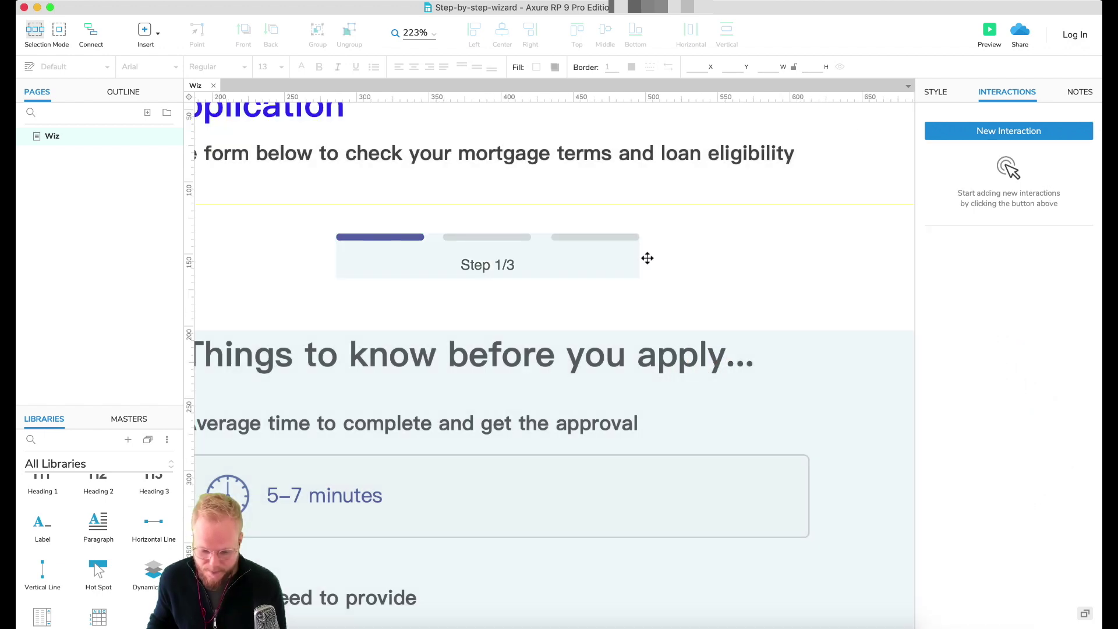
scroll(647, 258, down, 6)
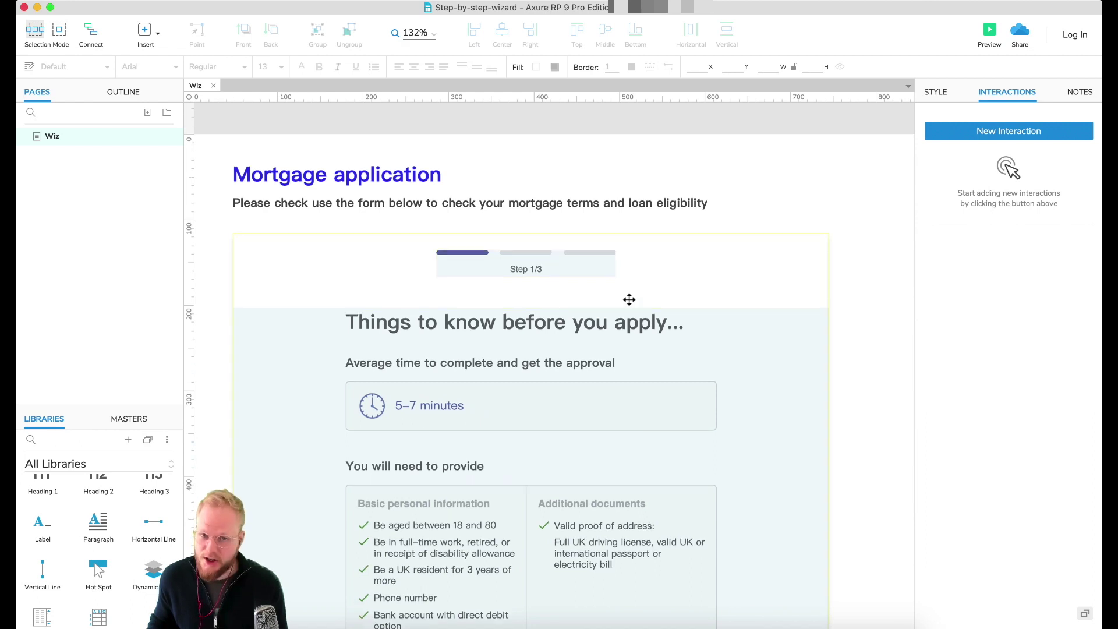
Step: Open the ++Content panel for editing and select the Get started button
scroll(630, 299, down, 5)
double_click(664, 554)
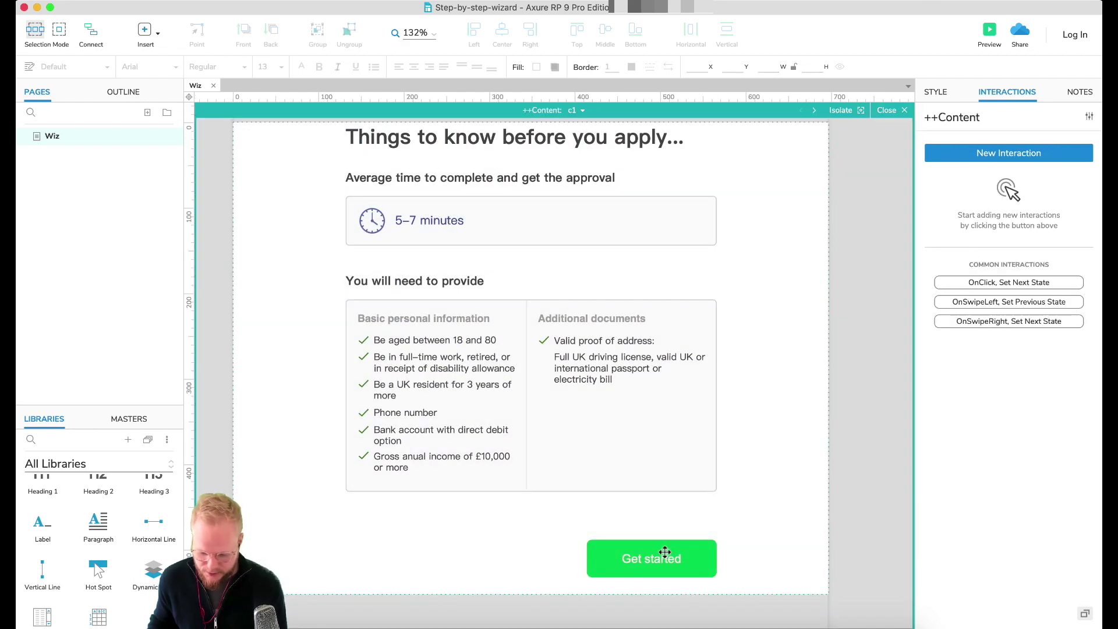
scroll(727, 455, up, 3)
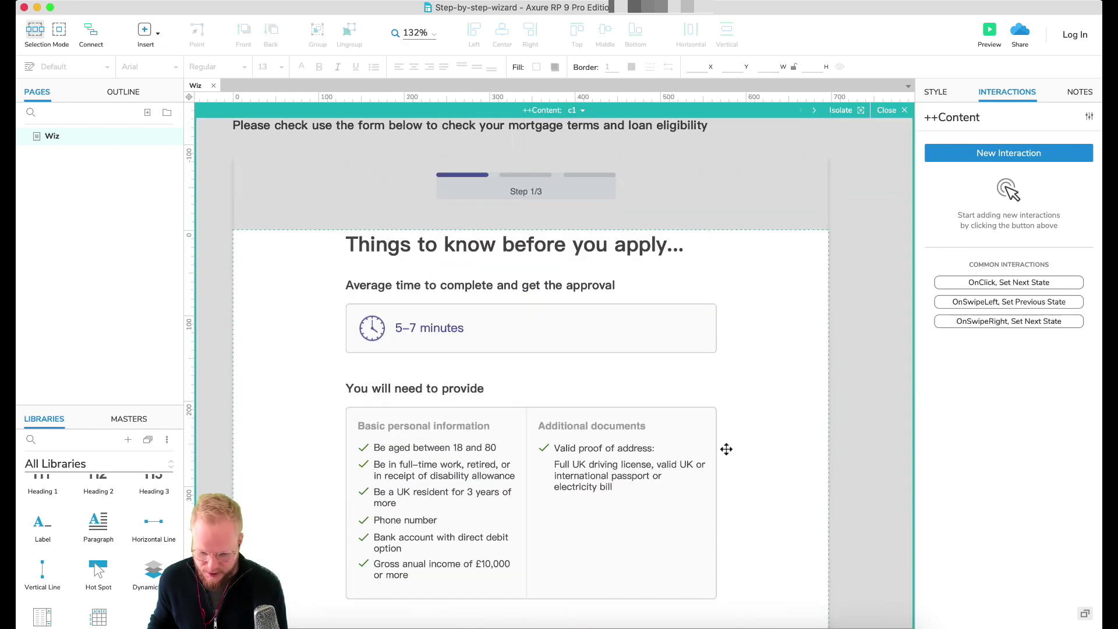
scroll(629, 392, down, 1)
scroll(629, 392, down, 1)
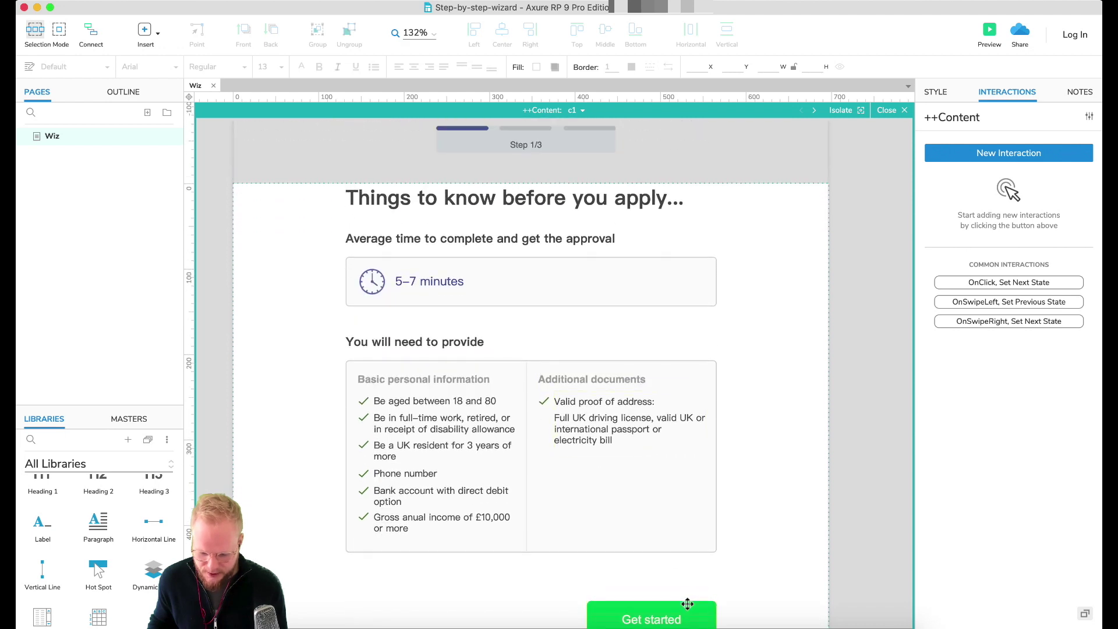
click(698, 607)
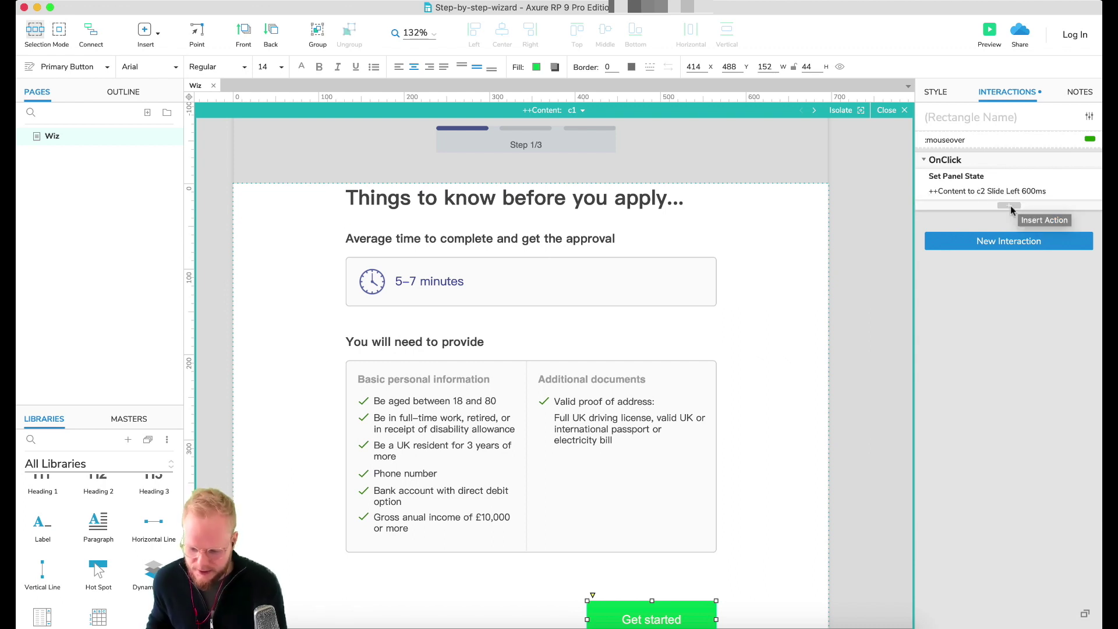
Step: Add a Set Panel State action switching ++stepsIndicator to step2
click(1011, 210)
click(949, 359)
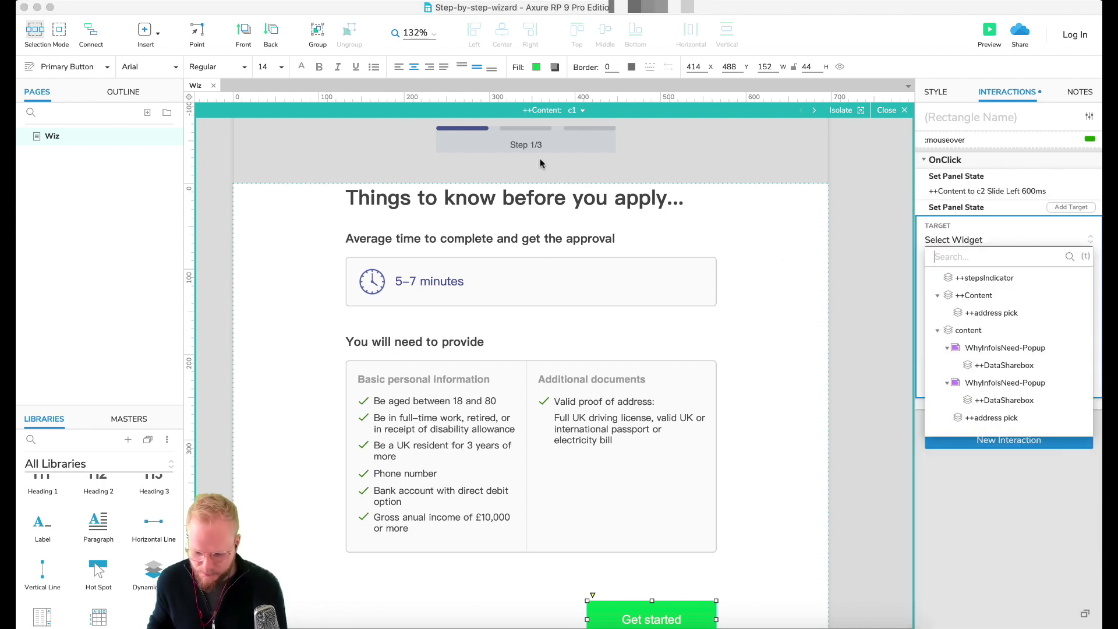
click(994, 278)
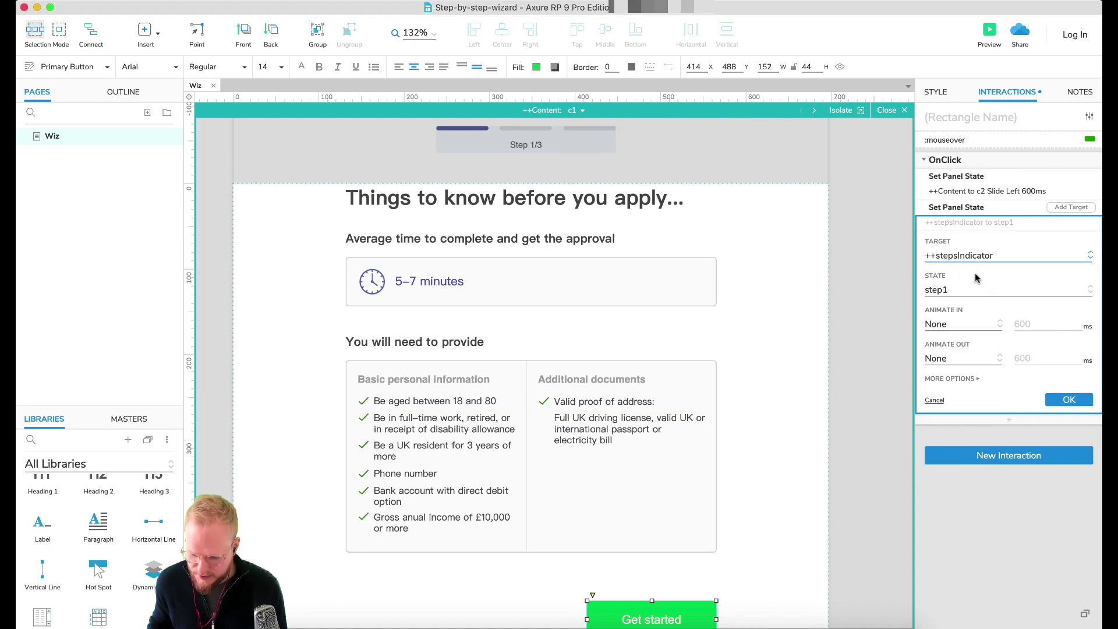
click(947, 293)
click(959, 330)
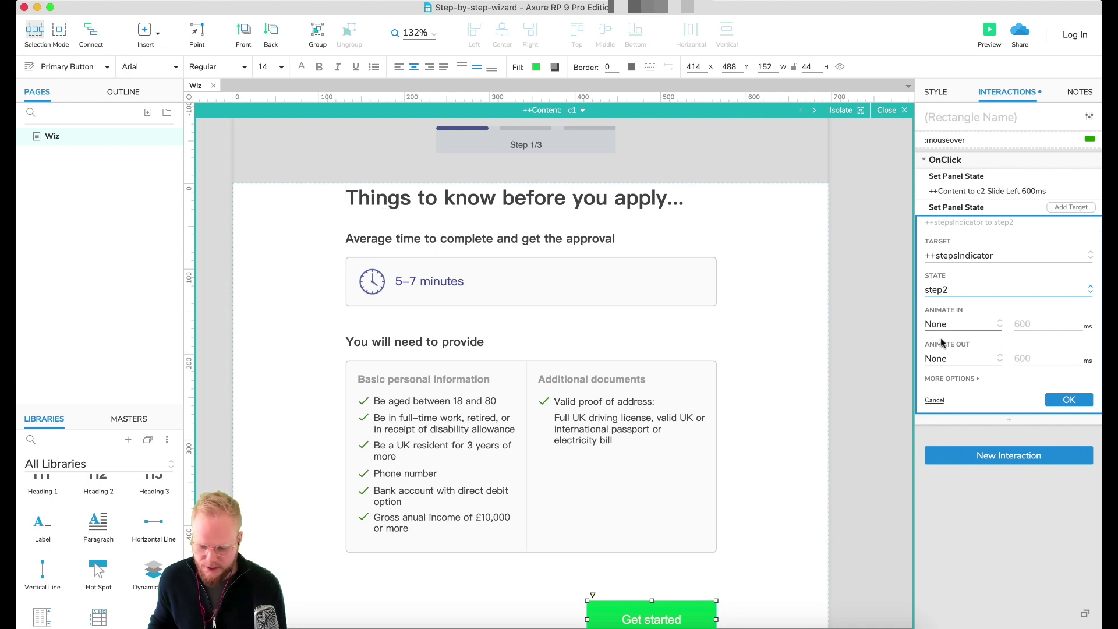
click(1055, 400)
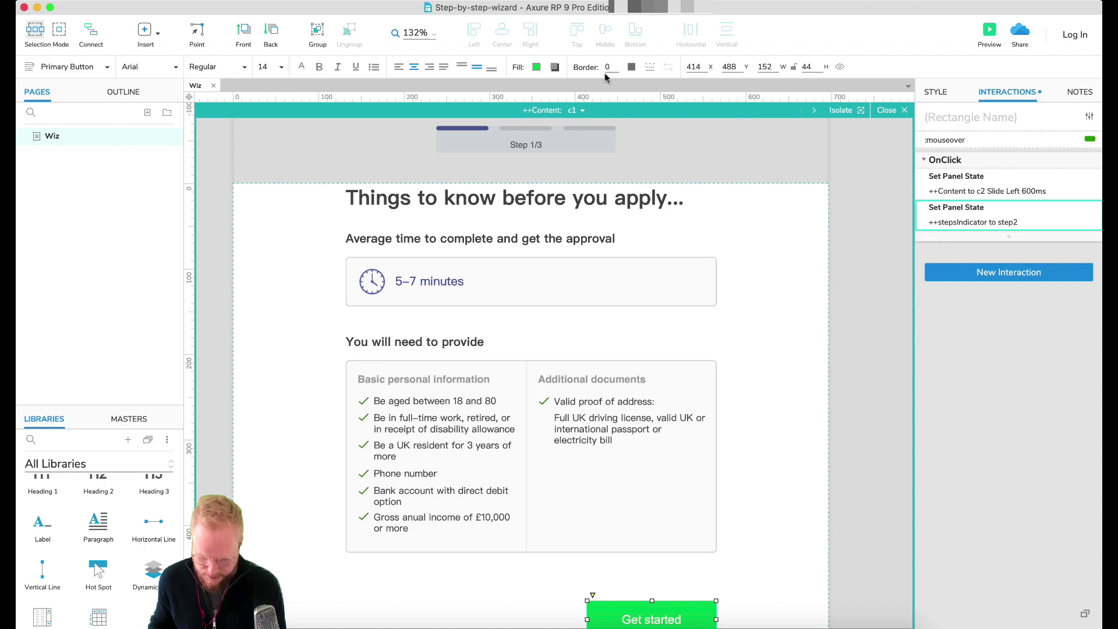
click(583, 111)
Step: On state c2, set the Next button's indicator action to step3
click(597, 143)
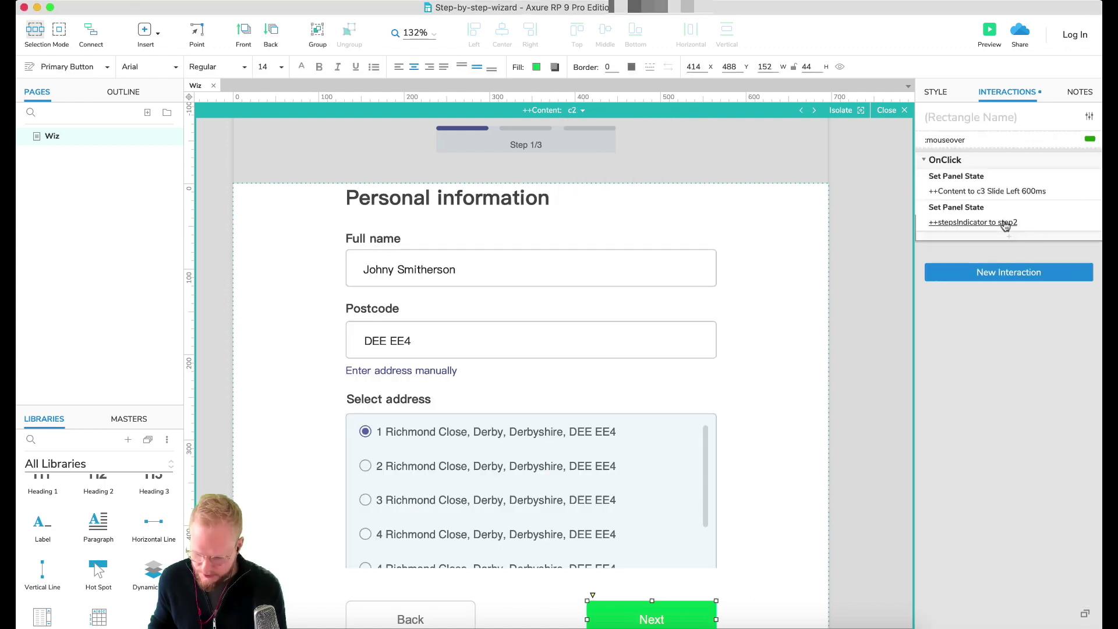
click(1005, 225)
click(968, 292)
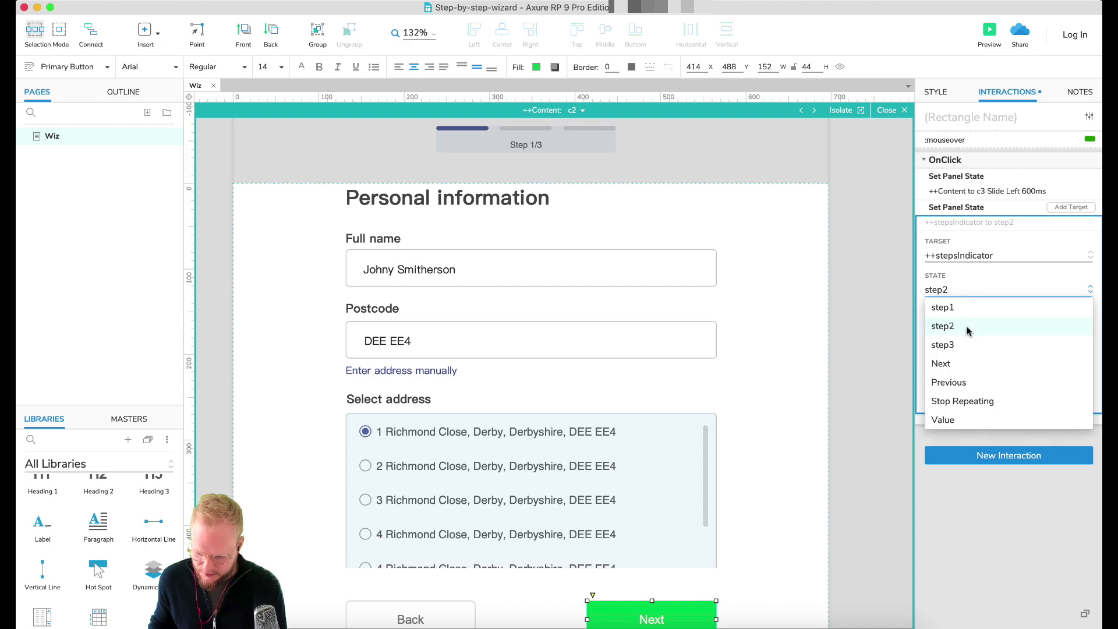
click(943, 345)
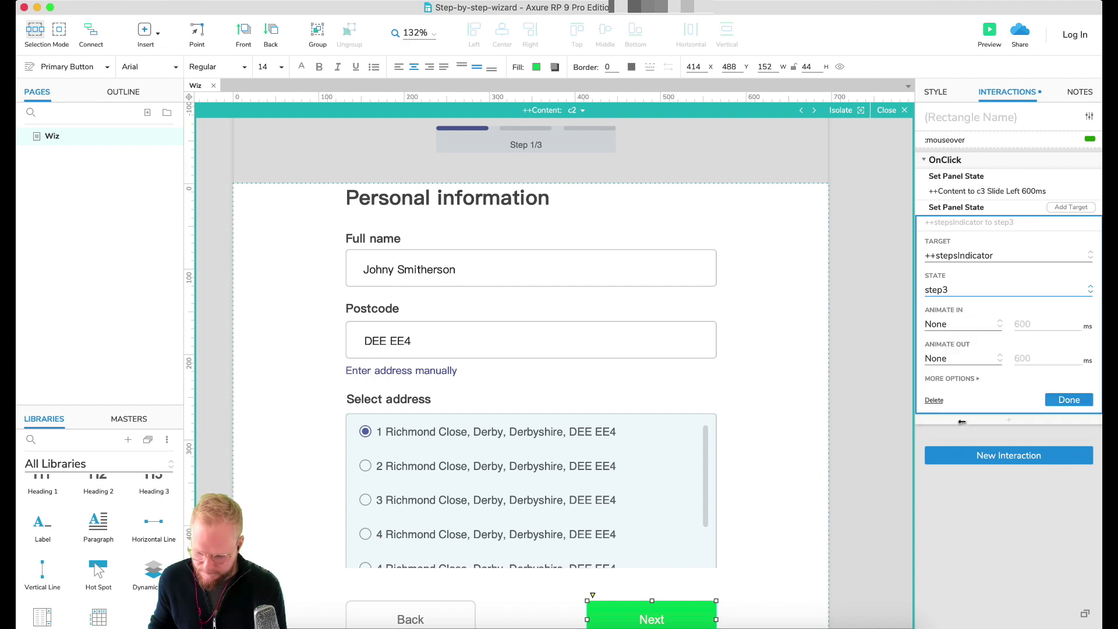
click(1071, 401)
Step: On state c3, add a Hide ++stepsIndicator action to Finish application
click(569, 116)
click(575, 110)
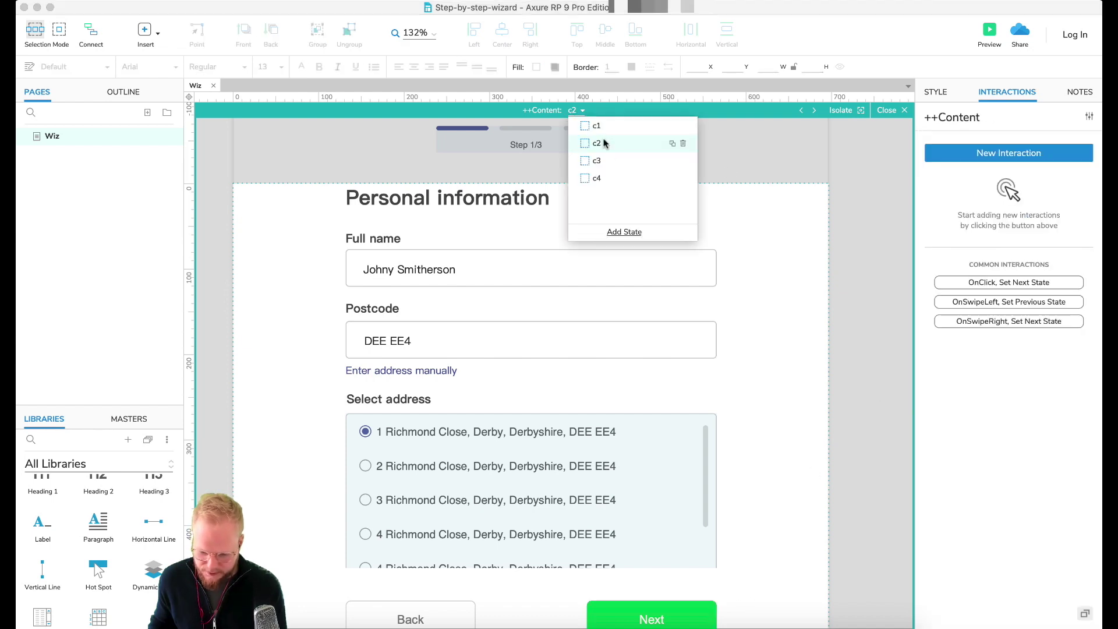
click(606, 162)
click(670, 579)
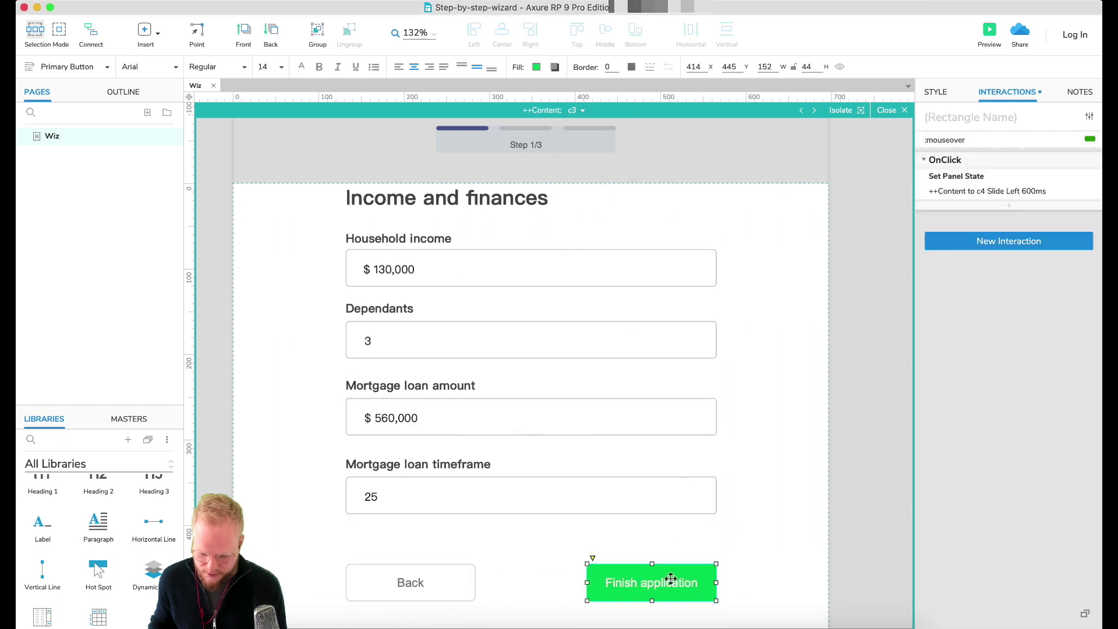
click(1009, 206)
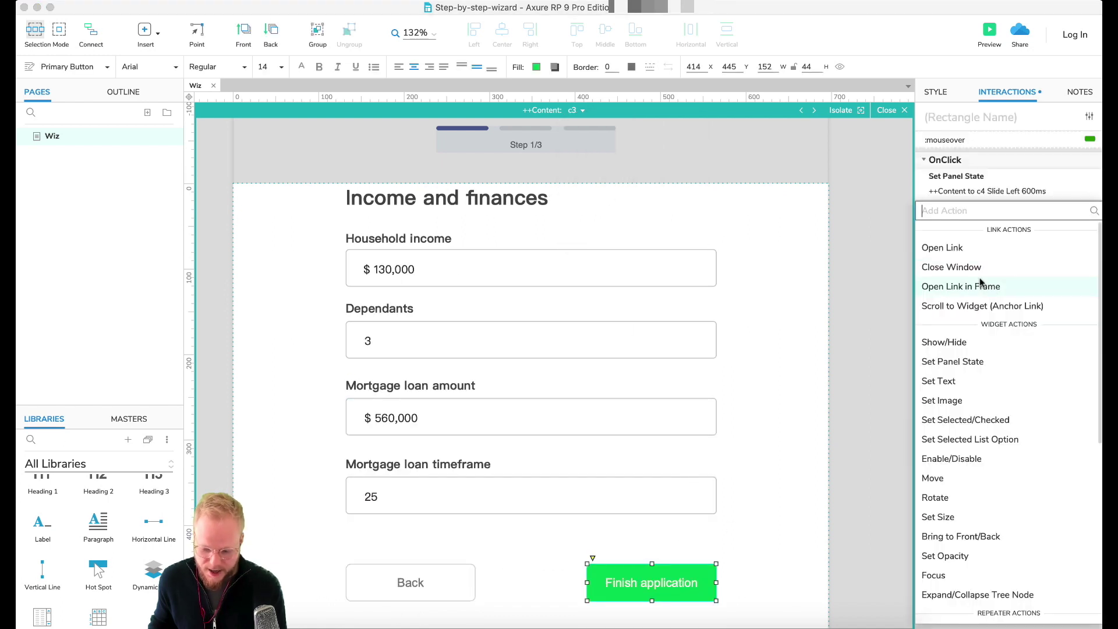
click(965, 342)
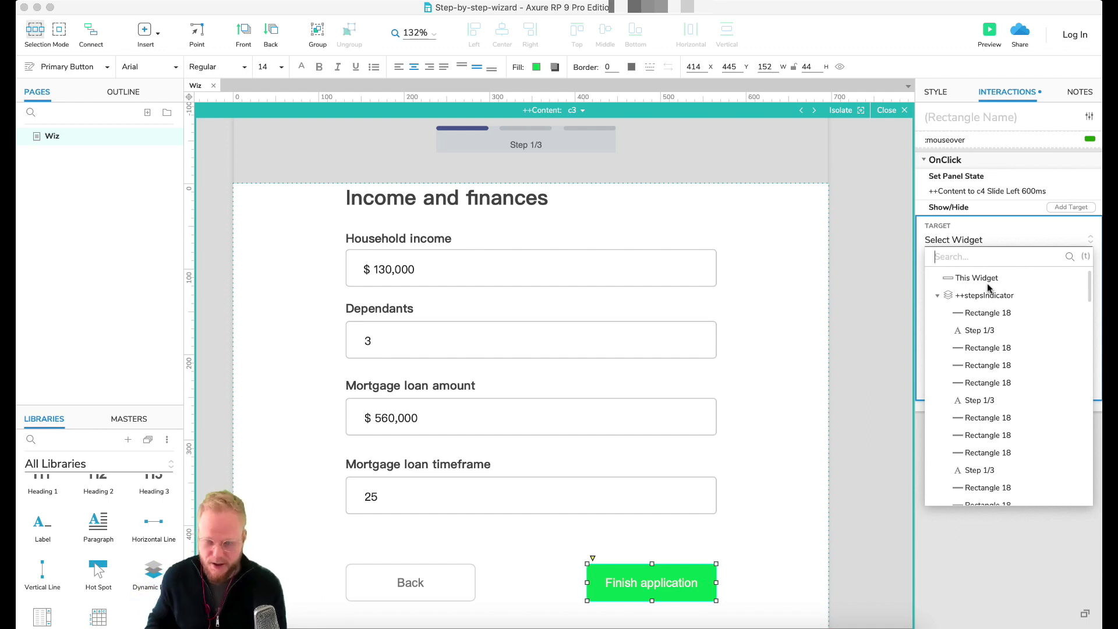
click(989, 296)
click(1007, 286)
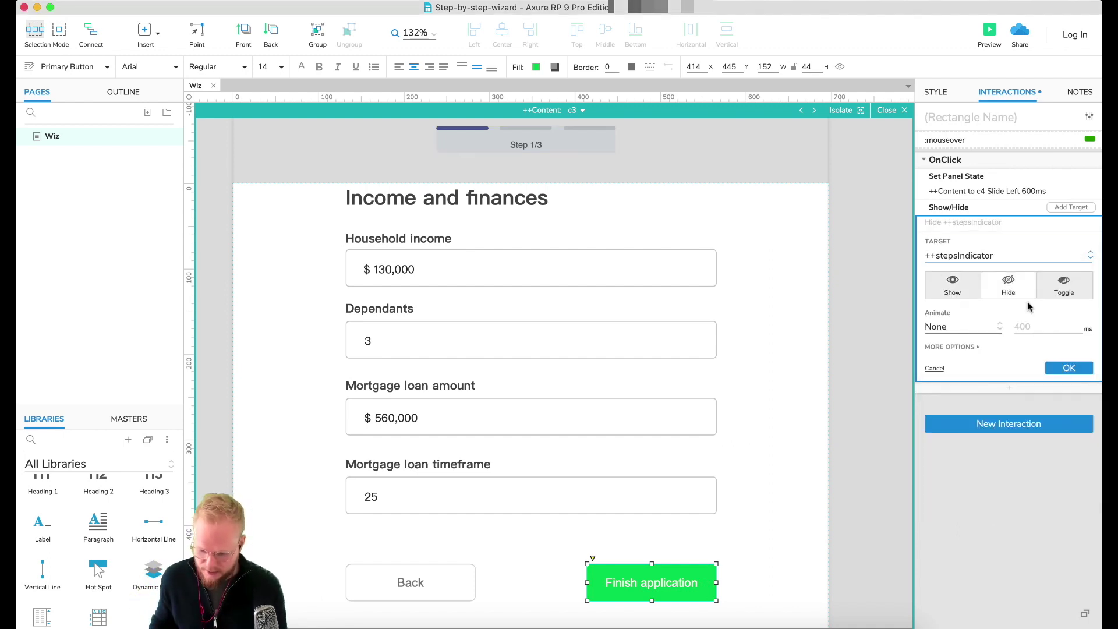
click(1064, 368)
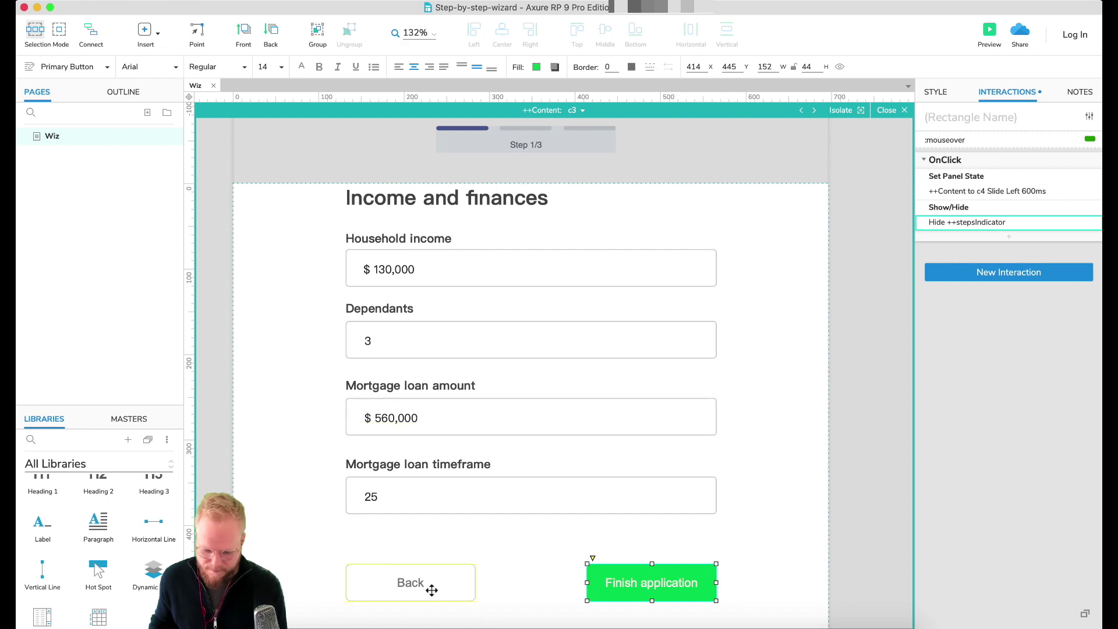
click(431, 591)
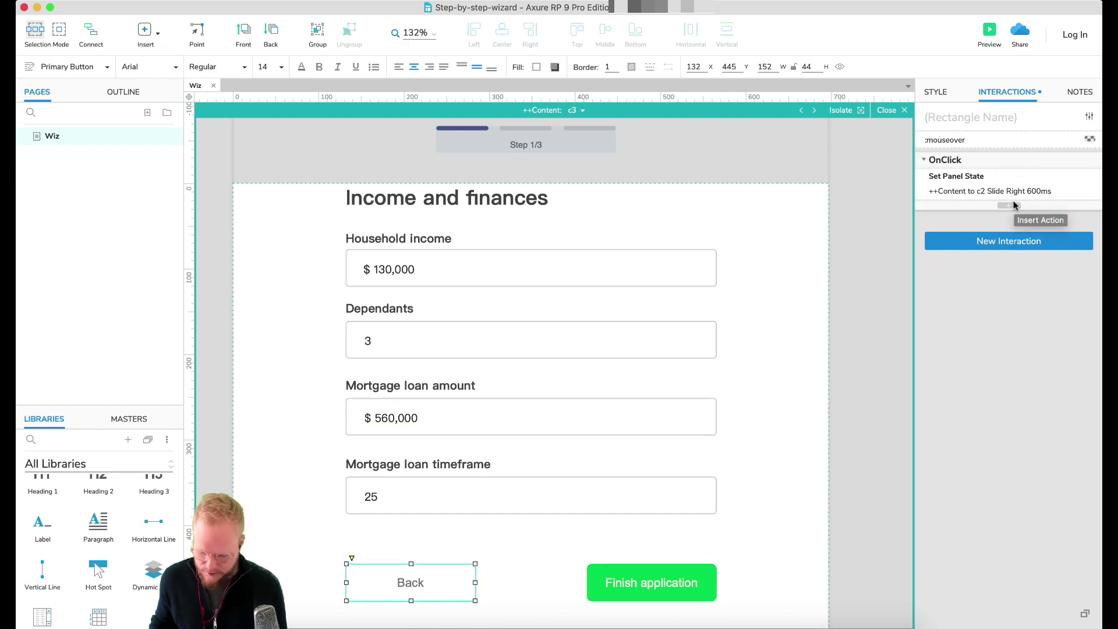
Step: Paste the indicator action onto c3's Back button, keeping state step2
key(super+v)
click(931, 225)
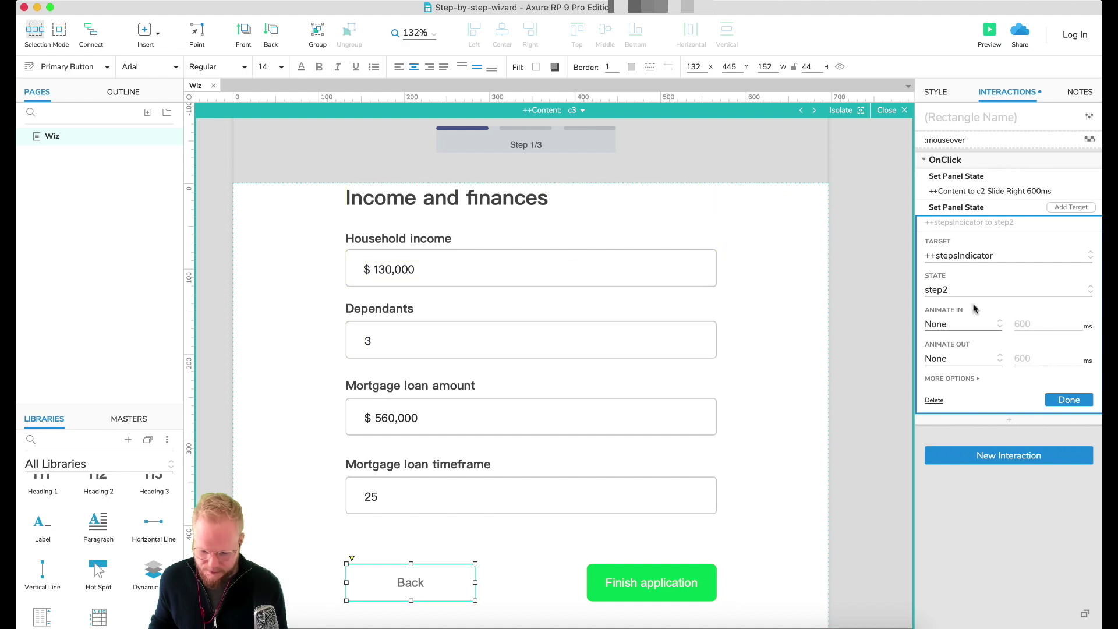
click(1069, 400)
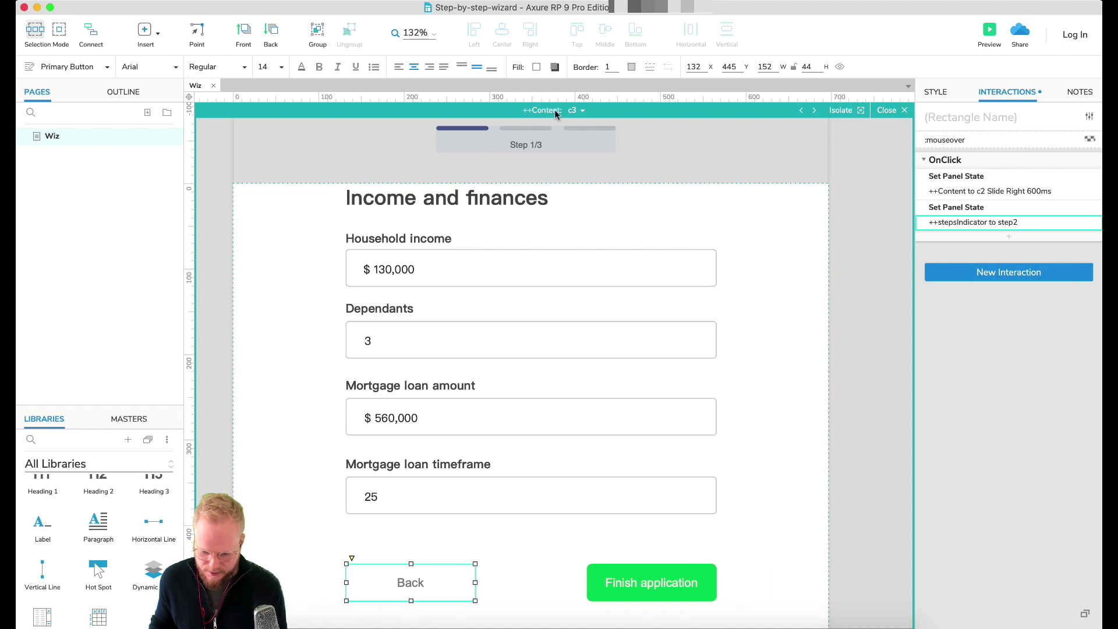
Step: On state c2, paste the indicator action onto Back and set it to step1
click(573, 112)
click(605, 145)
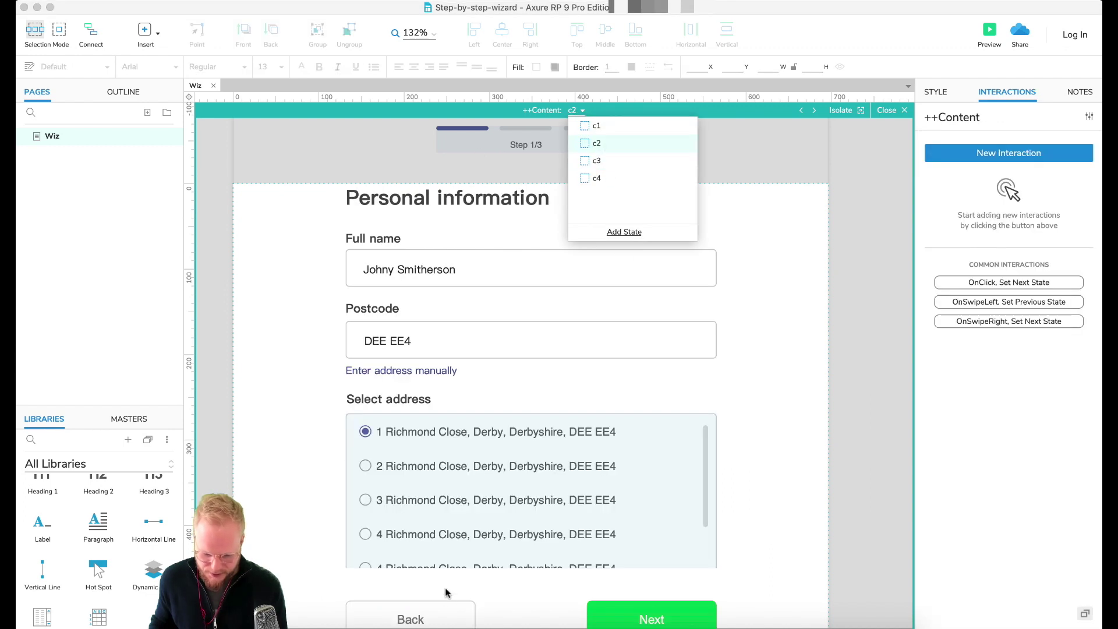
click(439, 620)
scroll(826, 294, down, 1)
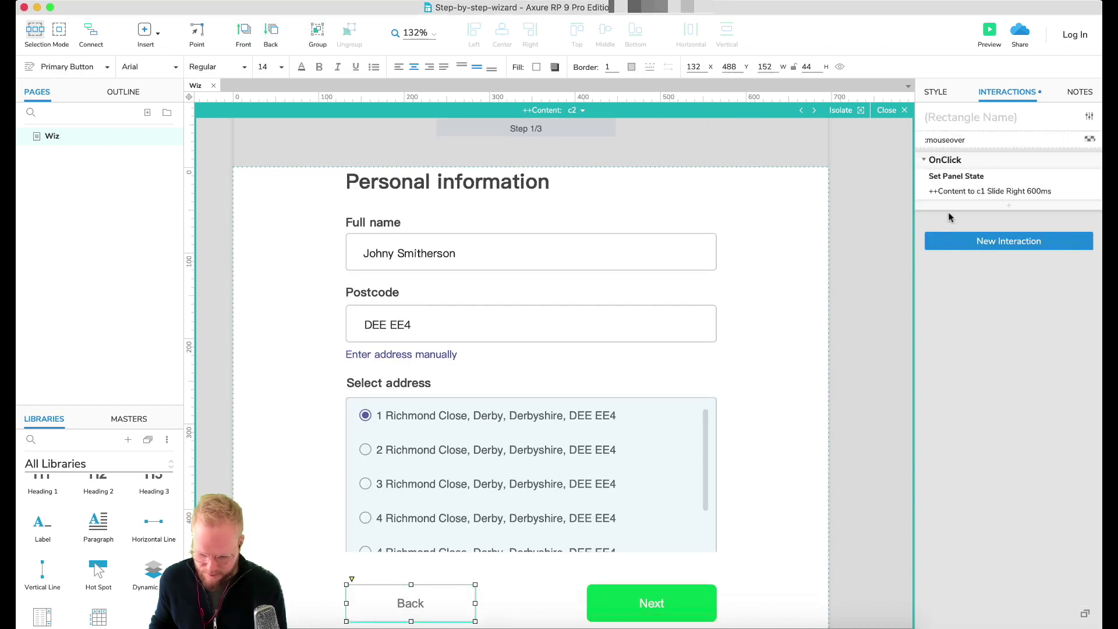
key(cmd+v)
click(1007, 226)
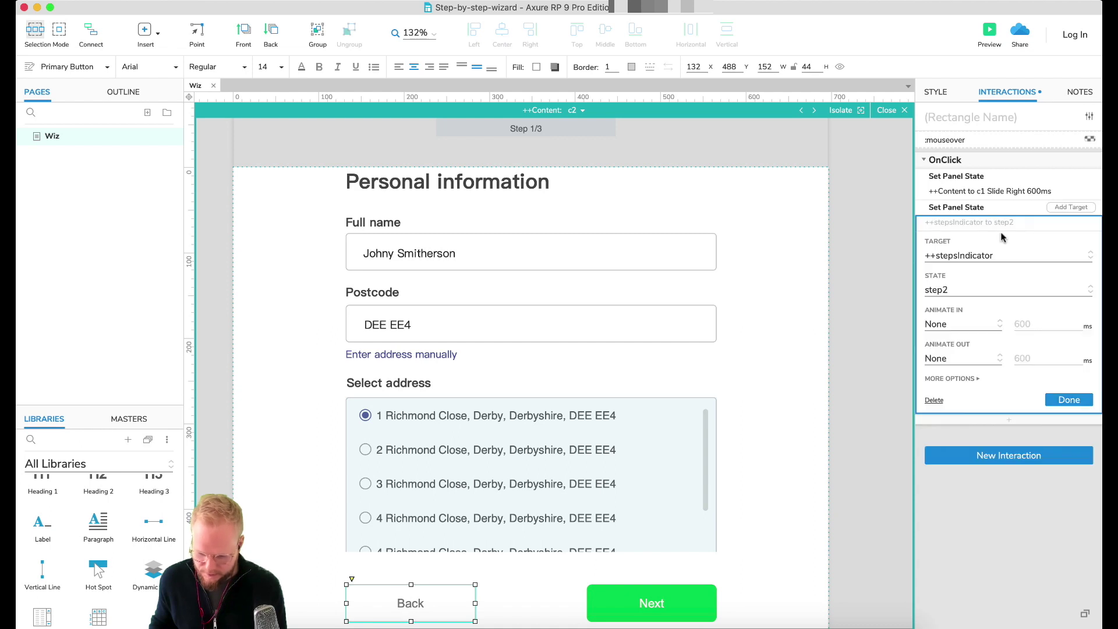
click(996, 288)
click(973, 305)
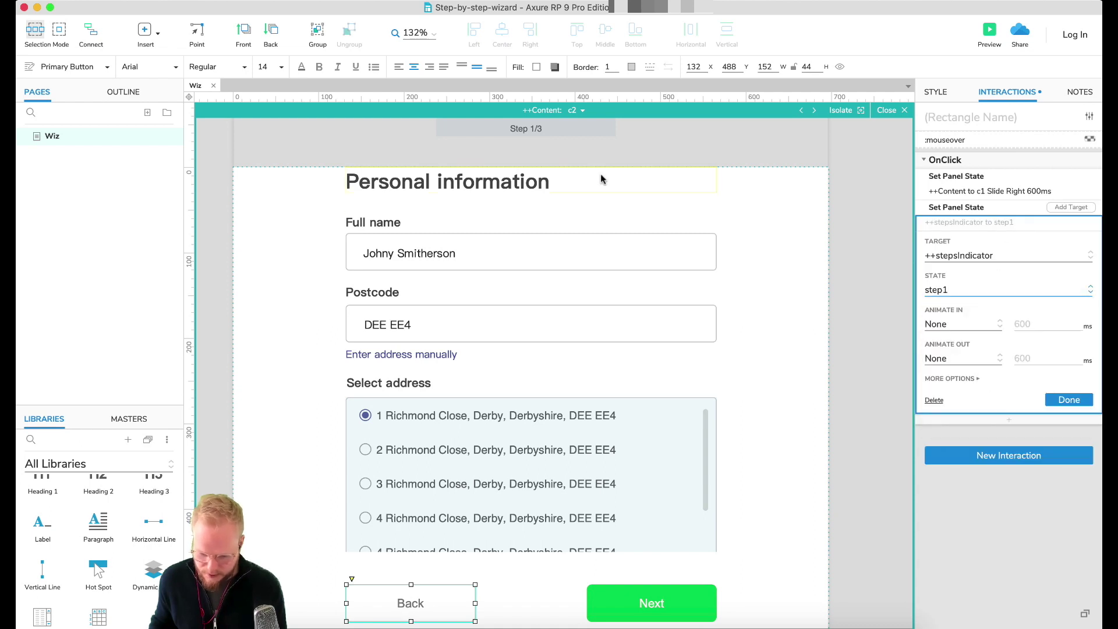
Step: Check the c1 and c2 content states, then leave the Content panel editor
click(579, 117)
click(595, 129)
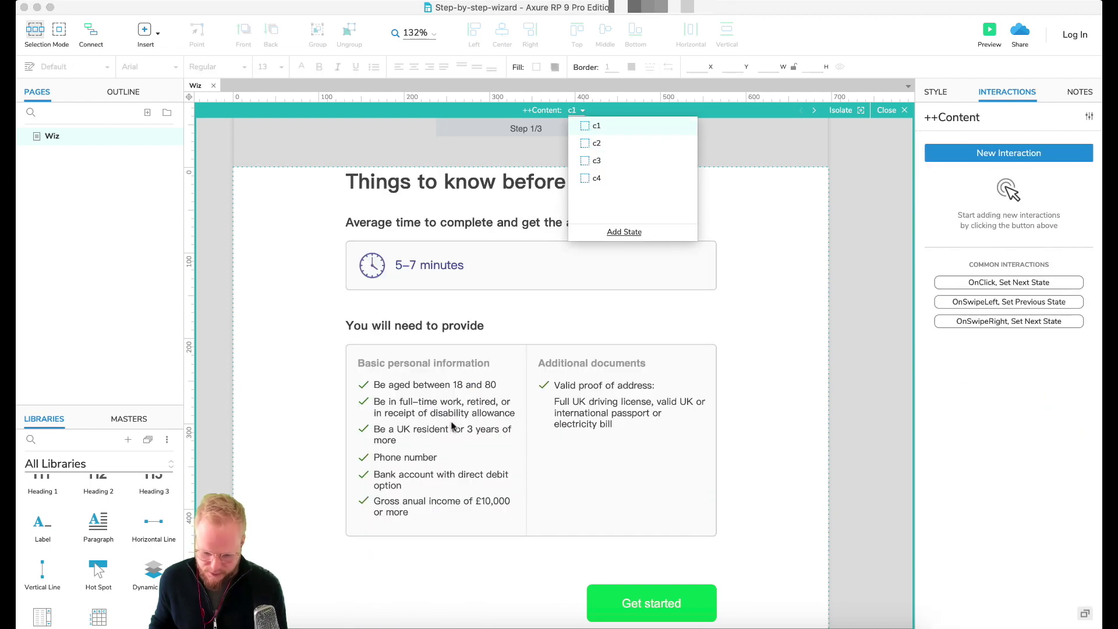
click(774, 216)
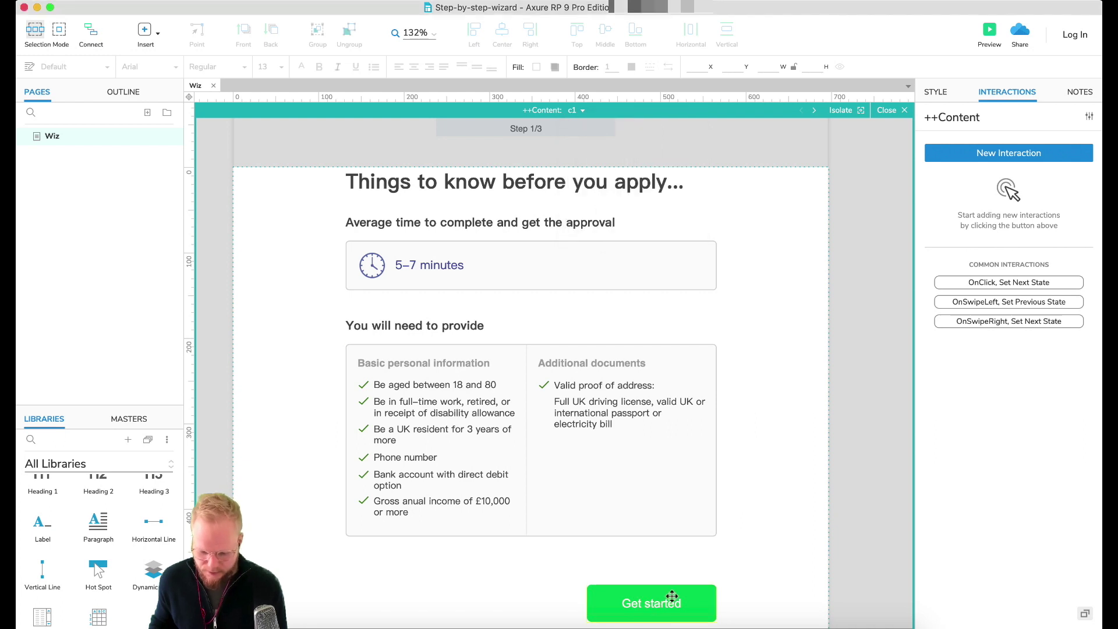
scroll(672, 593, down, 1)
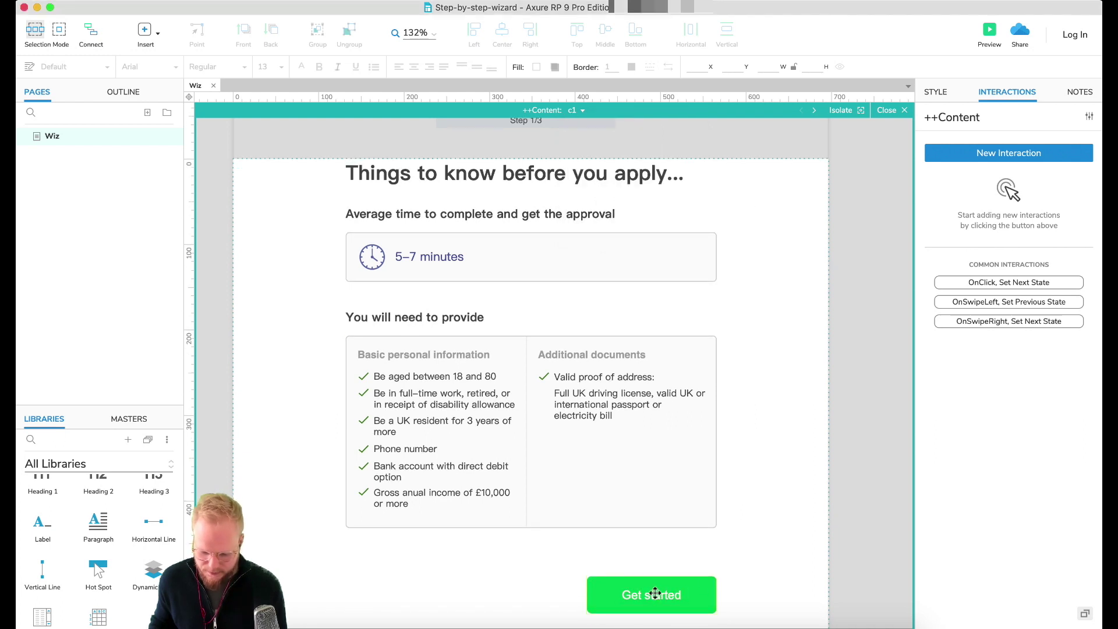
click(574, 112)
click(588, 143)
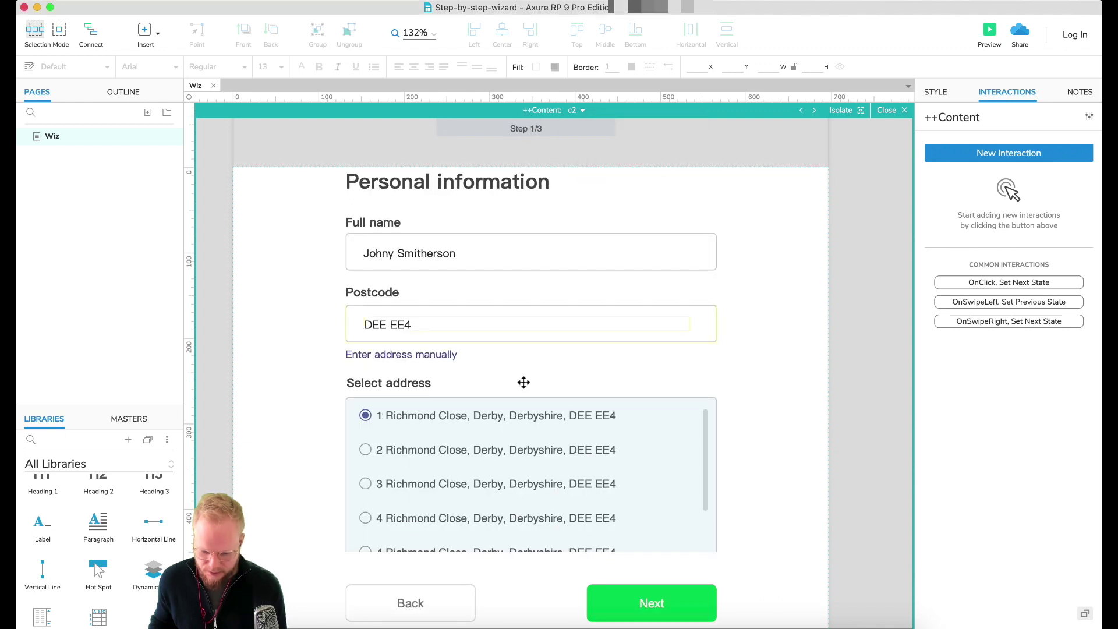
click(890, 114)
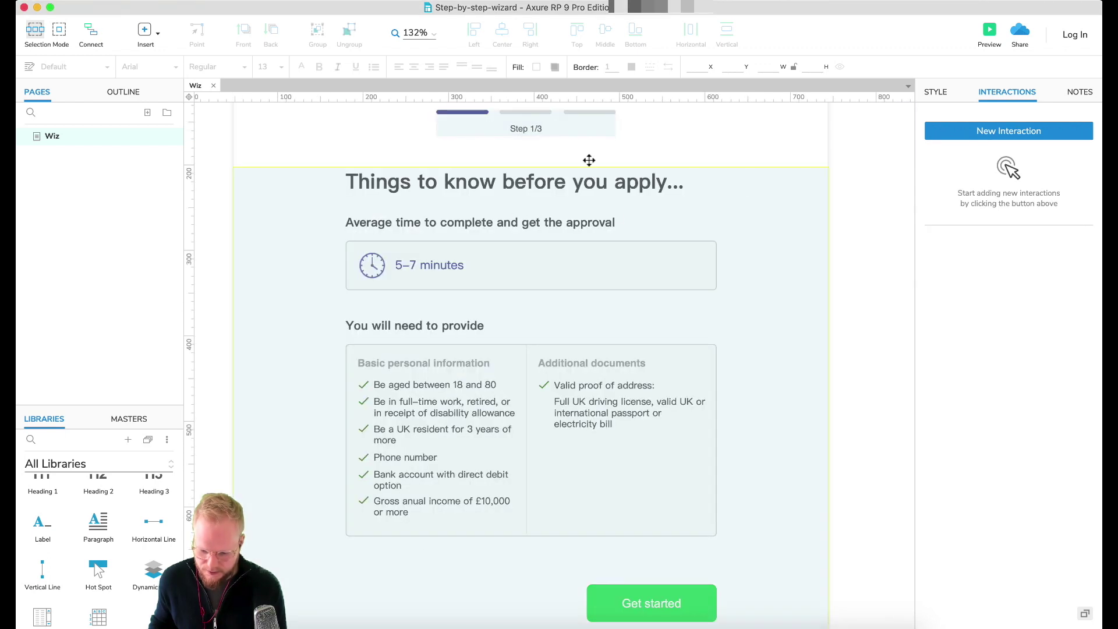
Step: Preview the prototype in Chrome and click through to the congratulations screen
click(988, 33)
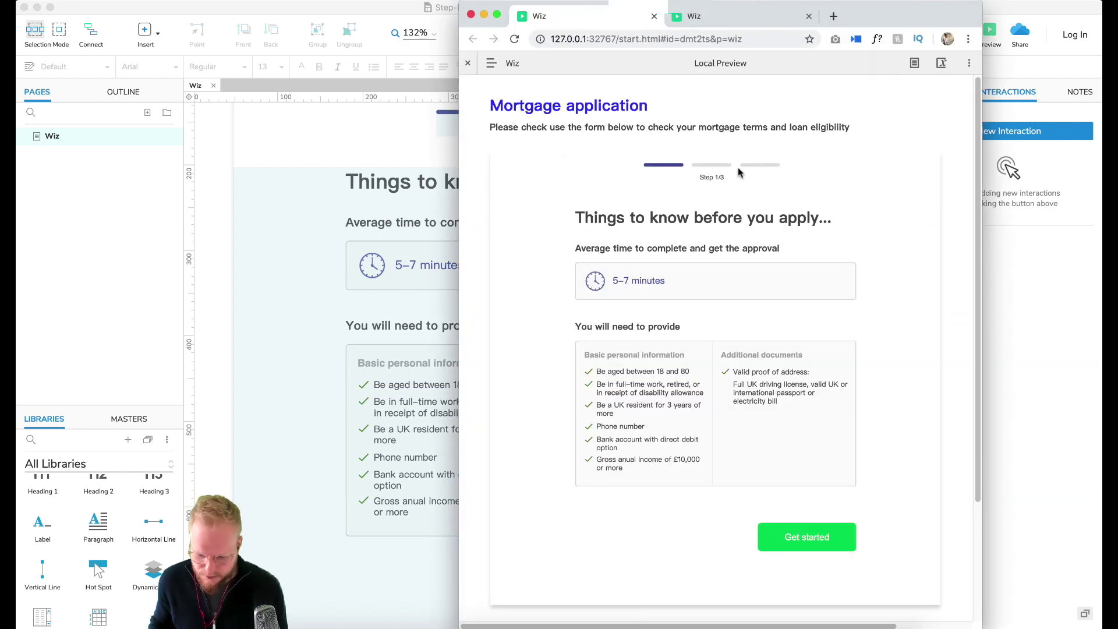
click(812, 531)
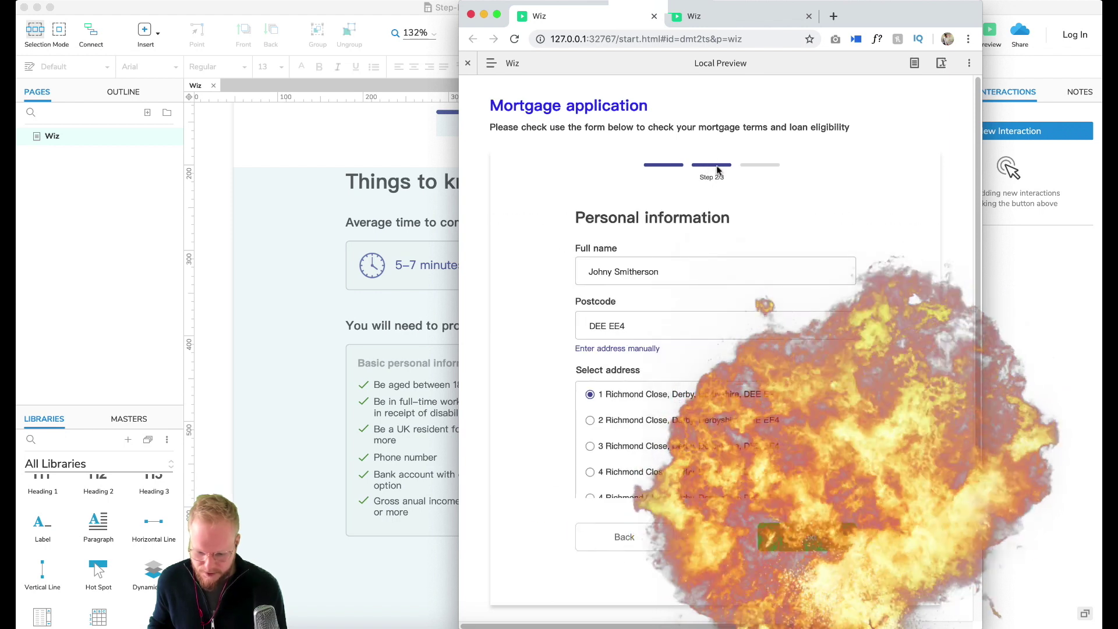
click(806, 533)
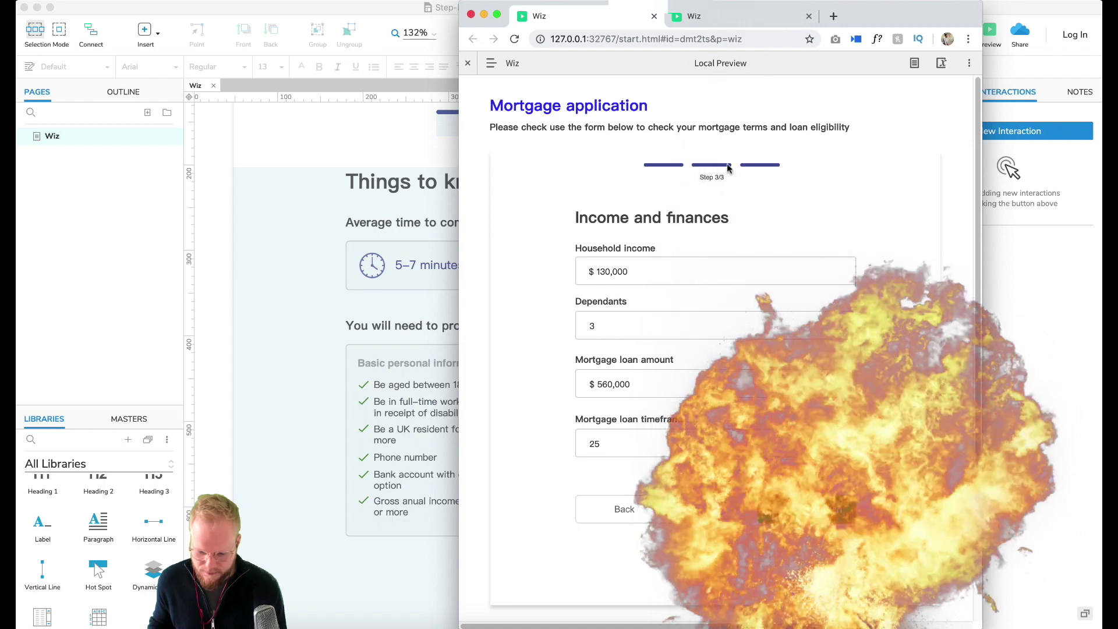
click(801, 509)
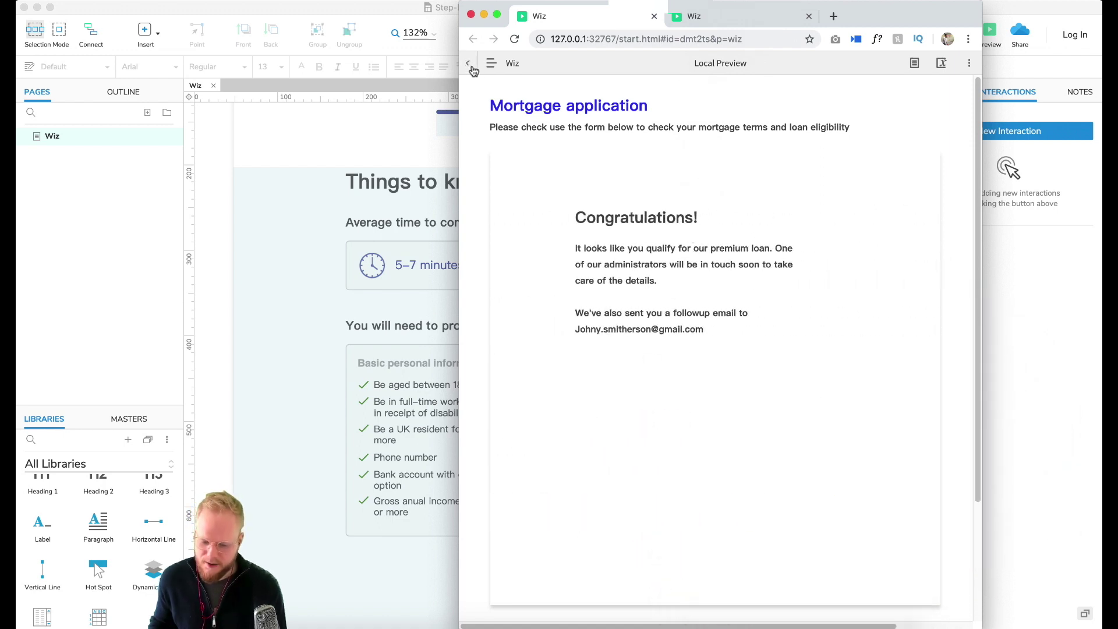
Step: Reload the preview and test Next and Back, ending on Step 2/3 Personal information
click(514, 39)
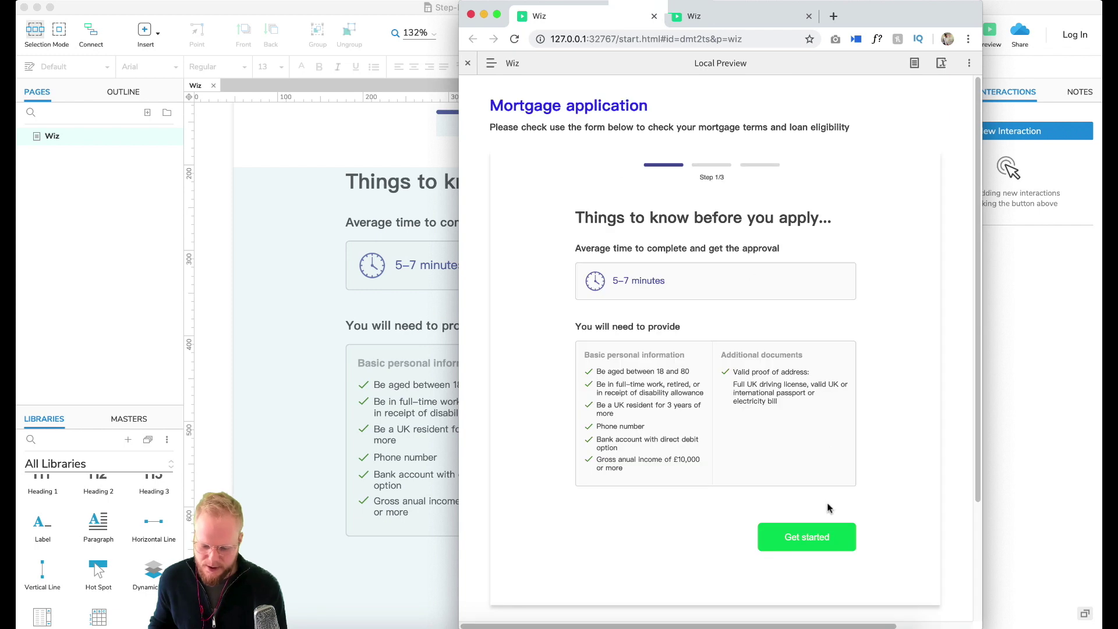
click(827, 537)
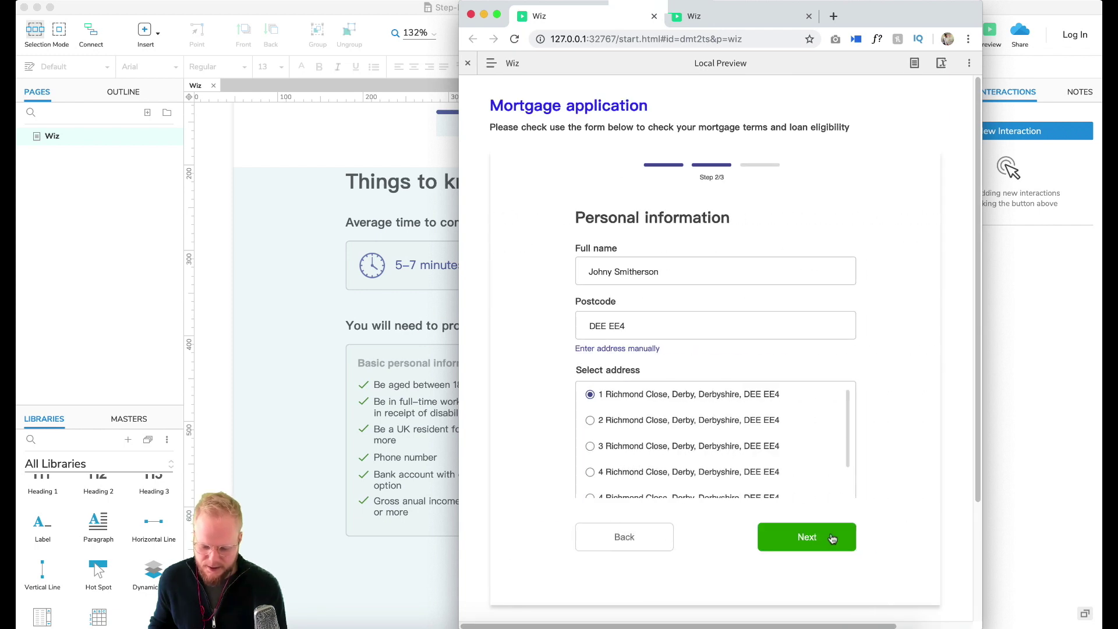
click(832, 537)
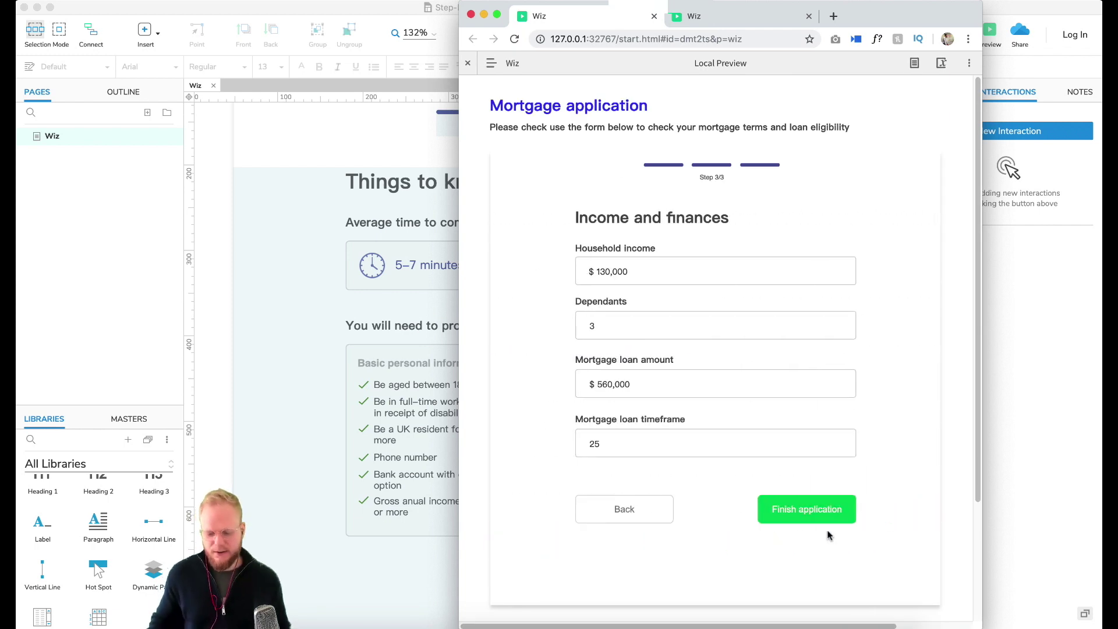
click(640, 509)
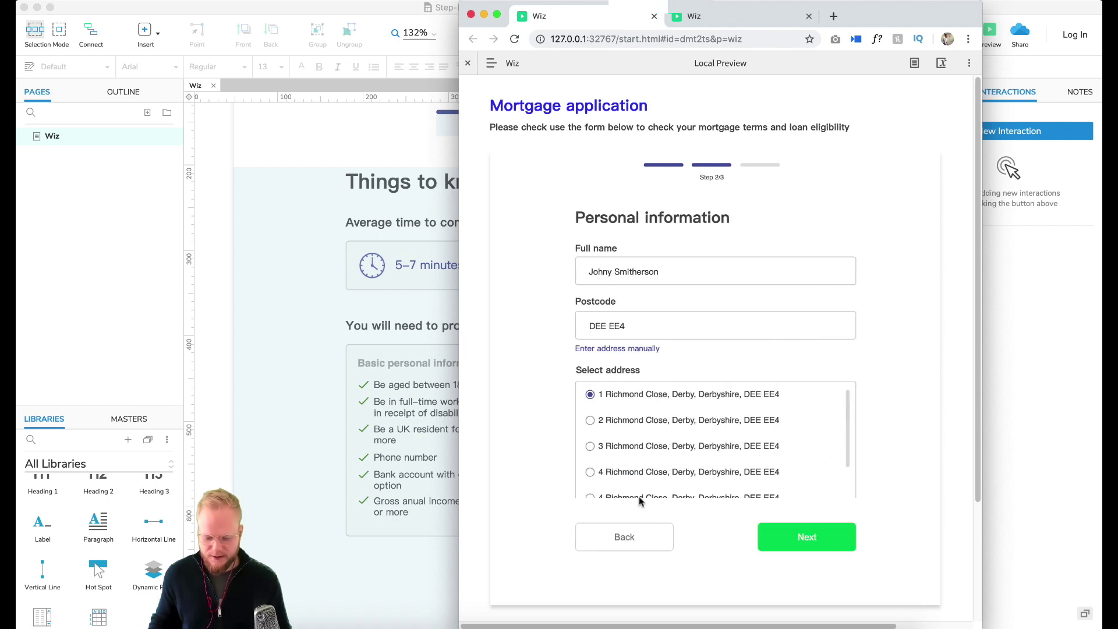
click(639, 534)
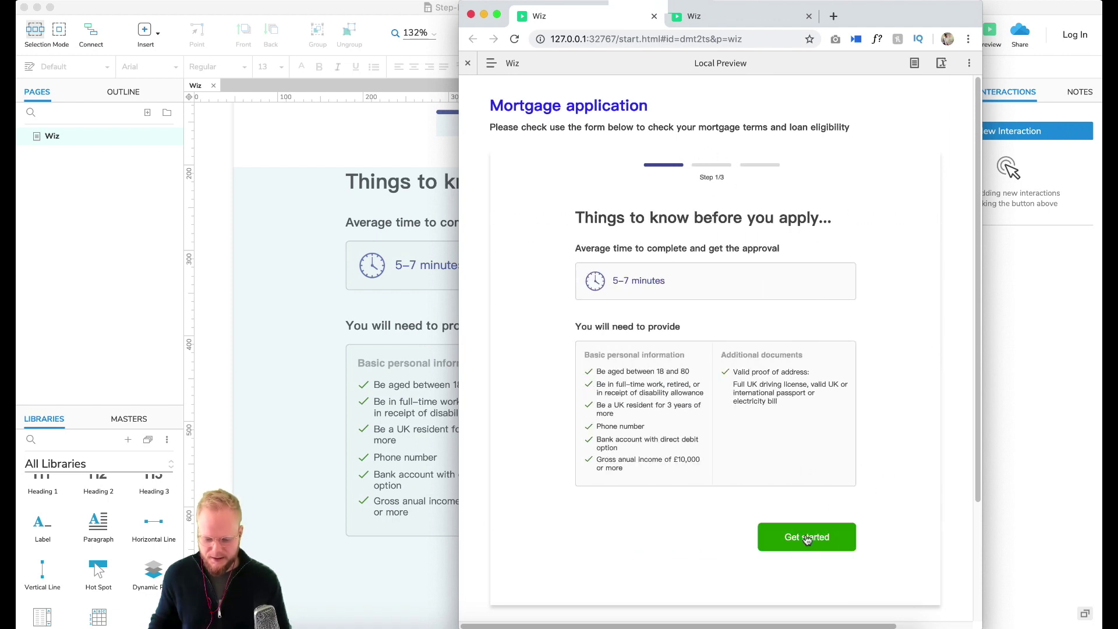
click(805, 534)
click(600, 551)
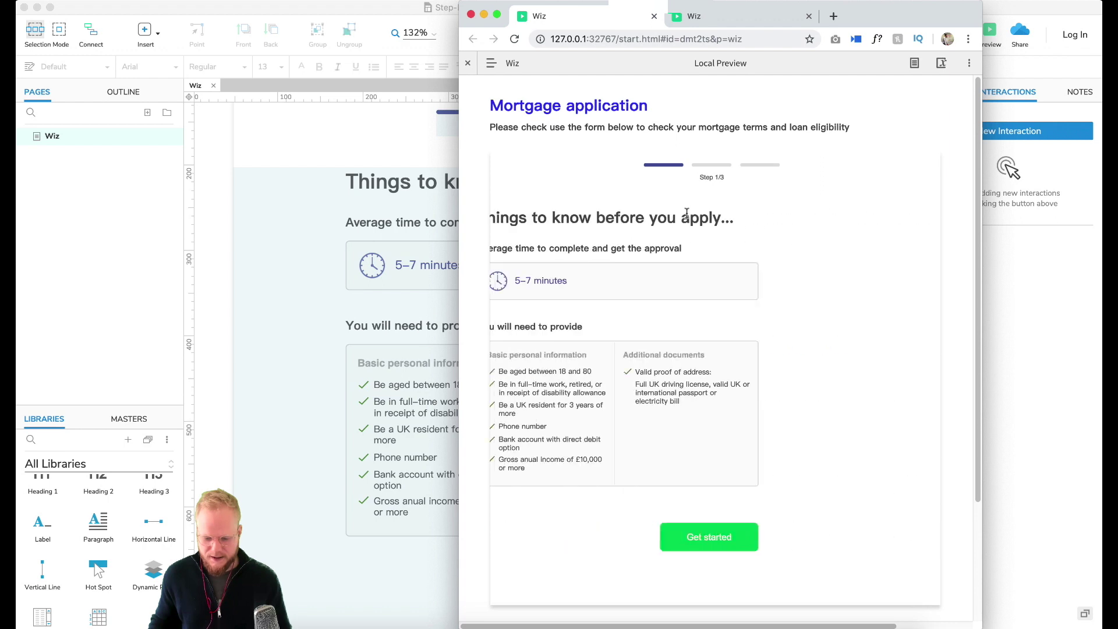
click(844, 544)
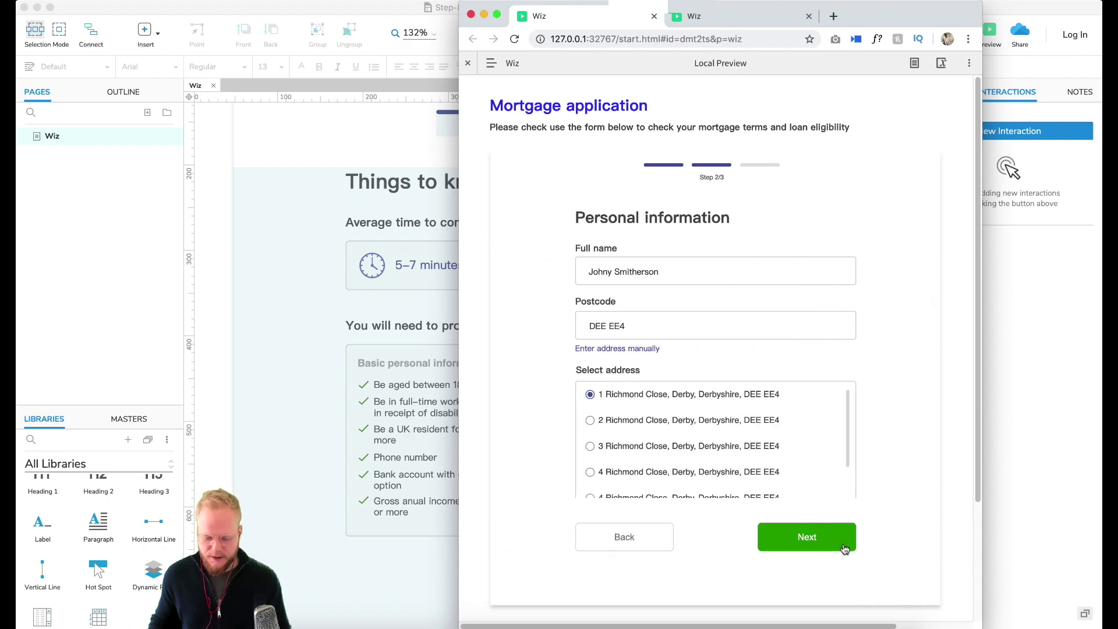